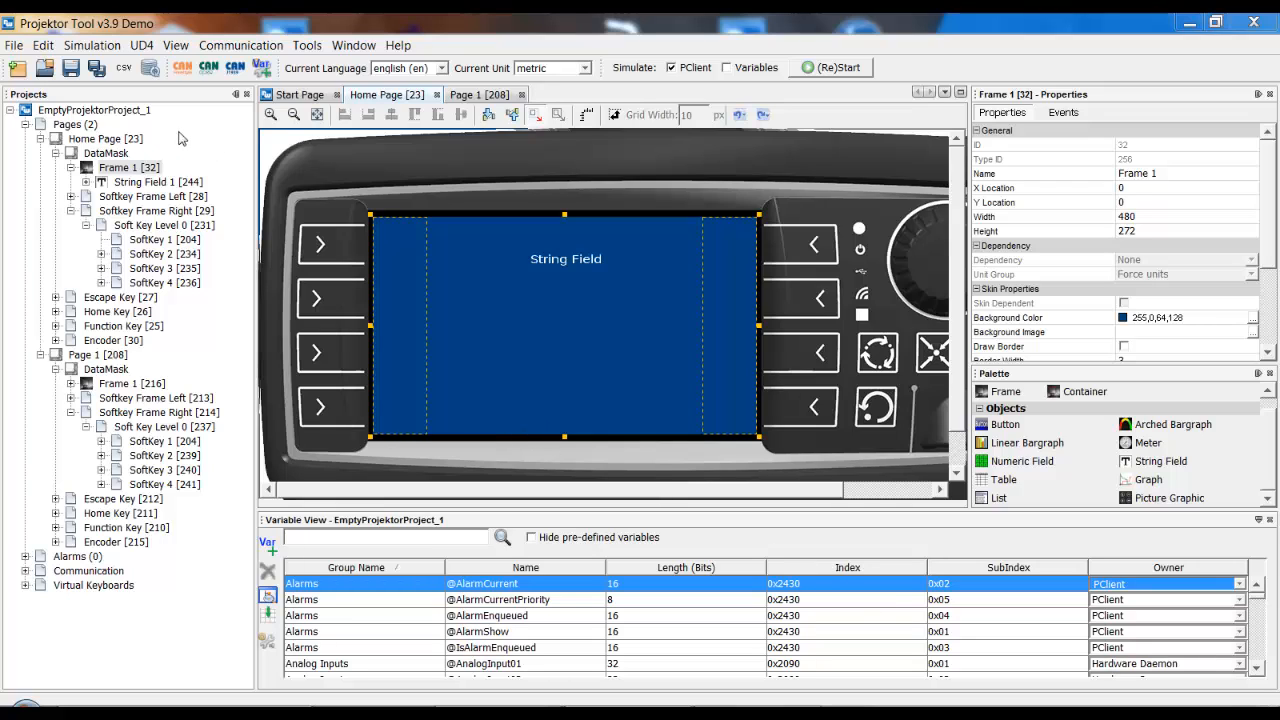
# Open the project properties of EmptyProjektorProject_1 and go to the project language settings.
pyautogui.click(88, 110)
pyautogui.rightClick(79, 111)
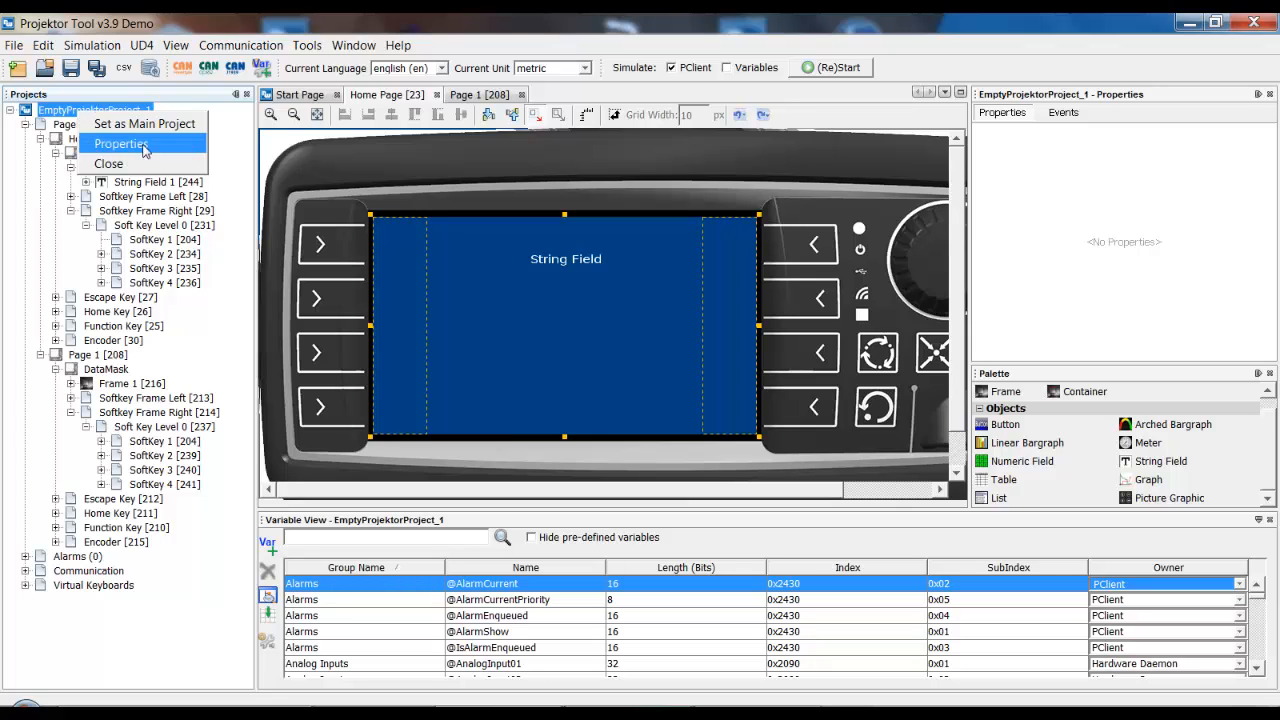
pyautogui.click(14, 48)
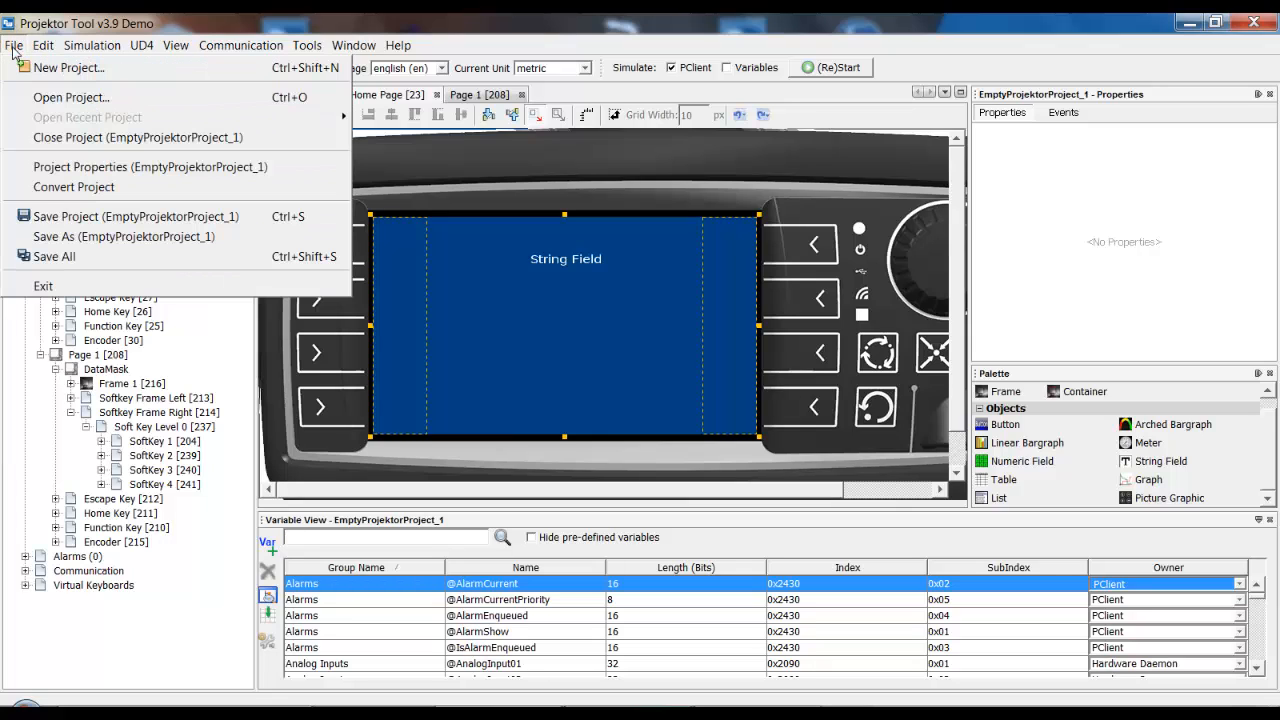
pyautogui.click(139, 170)
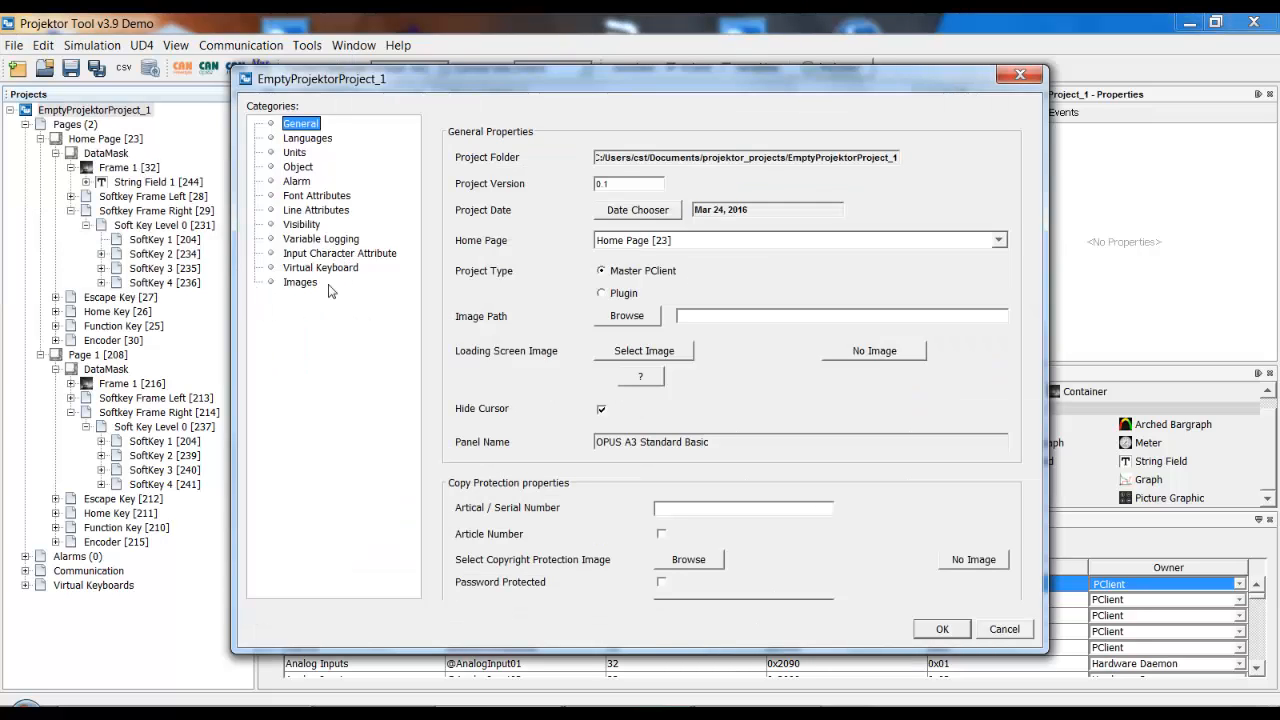
pyautogui.click(312, 139)
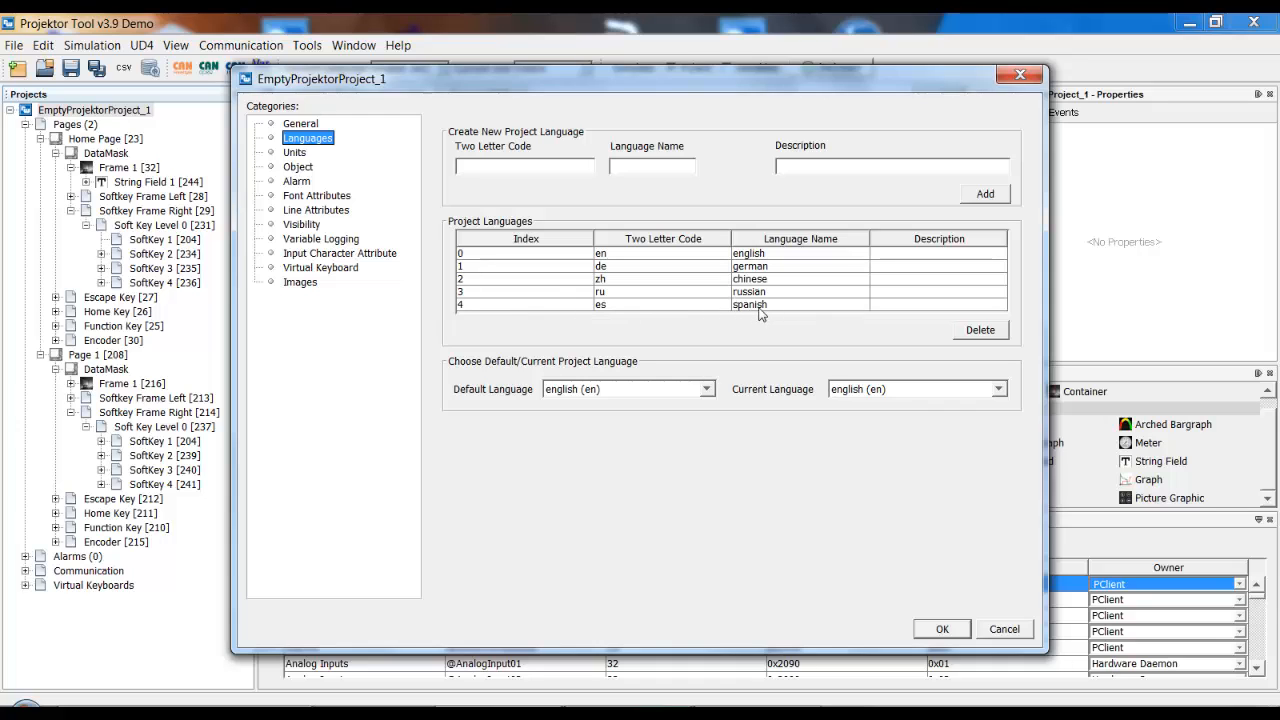
pyautogui.click(761, 253)
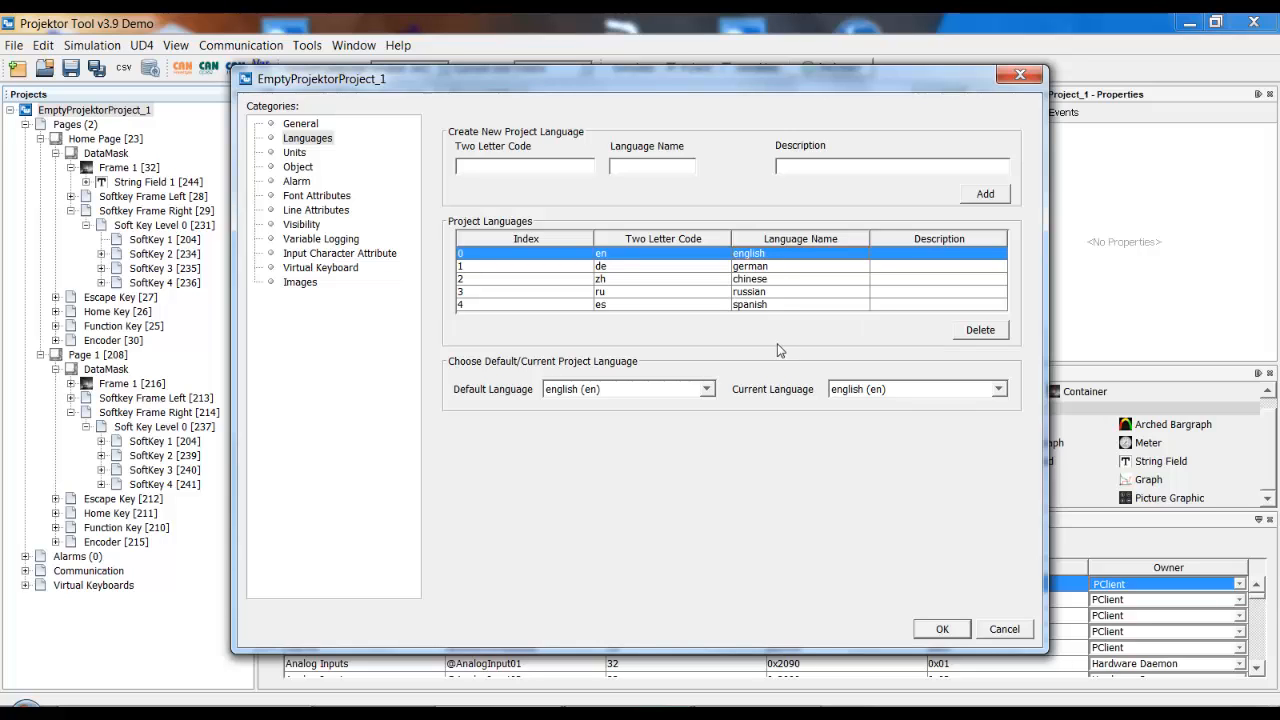
# Add a new project language with the two-letter code fr and the name french, and apply the project properties.
pyautogui.click(528, 171)
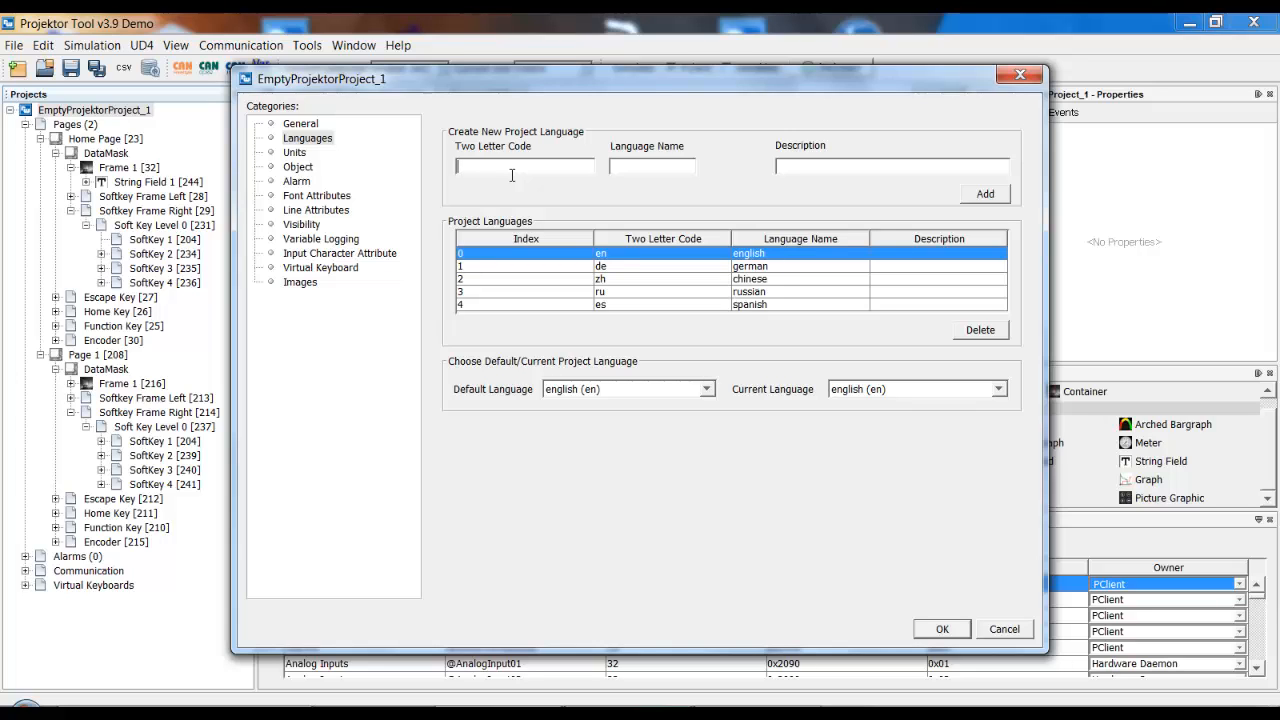
pyautogui.write('fr')
pyautogui.write('french')
pyautogui.click(835, 168)
pyautogui.click(985, 194)
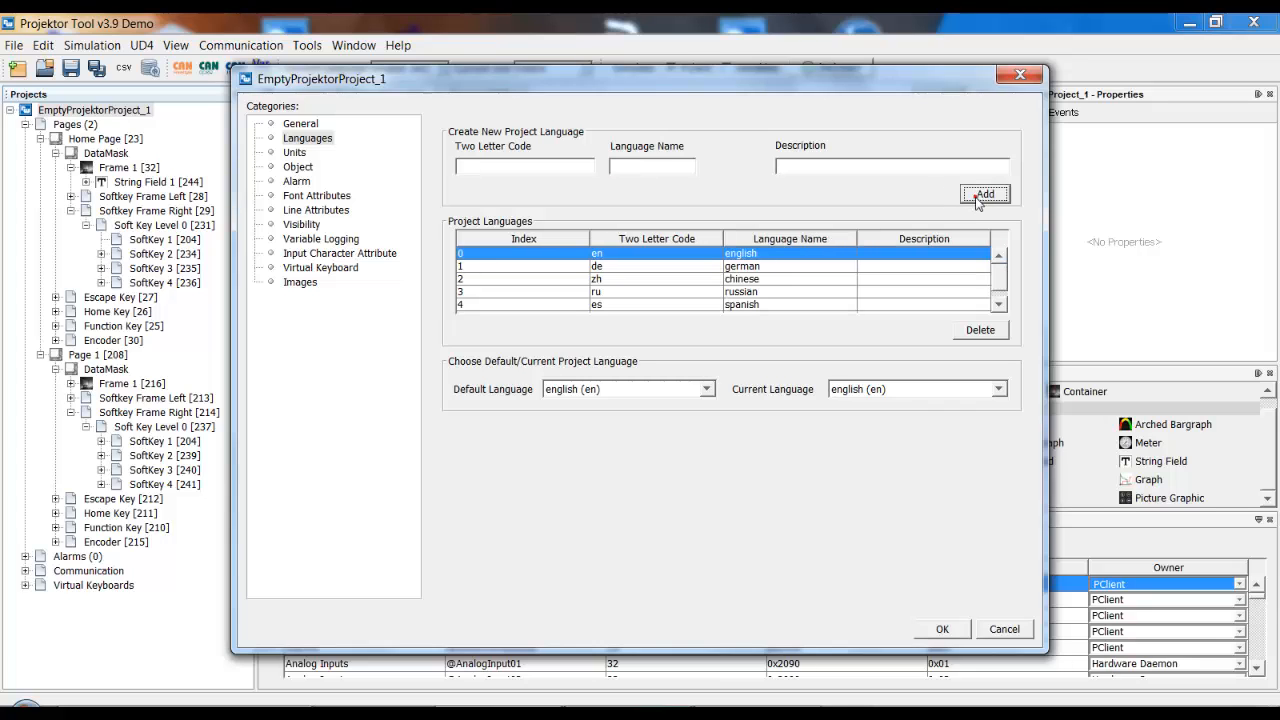
pyautogui.click(1000, 285)
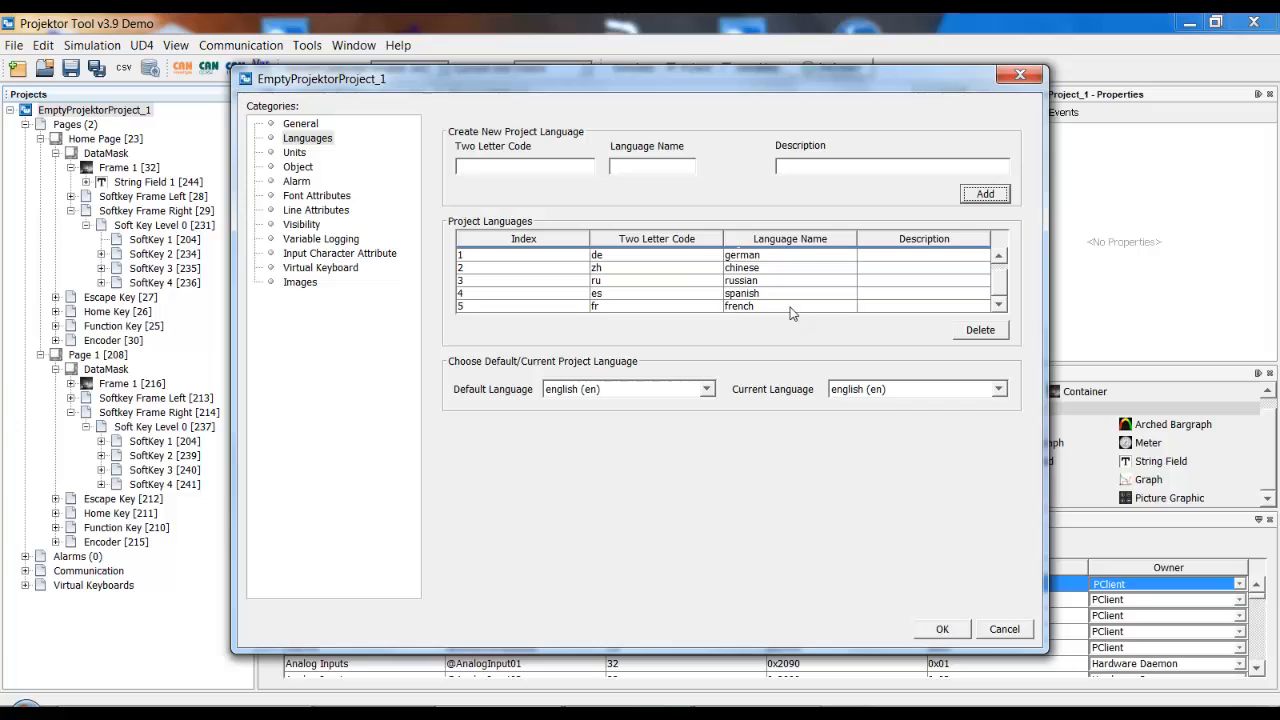
pyautogui.scroll(1, 640, 302)
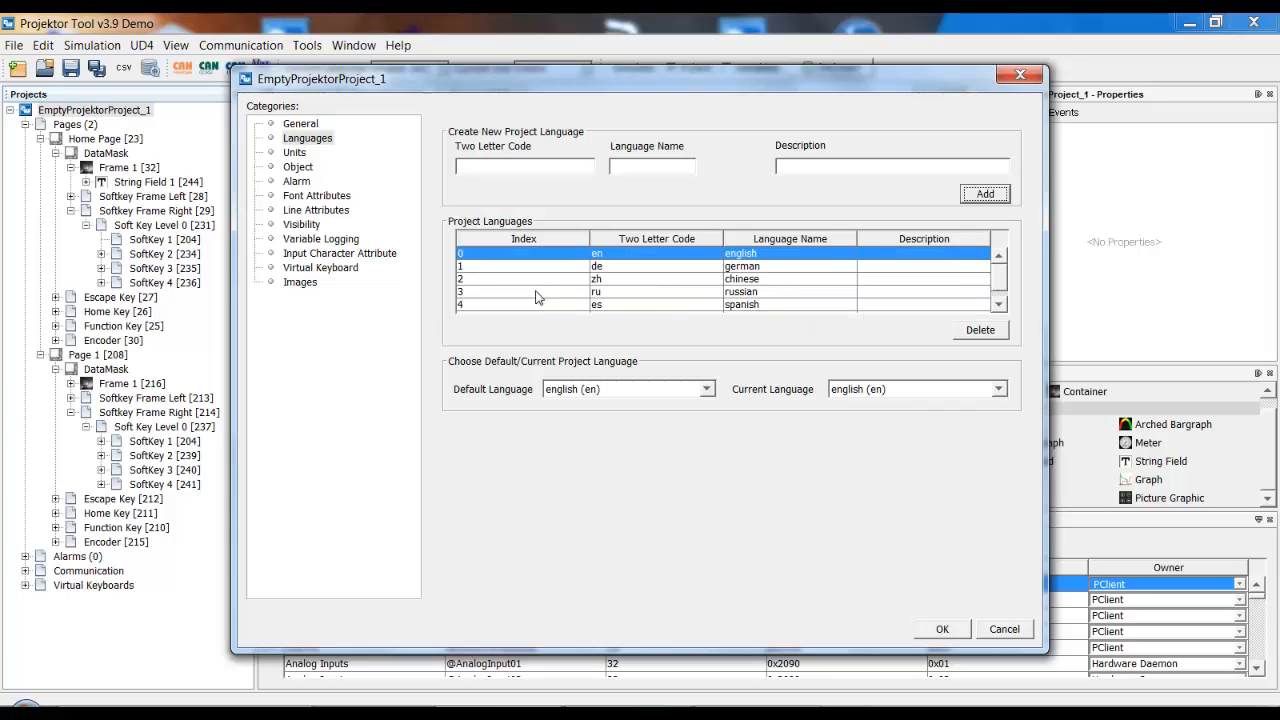
pyautogui.scroll(-1, 475, 285)
pyautogui.scroll(1, 473, 318)
pyautogui.click(942, 629)
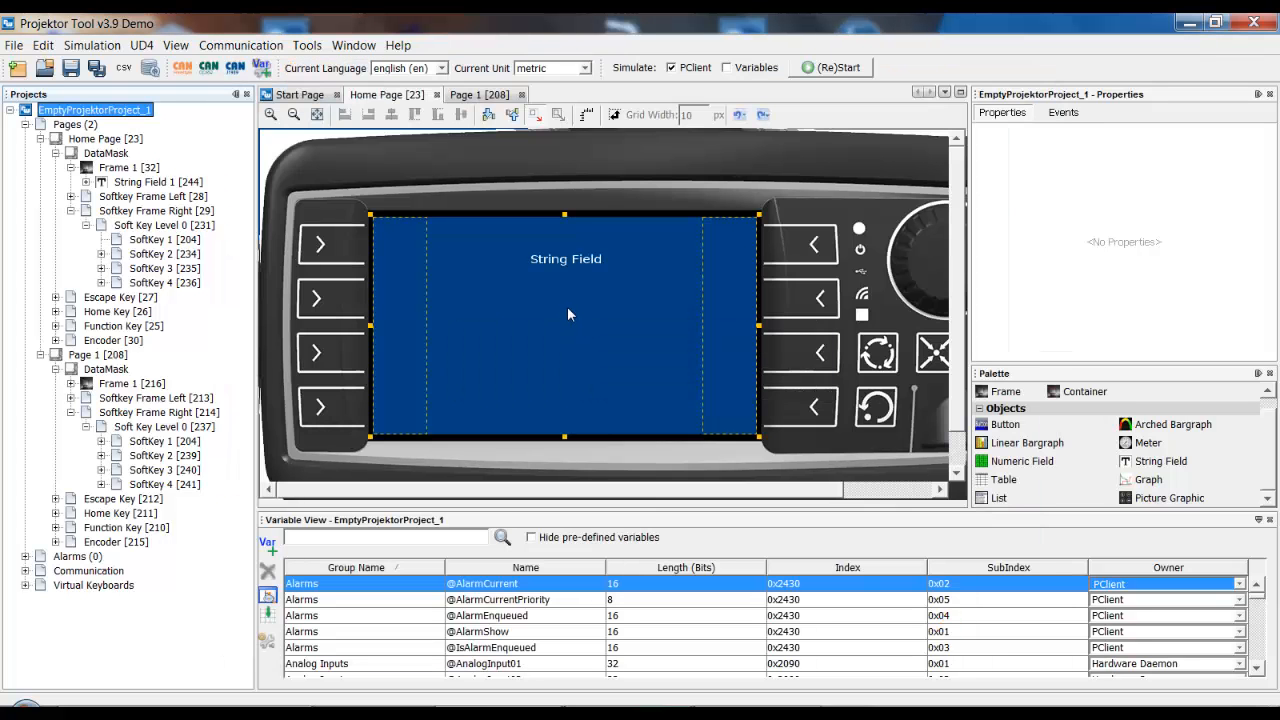
# Make String Field 1 on the Home Page language-dependent by setting its Dependency property to Language.
pyautogui.click(572, 264)
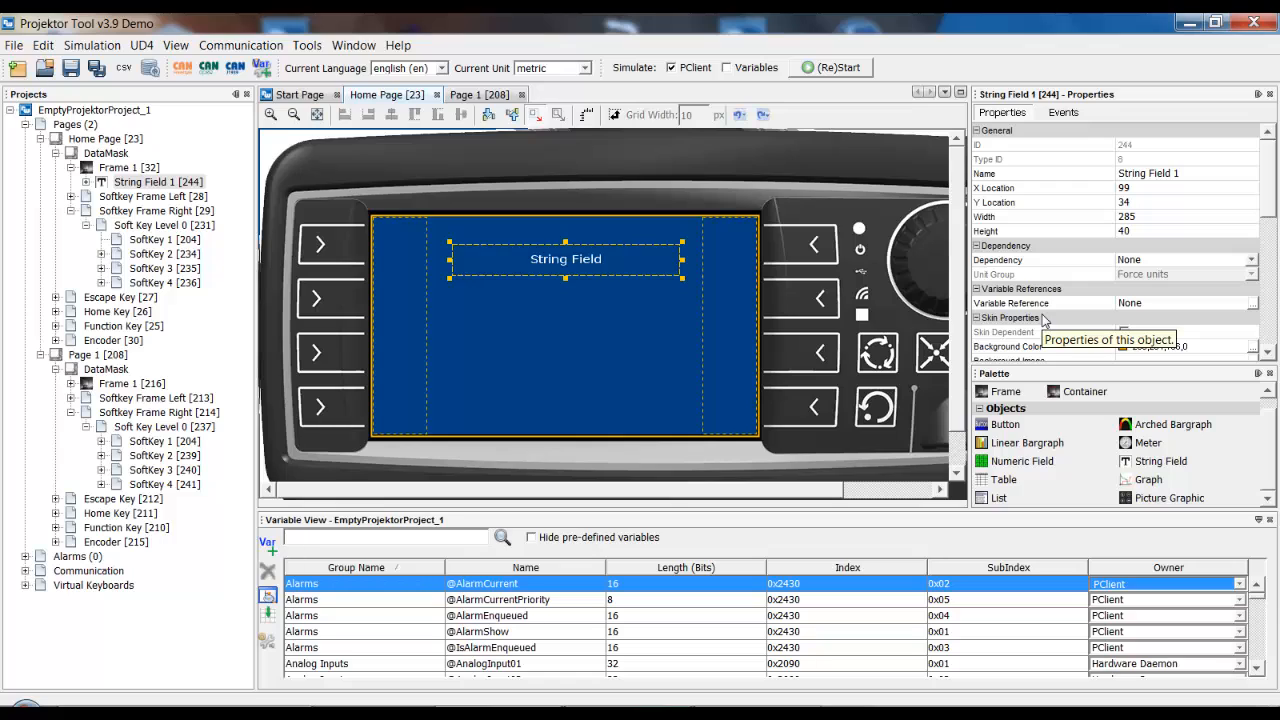
pyautogui.click(990, 268)
pyautogui.click(1145, 261)
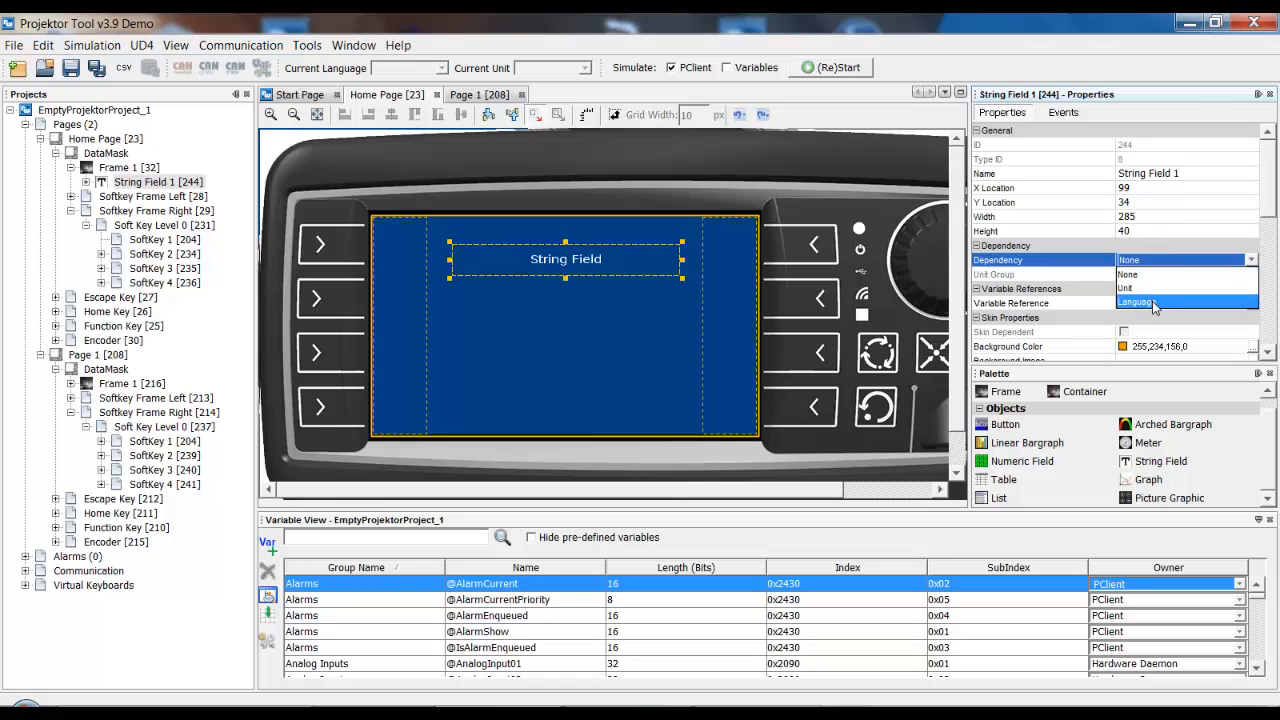
pyautogui.click(1152, 301)
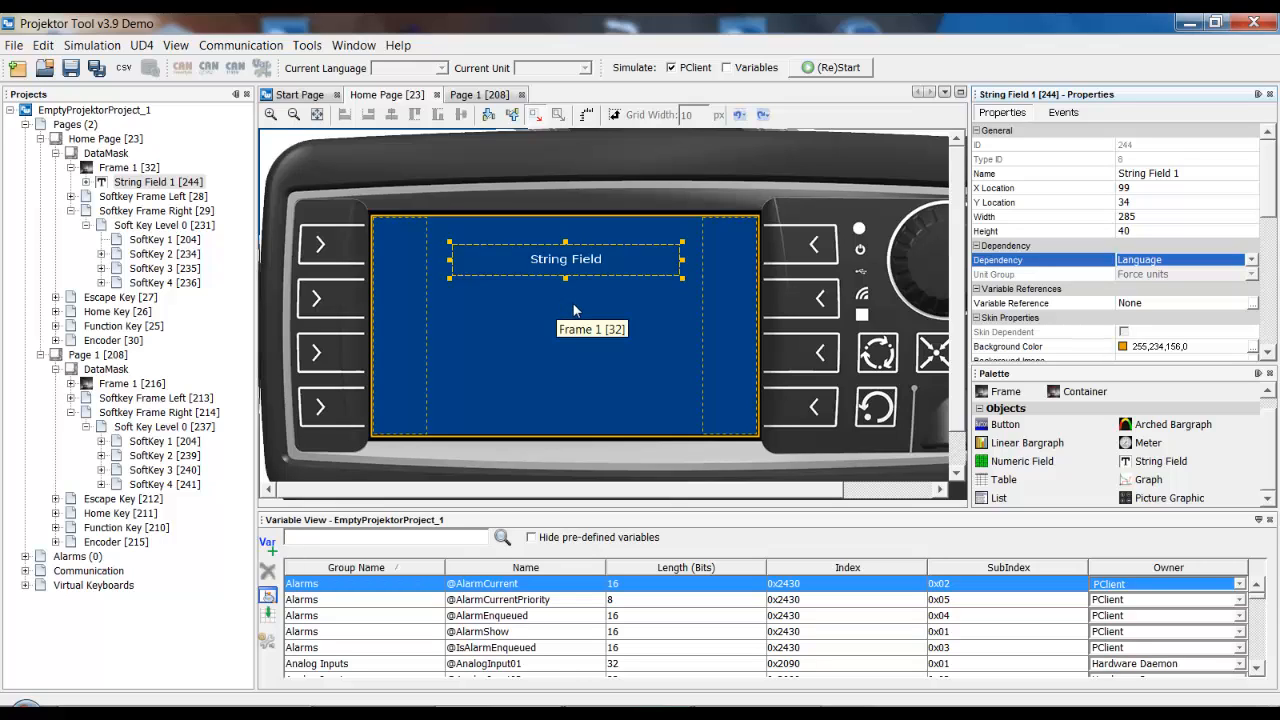
# Open the language-dependent settings of the string field's Preview Value and place the dialog over the page editor.
pyautogui.click(605, 262)
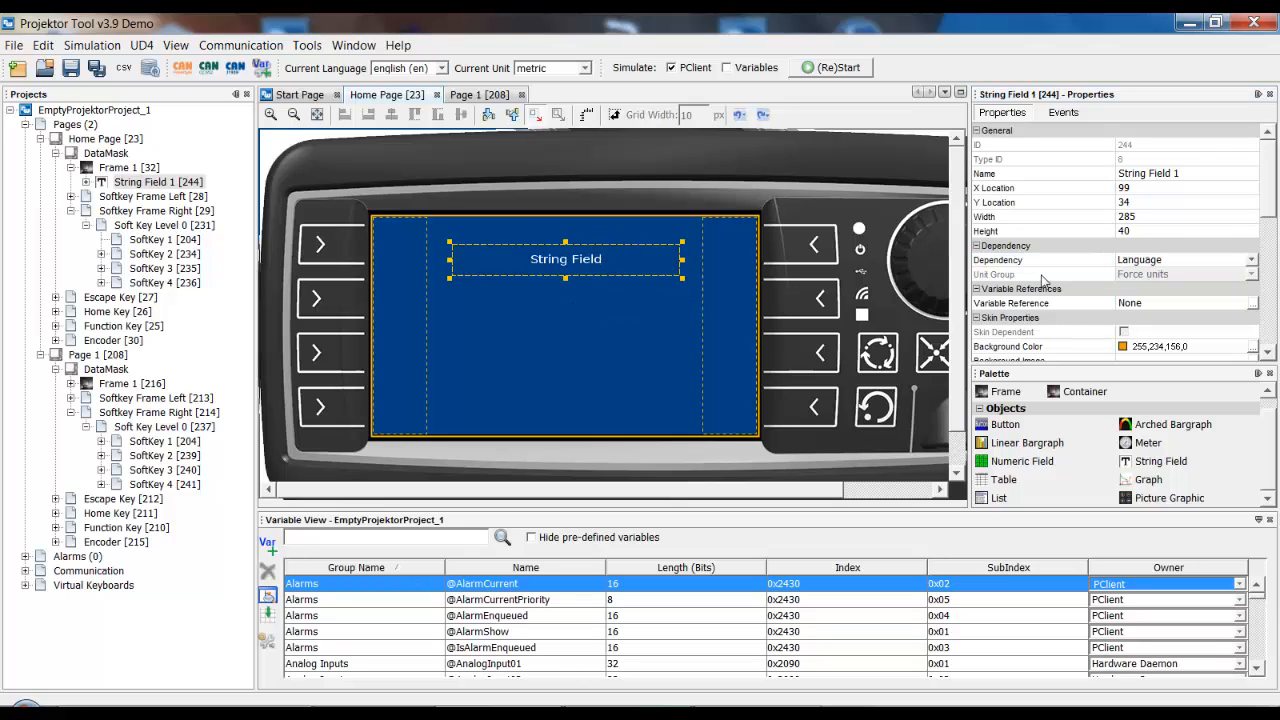
pyautogui.scroll(-1, 1041, 272)
pyautogui.scroll(-9, 1041, 272)
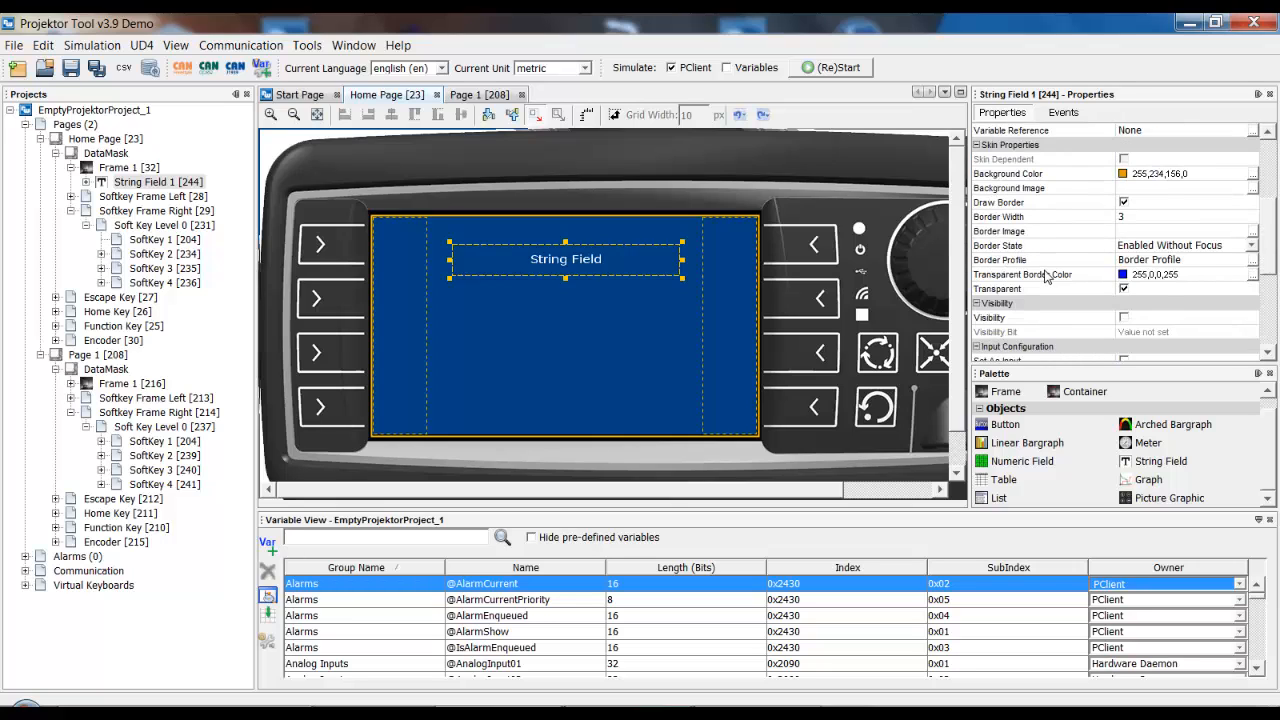
pyautogui.scroll(-1, 1042, 278)
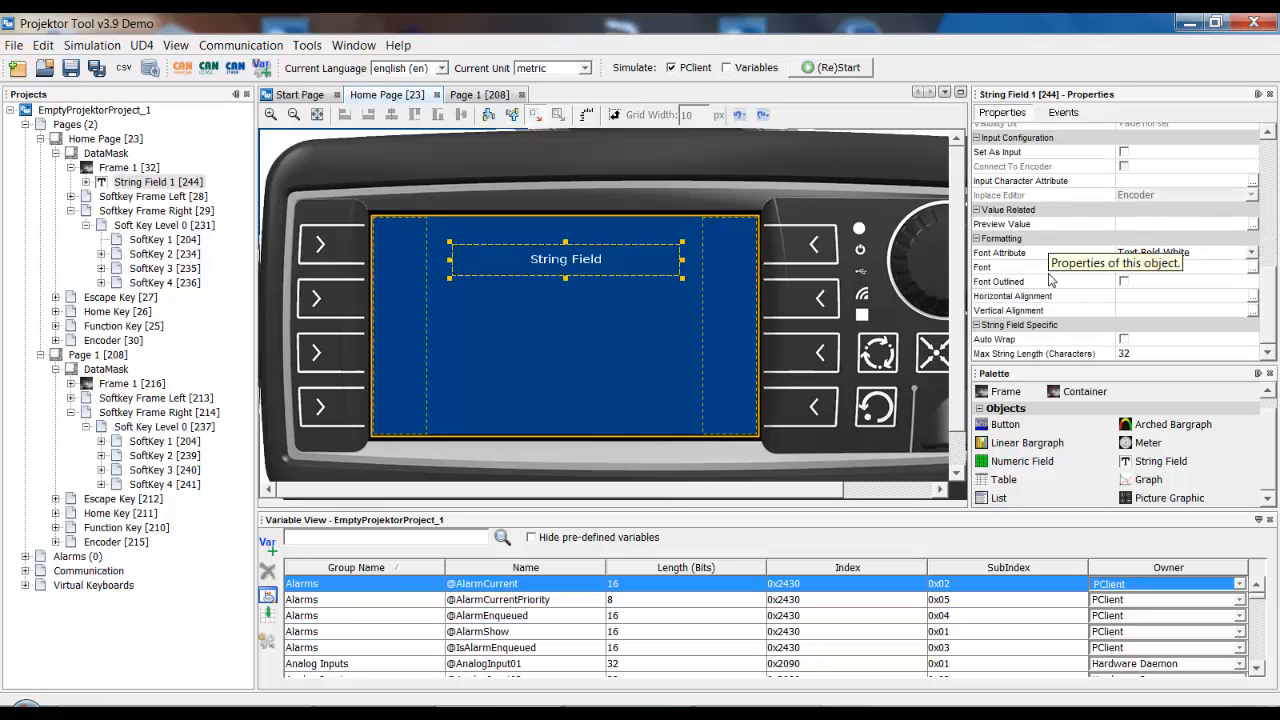
pyautogui.click(996, 225)
pyautogui.click(1077, 228)
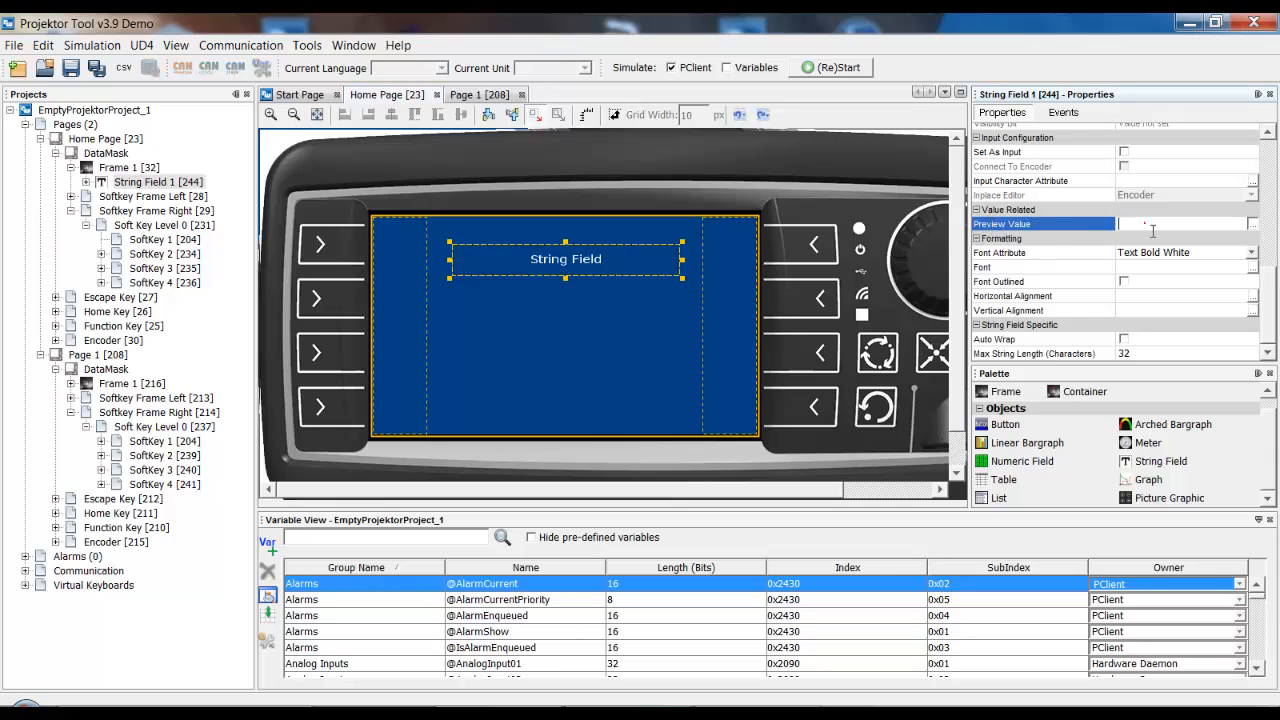
pyautogui.click(1085, 222)
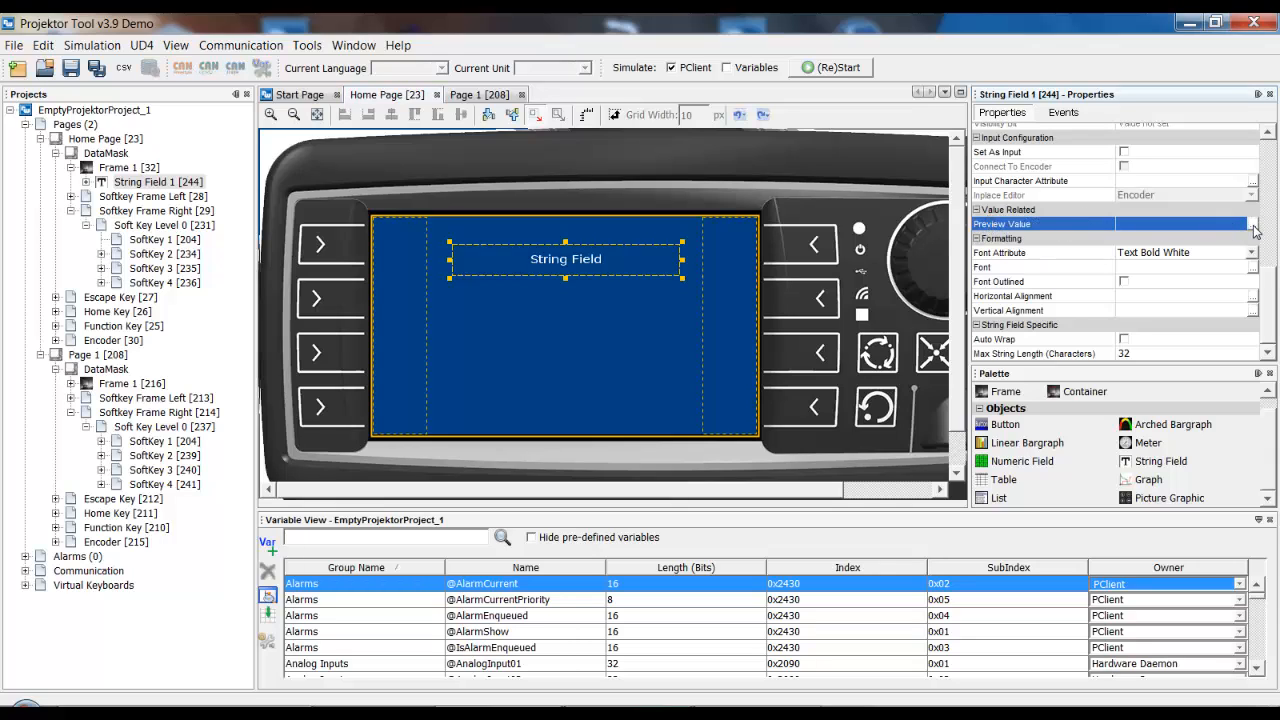
pyautogui.click(1253, 225)
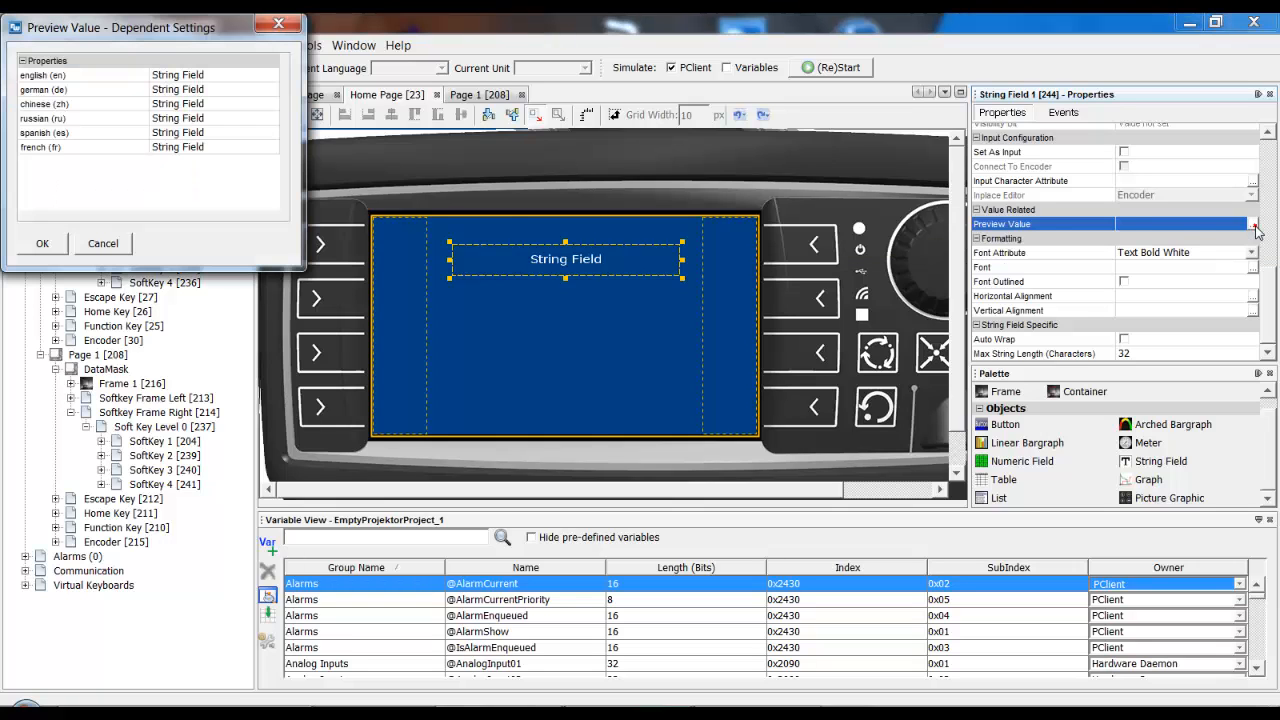
pyautogui.moveTo(175, 26); pyautogui.dragTo(693, 230)
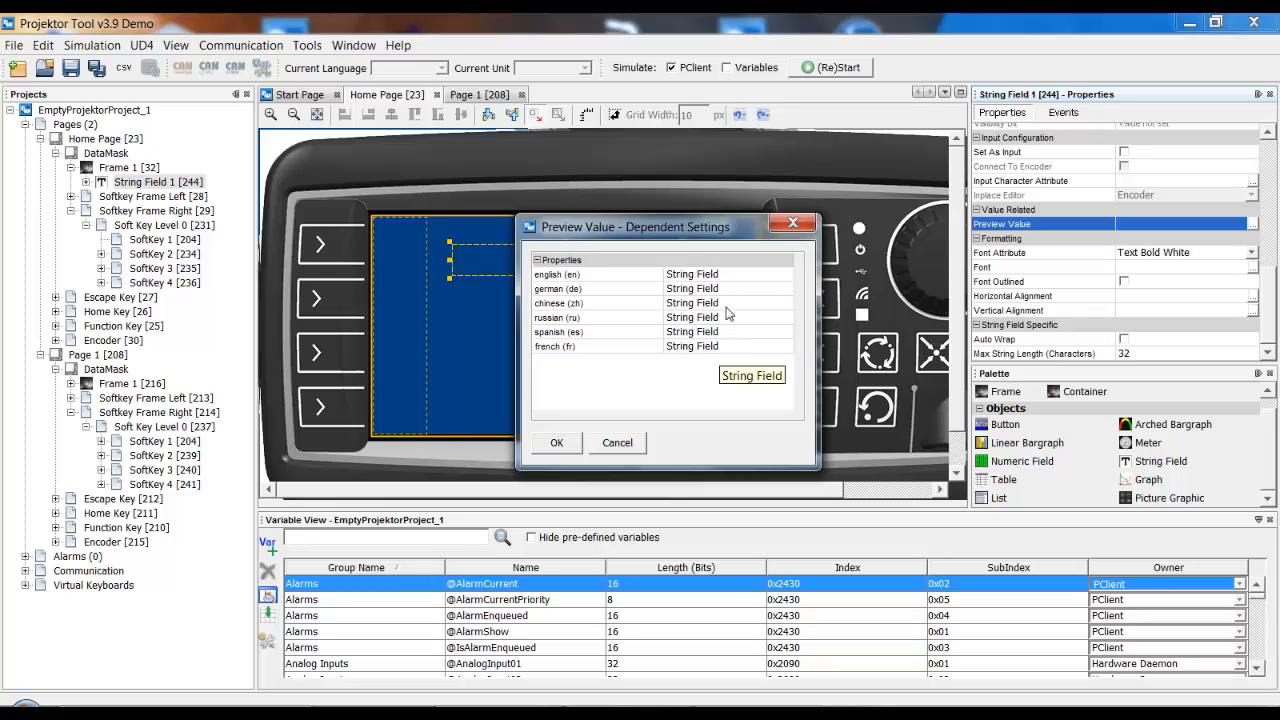
# Set the english (en) preview value to "This is an english example text".
pyautogui.click(724, 275)
pyautogui.click(724, 276)
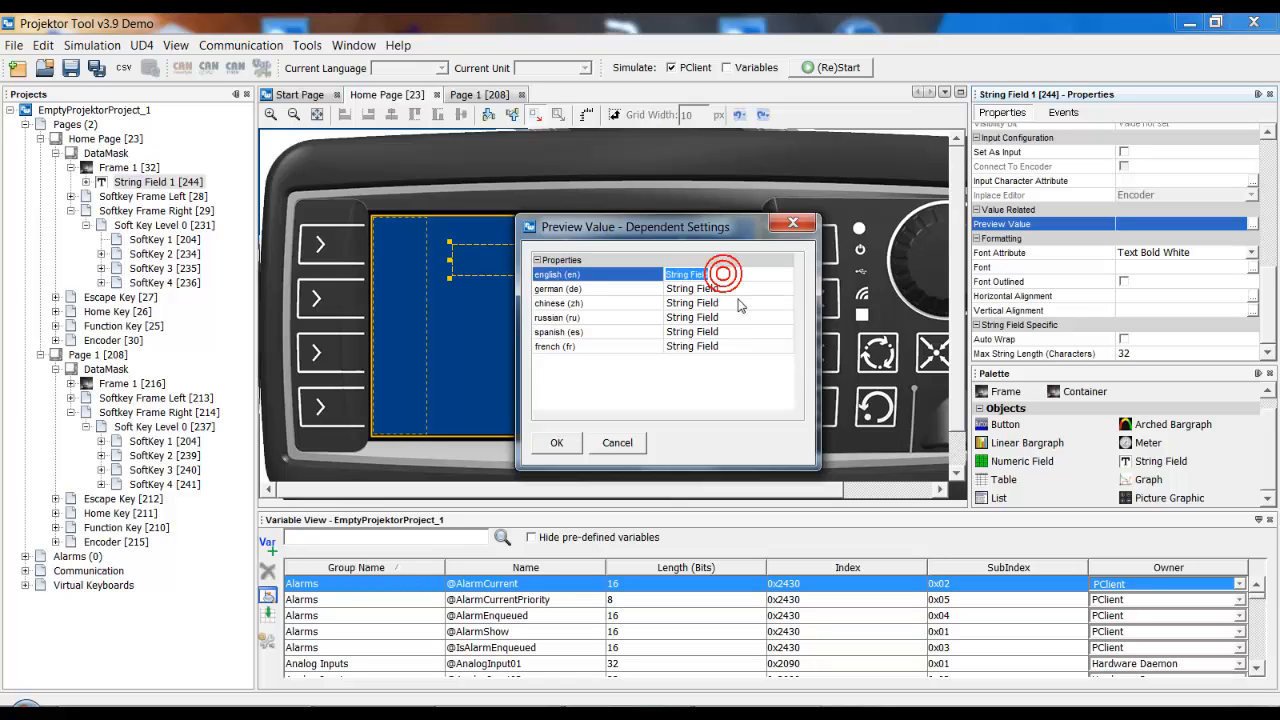
pyautogui.write('This')
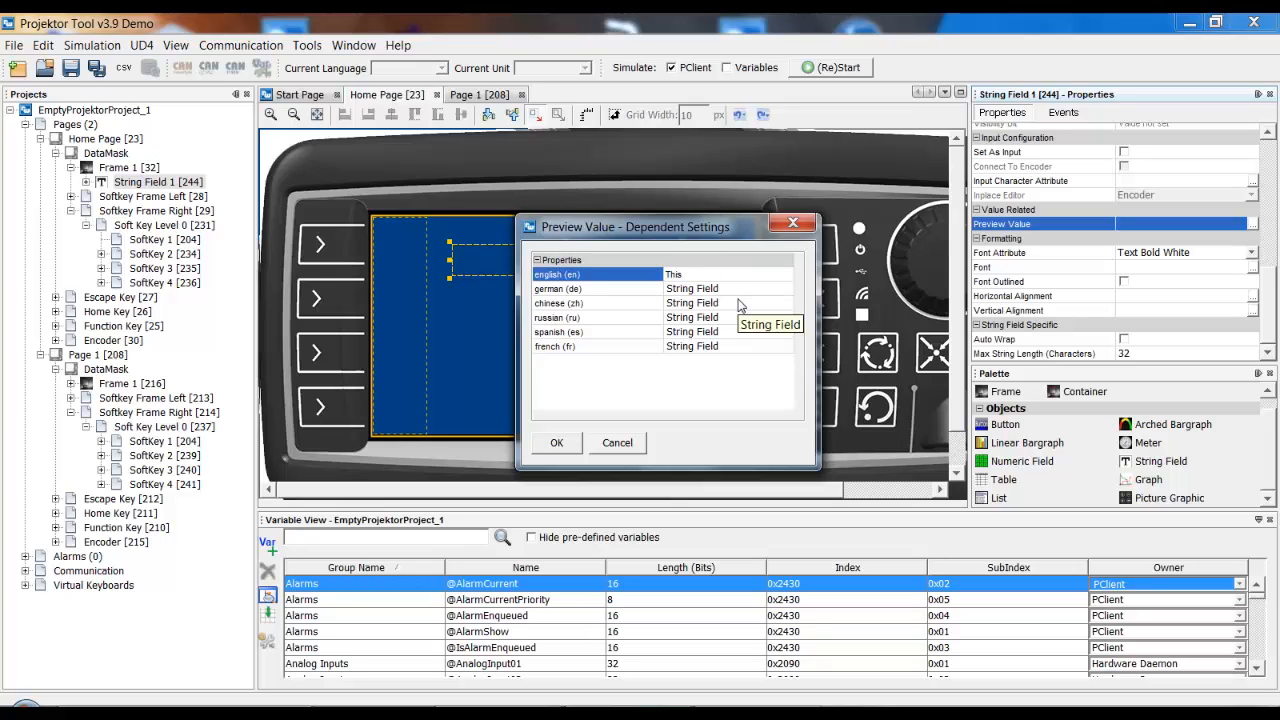
pyautogui.write(' is an english example')
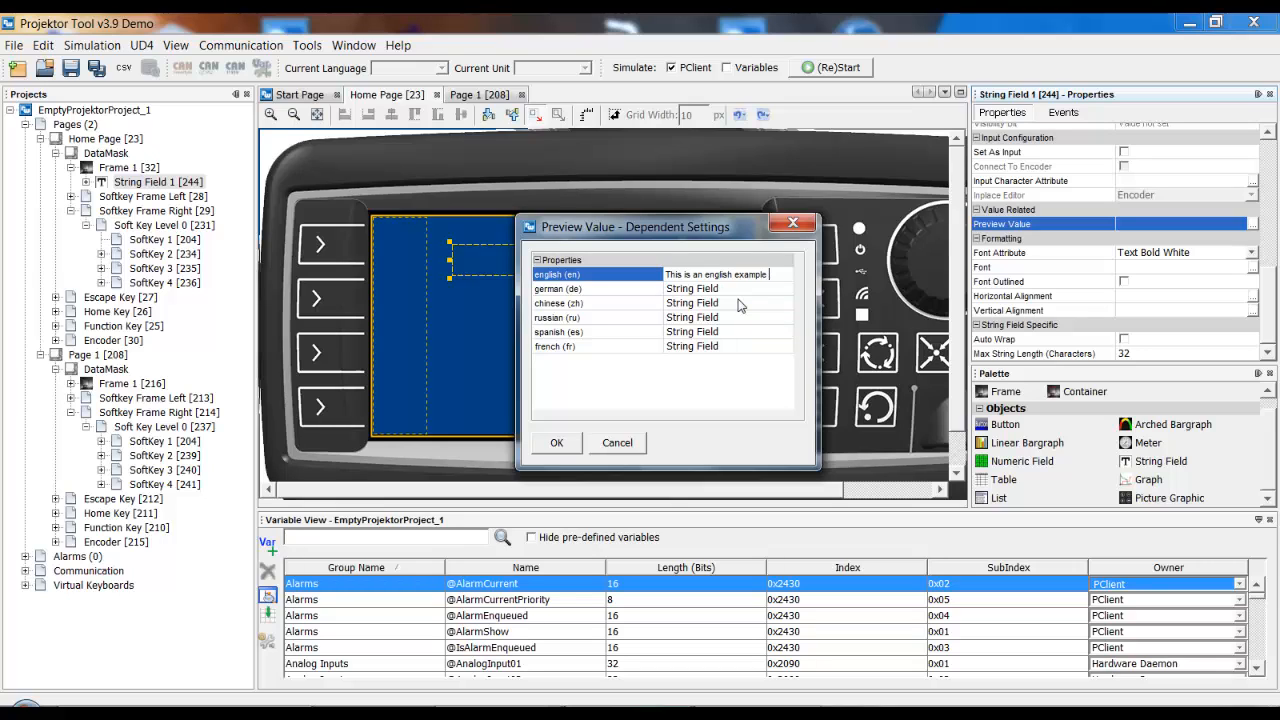
pyautogui.write(' text')
pyautogui.click(738, 305)
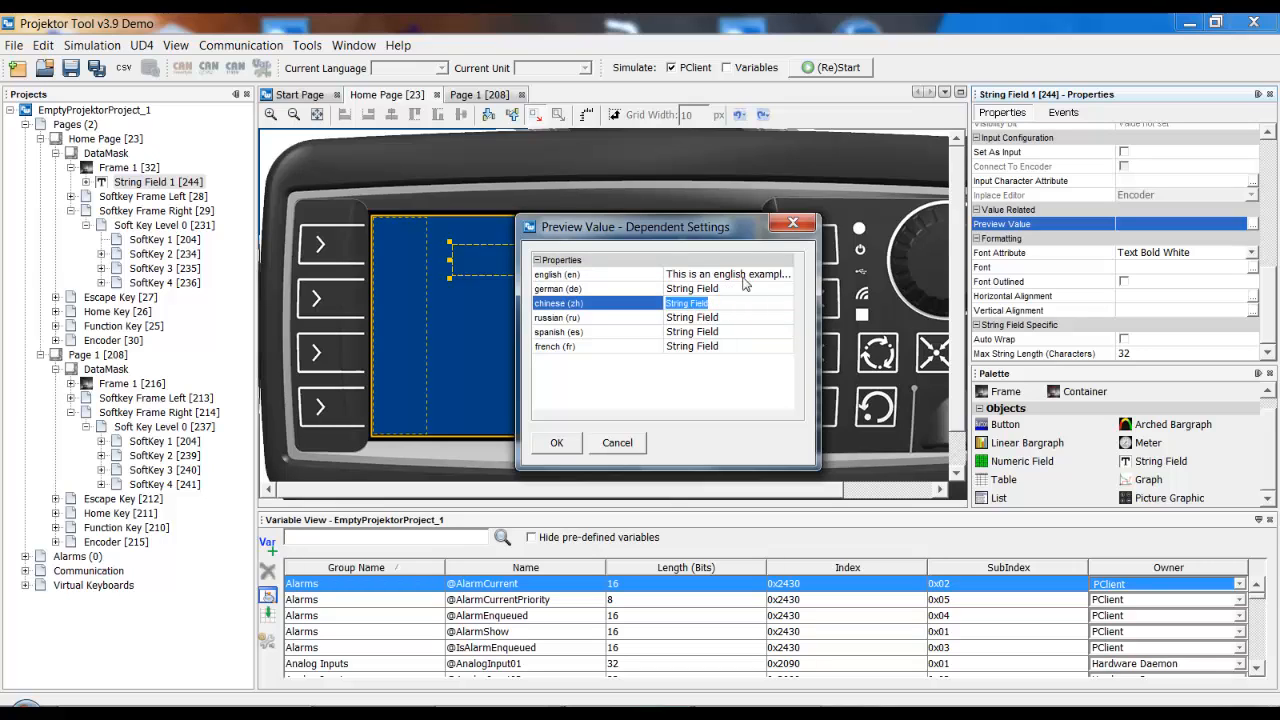
pyautogui.click(752, 275)
pyautogui.click(755, 274)
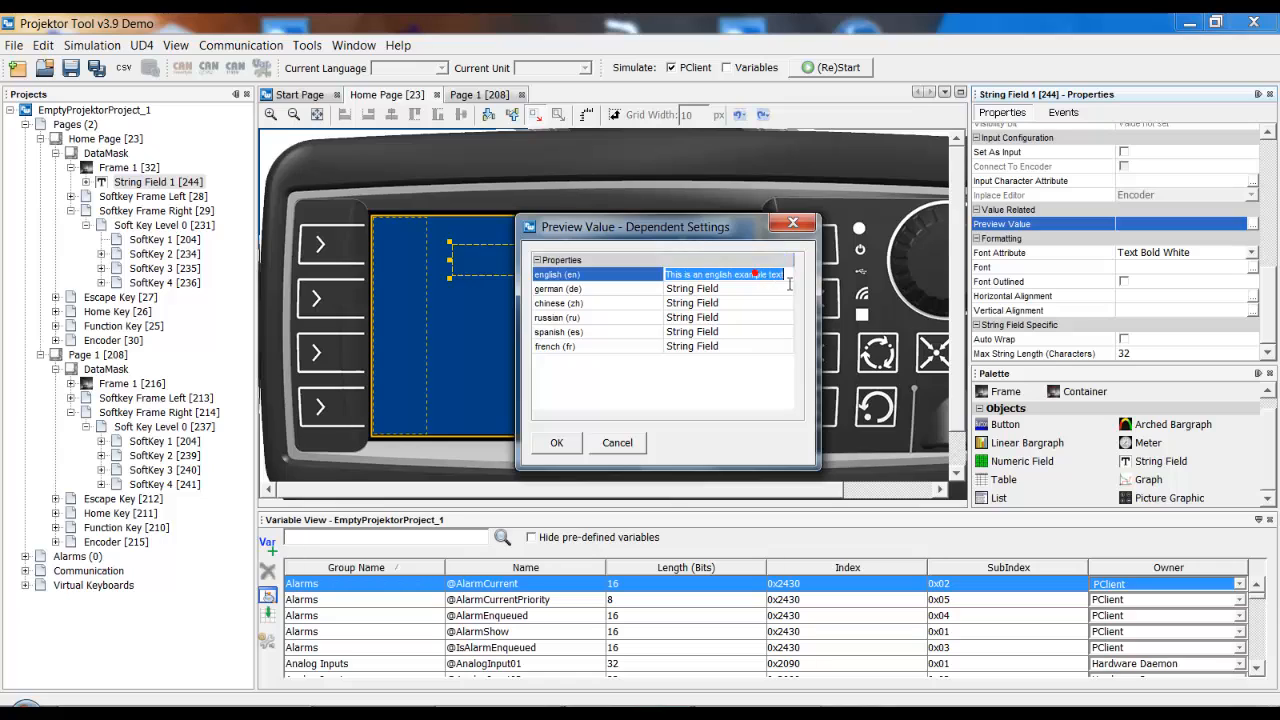
# Set the german (de) preview value to "Dies ist ein deutscher Beispieltext" and apply the dependent settings.
pyautogui.doubleClick(730, 289)
pyautogui.write('Dies ist e')
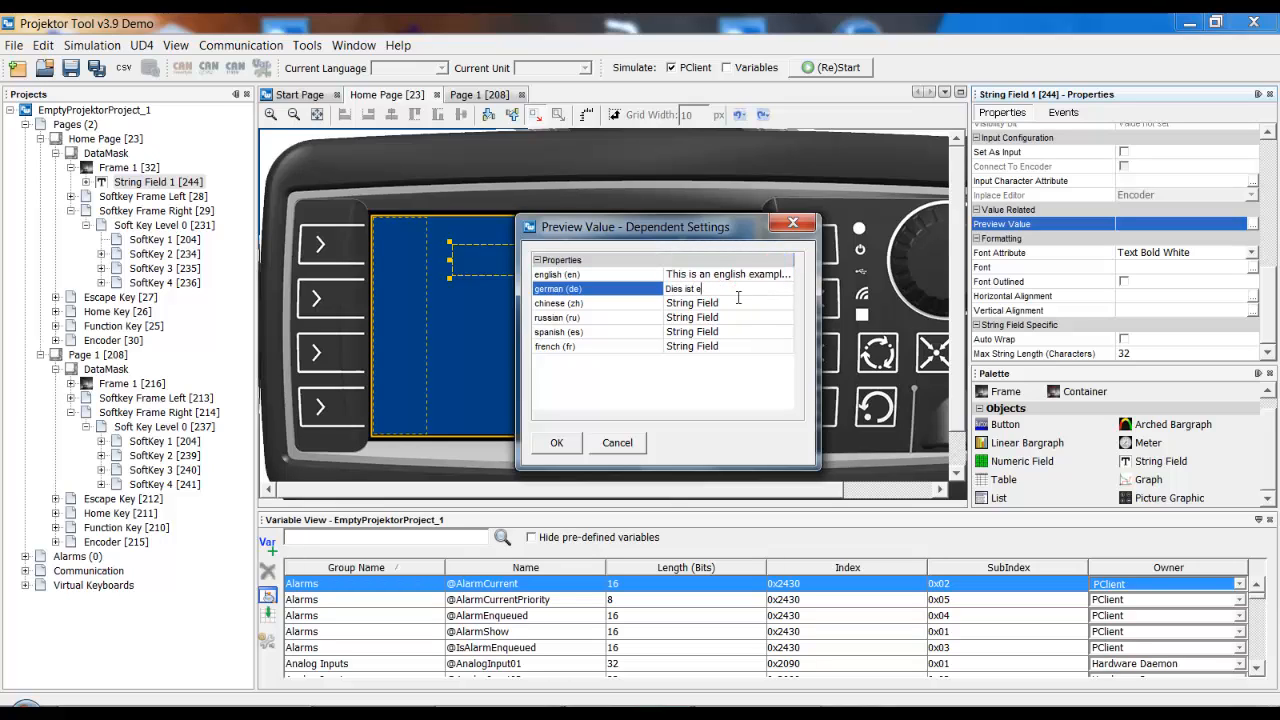
pyautogui.write('in deutscher e')
pyautogui.write('eispieltext')
pyautogui.press('Return')
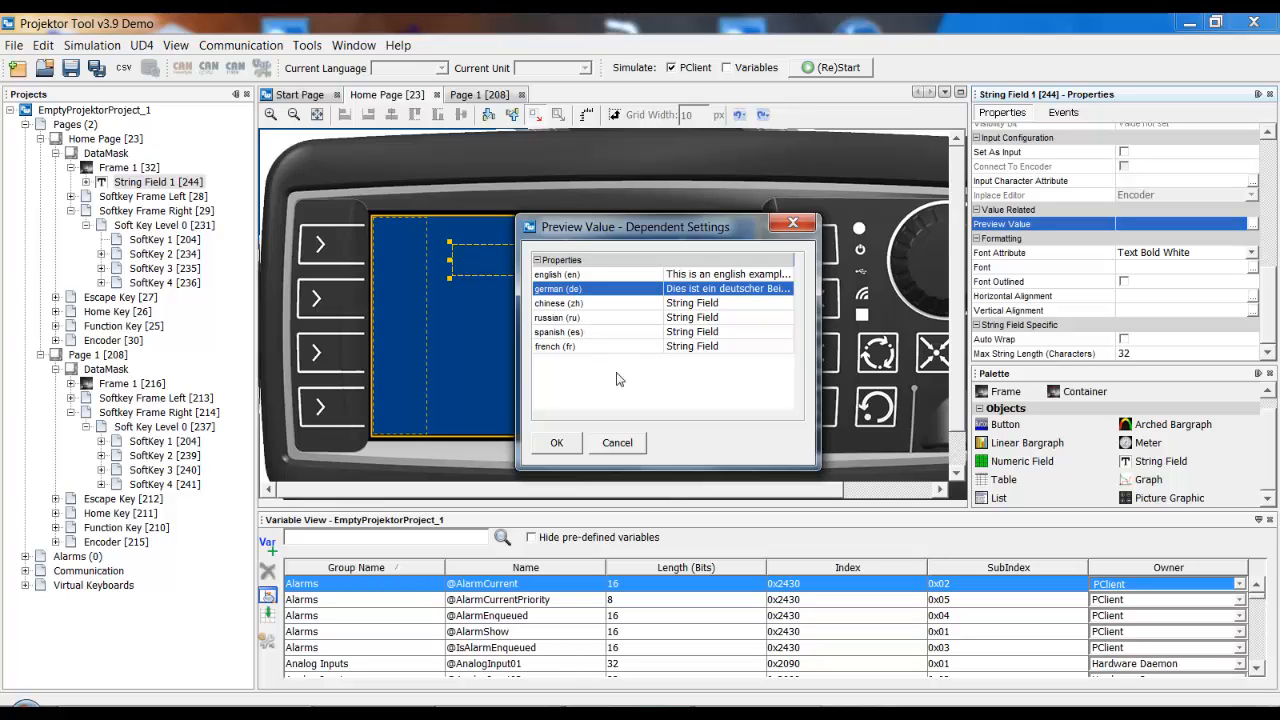
pyautogui.click(568, 443)
# Switch the project's current language to german (de) to check the German text on the Home Page.
pyautogui.click(571, 388)
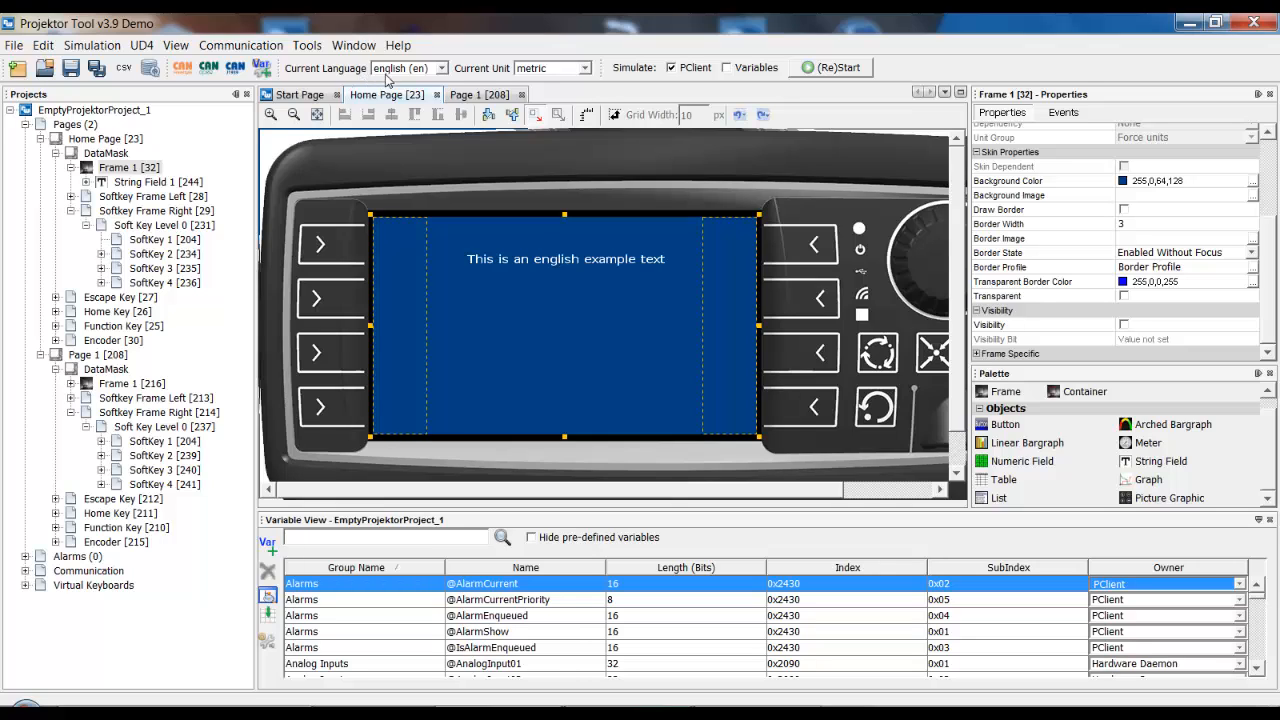
pyautogui.click(425, 68)
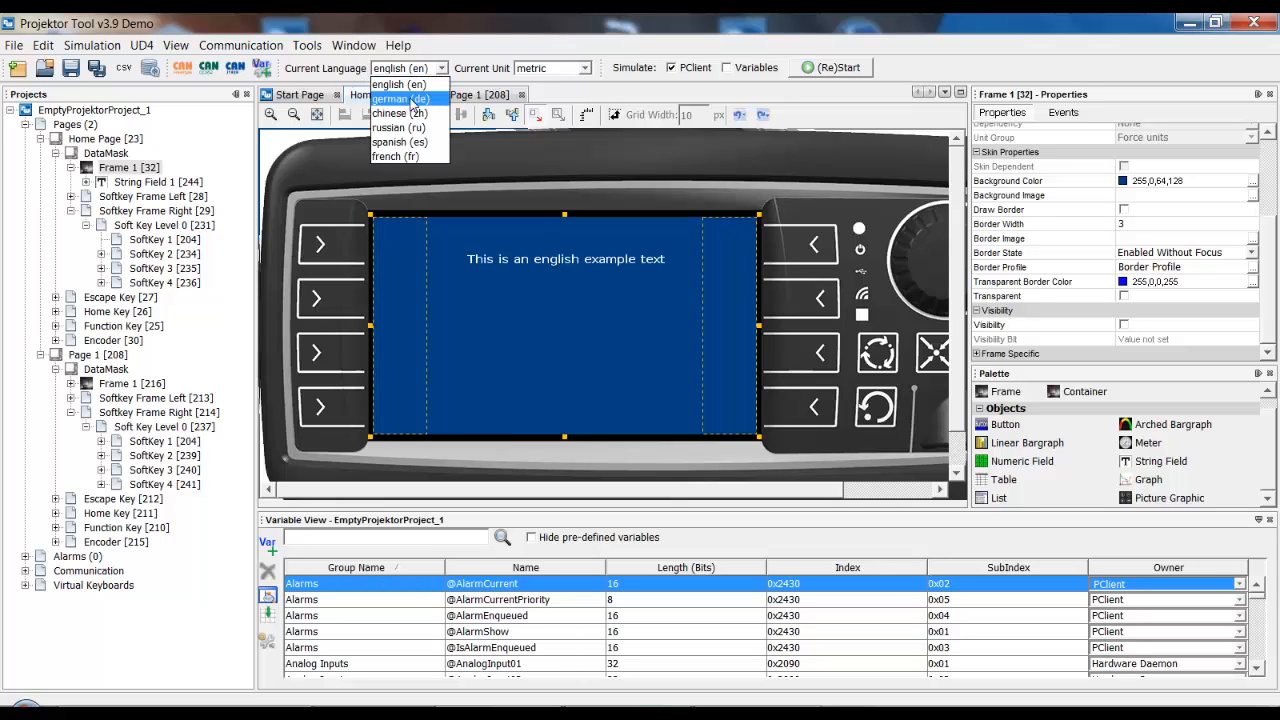
pyautogui.click(410, 99)
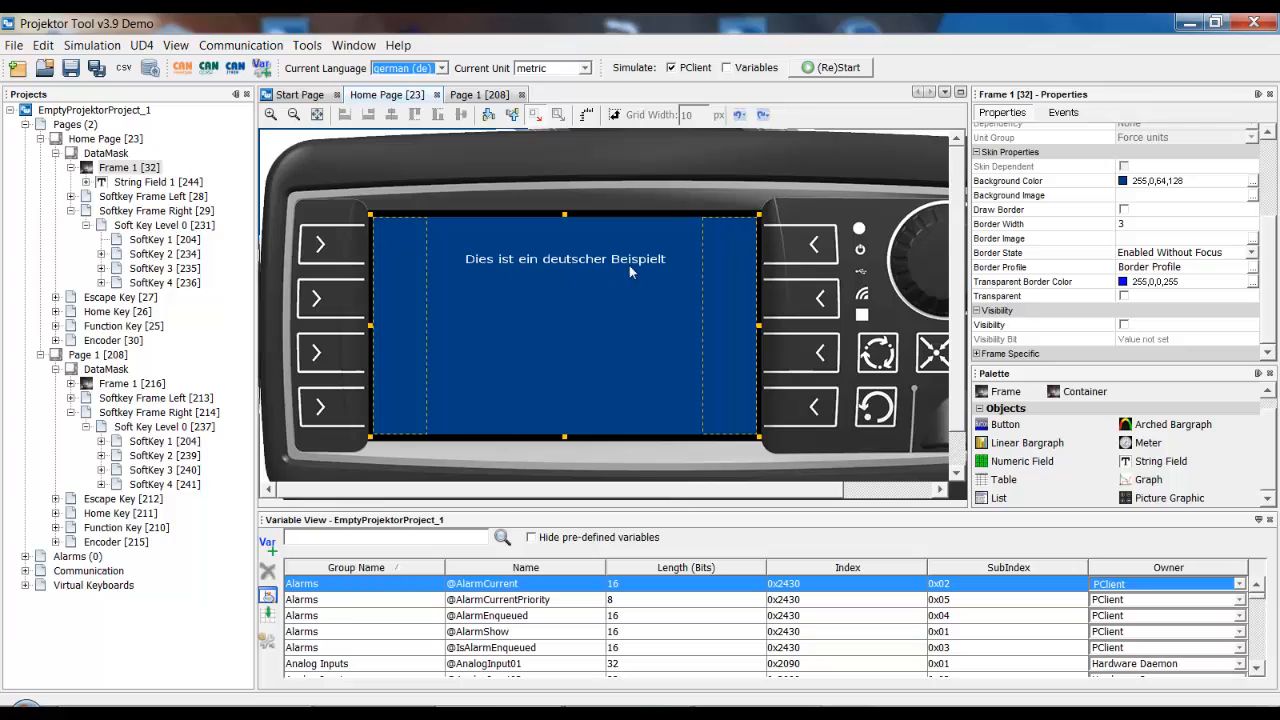
# Move the string field slightly left and widen it to span the area between the left and right softkey frames.
pyautogui.moveTo(606, 262); pyautogui.dragTo(589, 261)
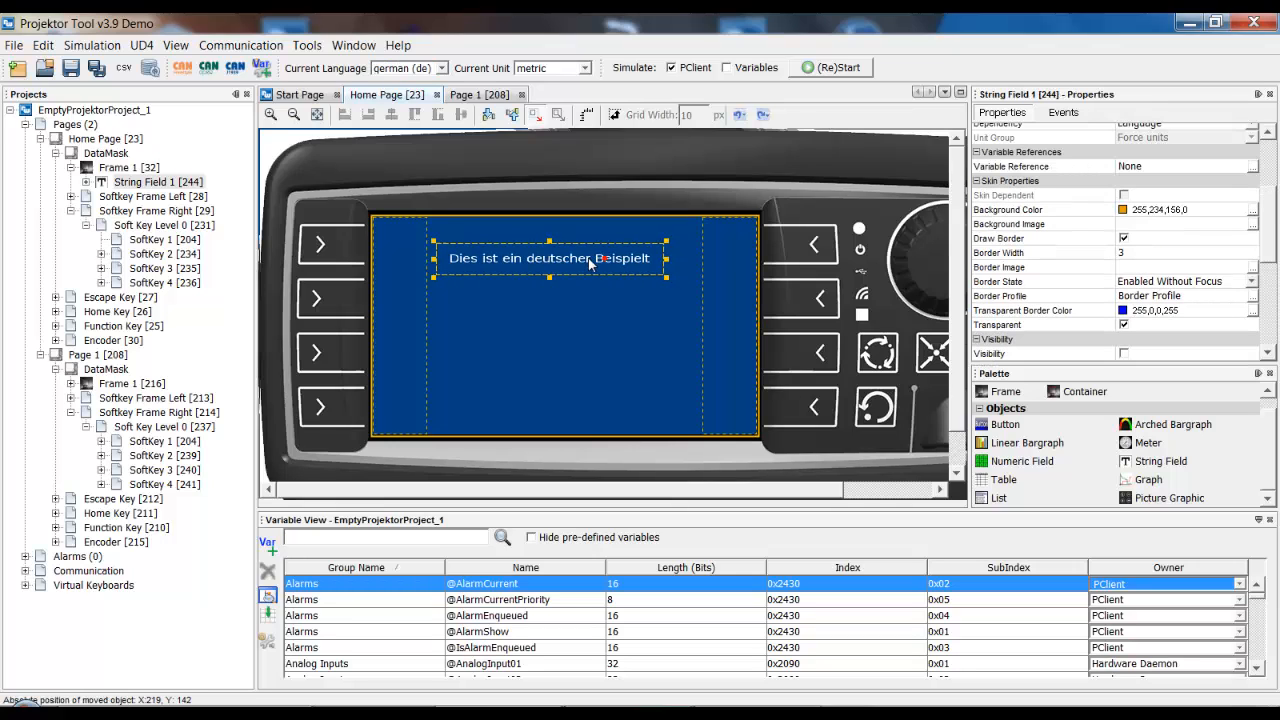
pyautogui.moveTo(666, 260); pyautogui.dragTo(708, 261)
pyautogui.click(687, 260)
pyautogui.click(665, 260)
# Set the string field's Max String Length (Characters) to 255.
pyautogui.scroll(-5, 1140, 262)
pyautogui.click(1150, 356)
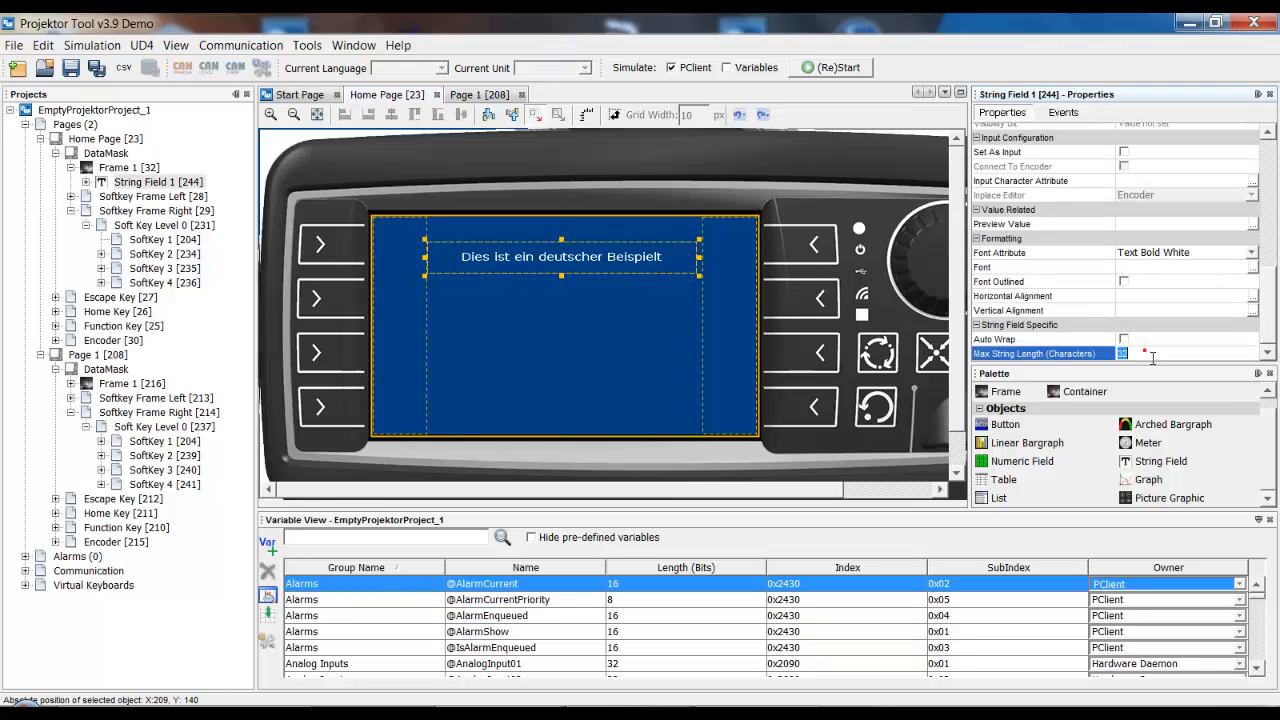
pyautogui.write('255')
pyautogui.press('Return')
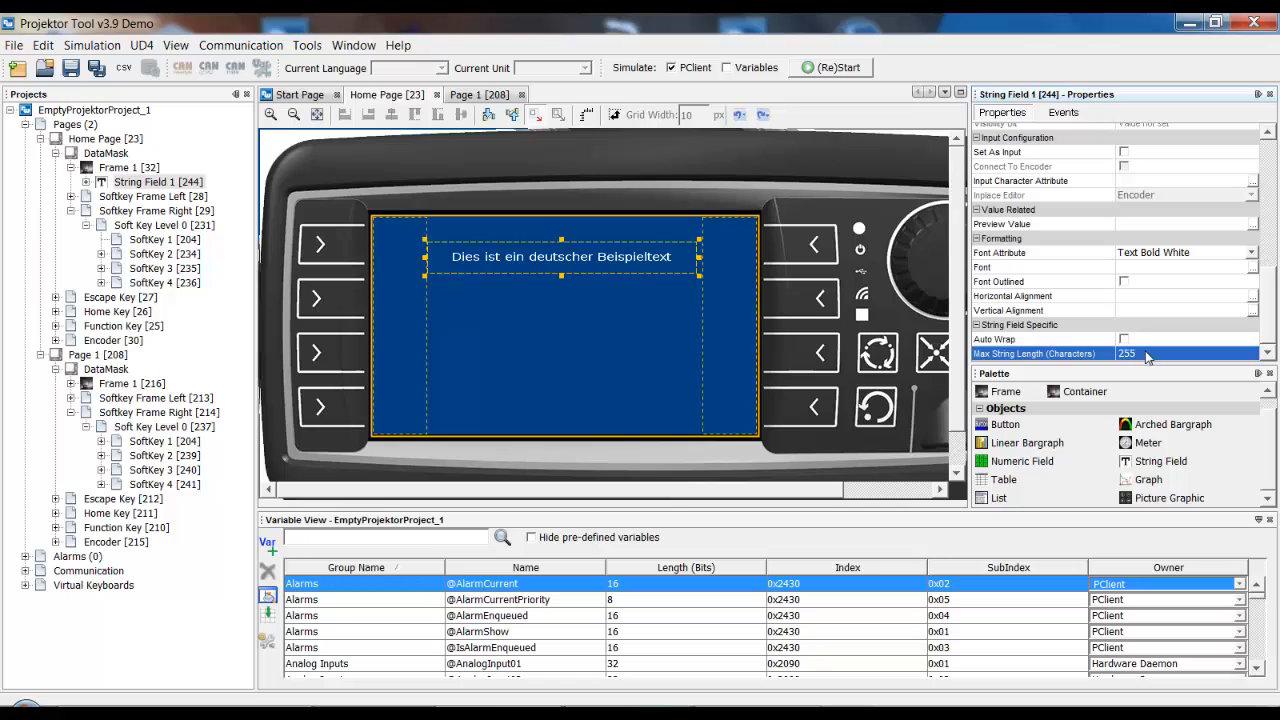
# Deselect the string field and switch the current language back to english (en) to check the English text.
pyautogui.click(556, 337)
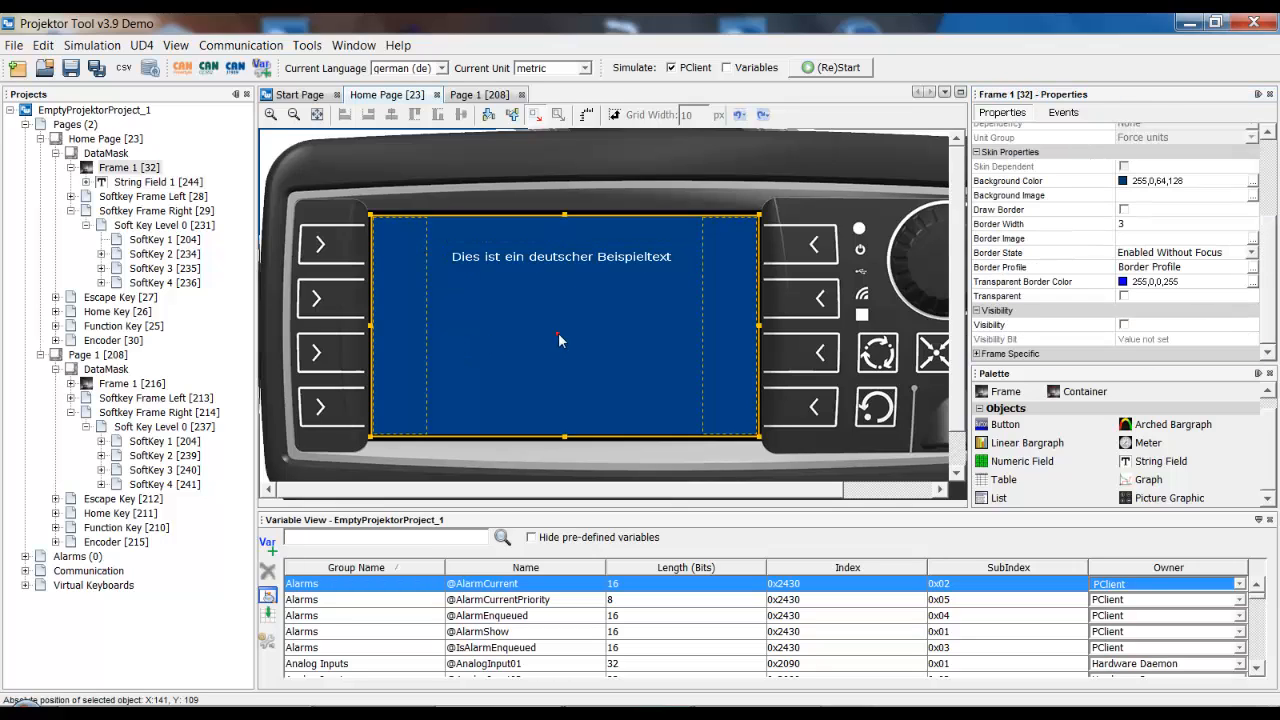
pyautogui.click(430, 68)
pyautogui.click(420, 86)
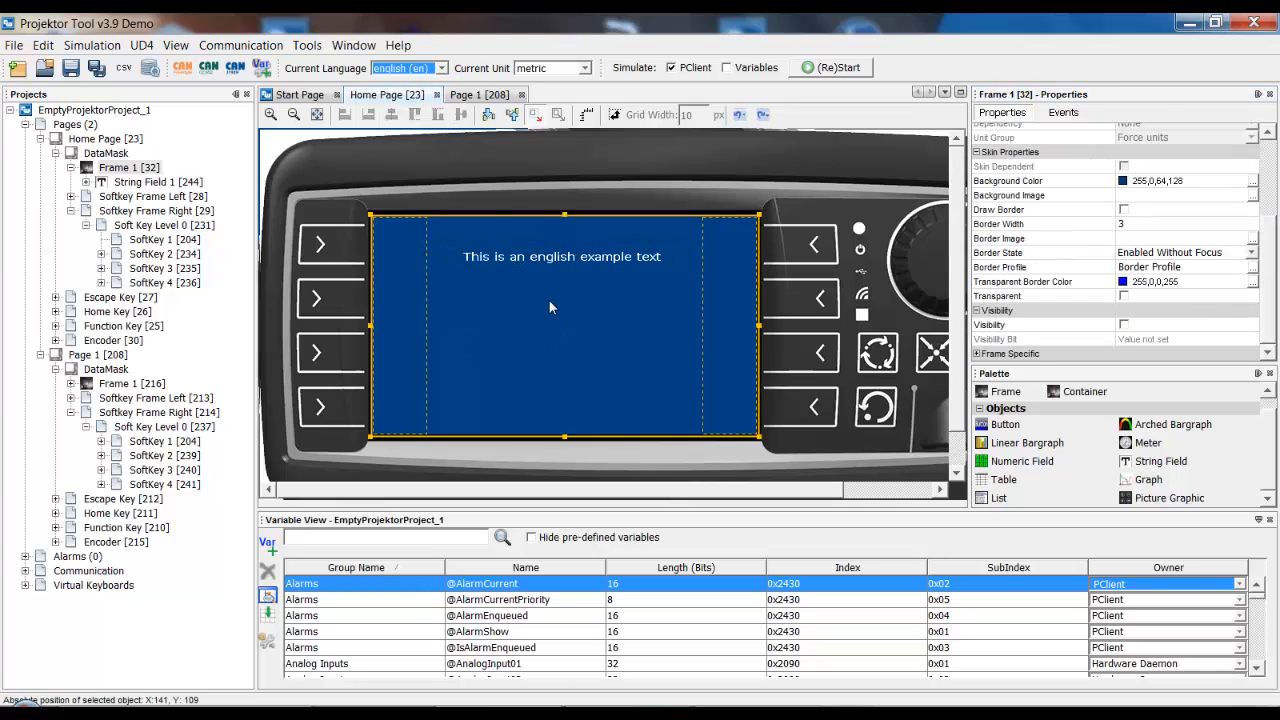
# Duplicate the string field on the Home Page frame and place the copy directly below the original.
pyautogui.click(549, 301)
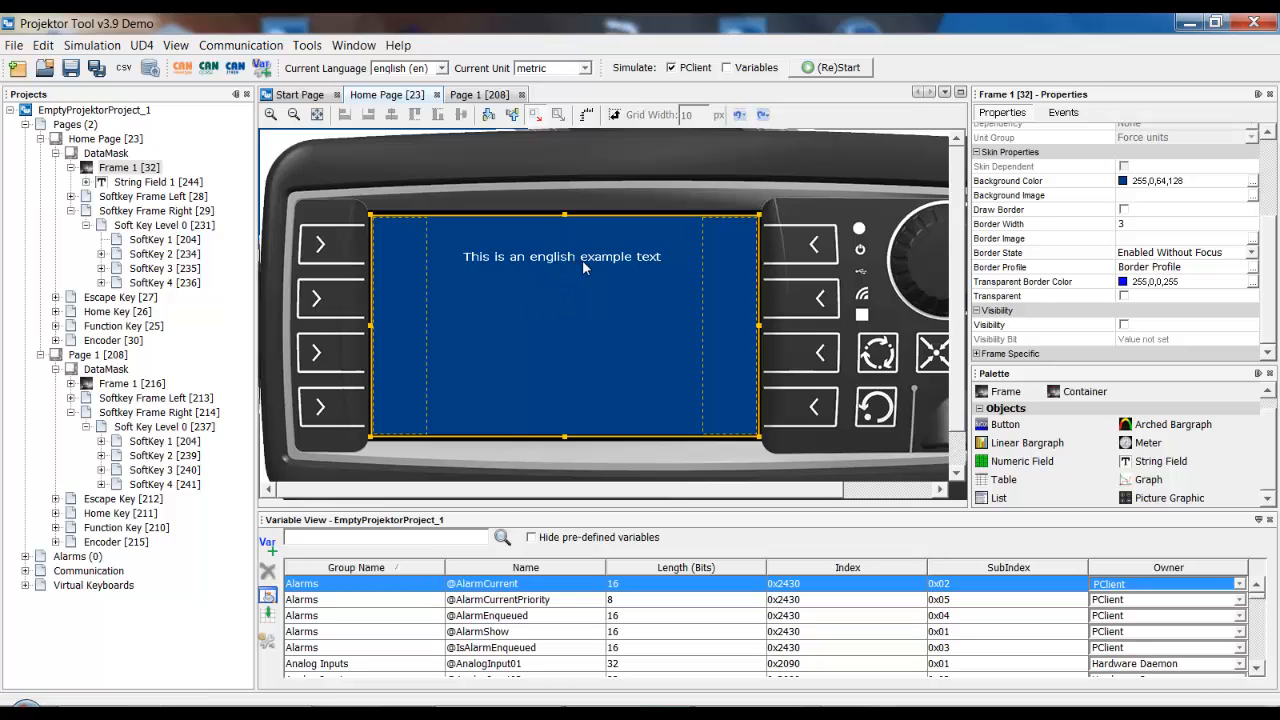
pyautogui.click(582, 260)
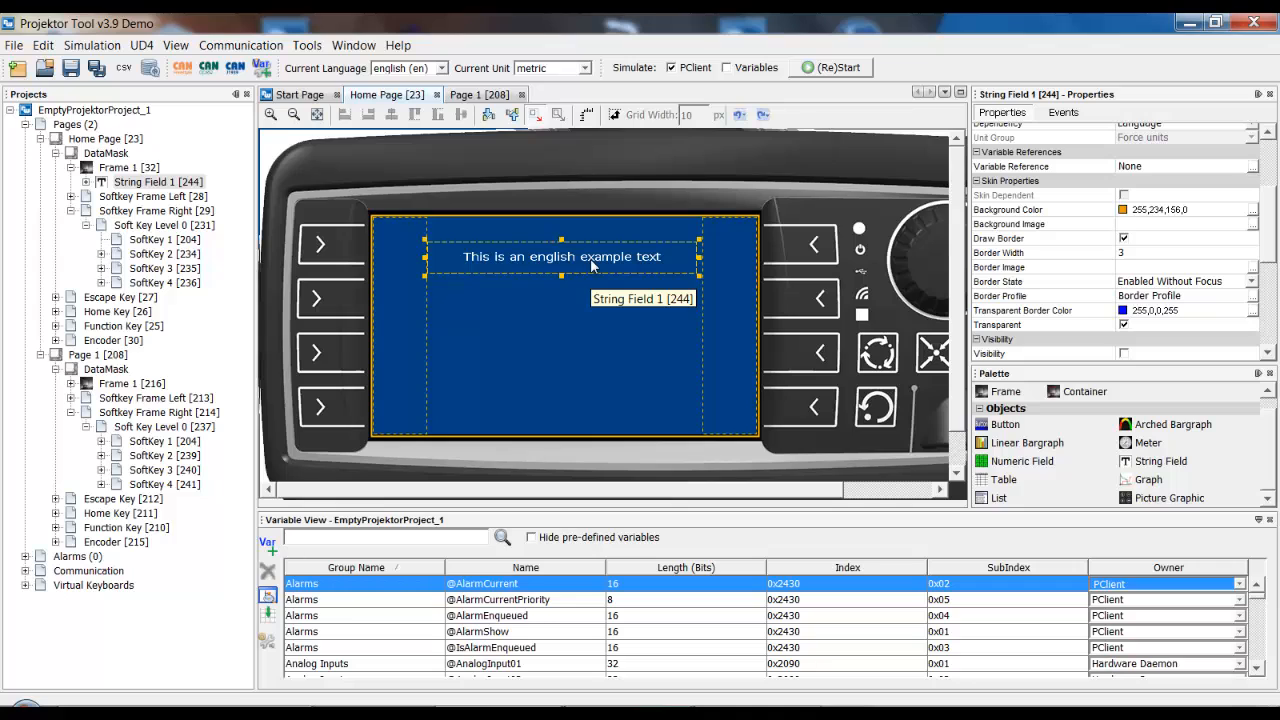
pyautogui.click(577, 316)
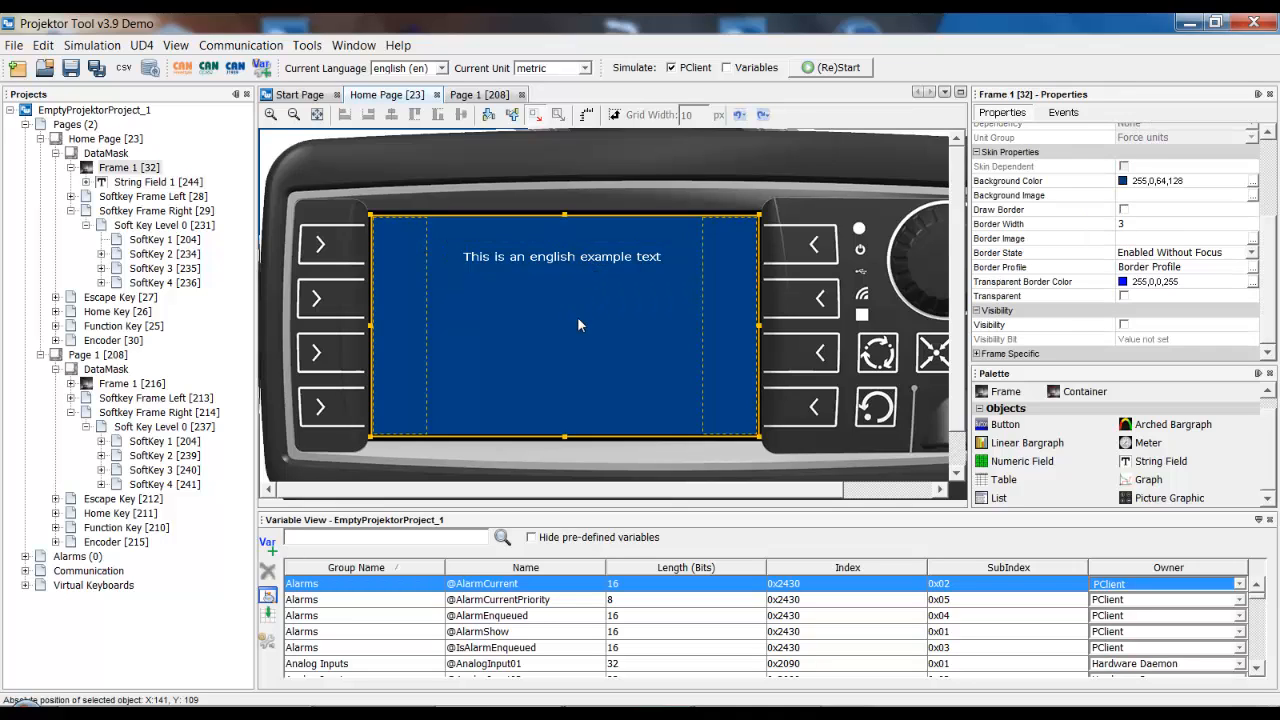
pyautogui.hotkey('ctrl', 'v')
pyautogui.moveTo(572, 263); pyautogui.dragTo(545, 313)
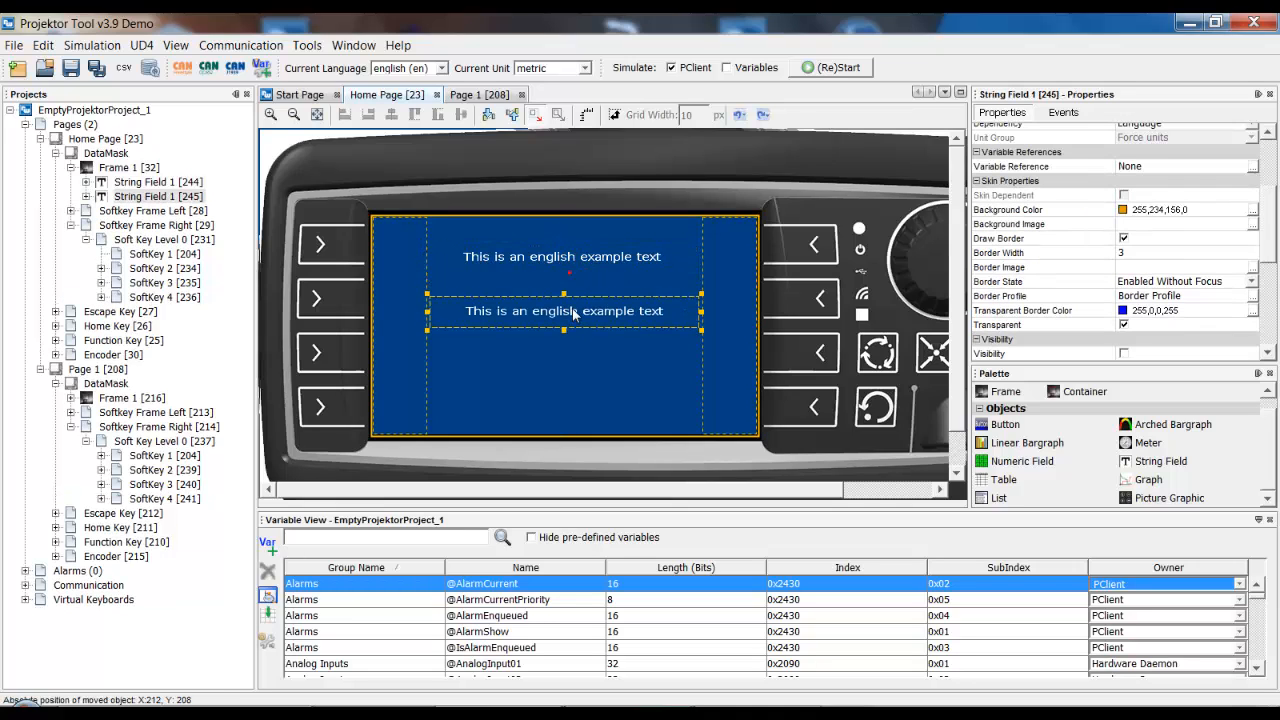
# Change the lower string field's English text to "This is a second english example text".
pyautogui.doubleClick(540, 313)
pyautogui.click(469, 313)
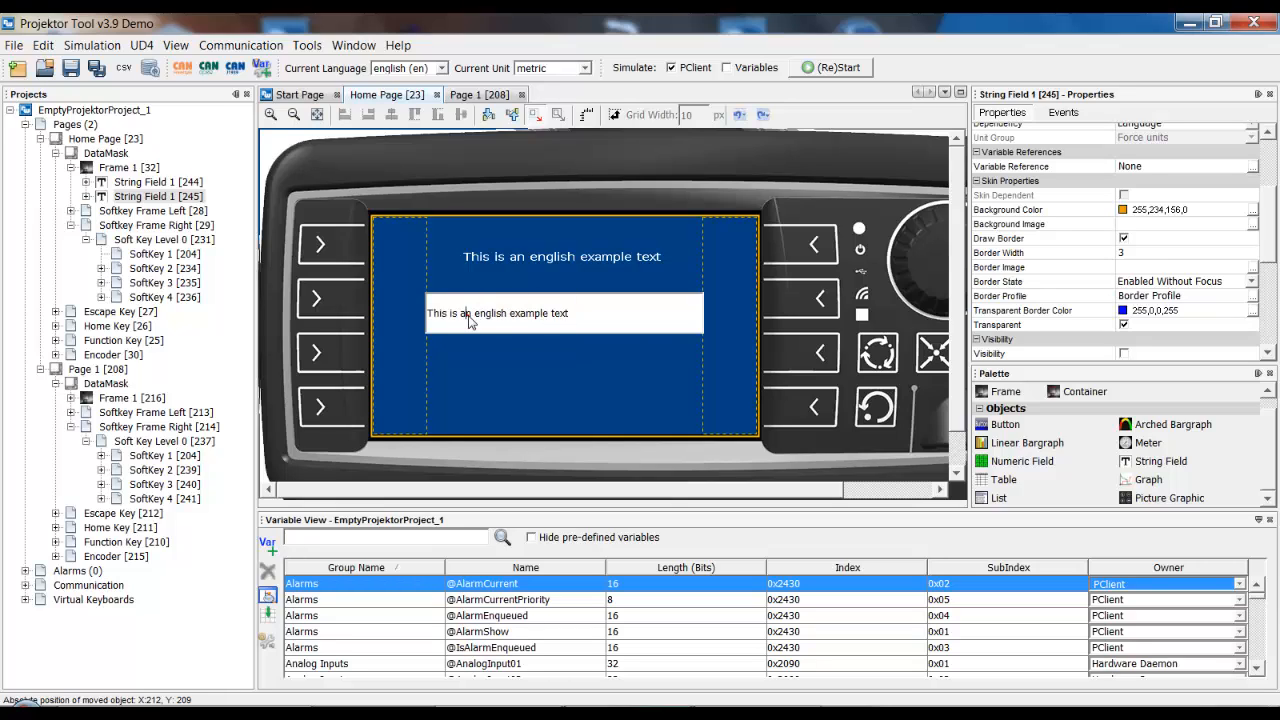
pyautogui.press('BackSpace')
pyautogui.press('Right')
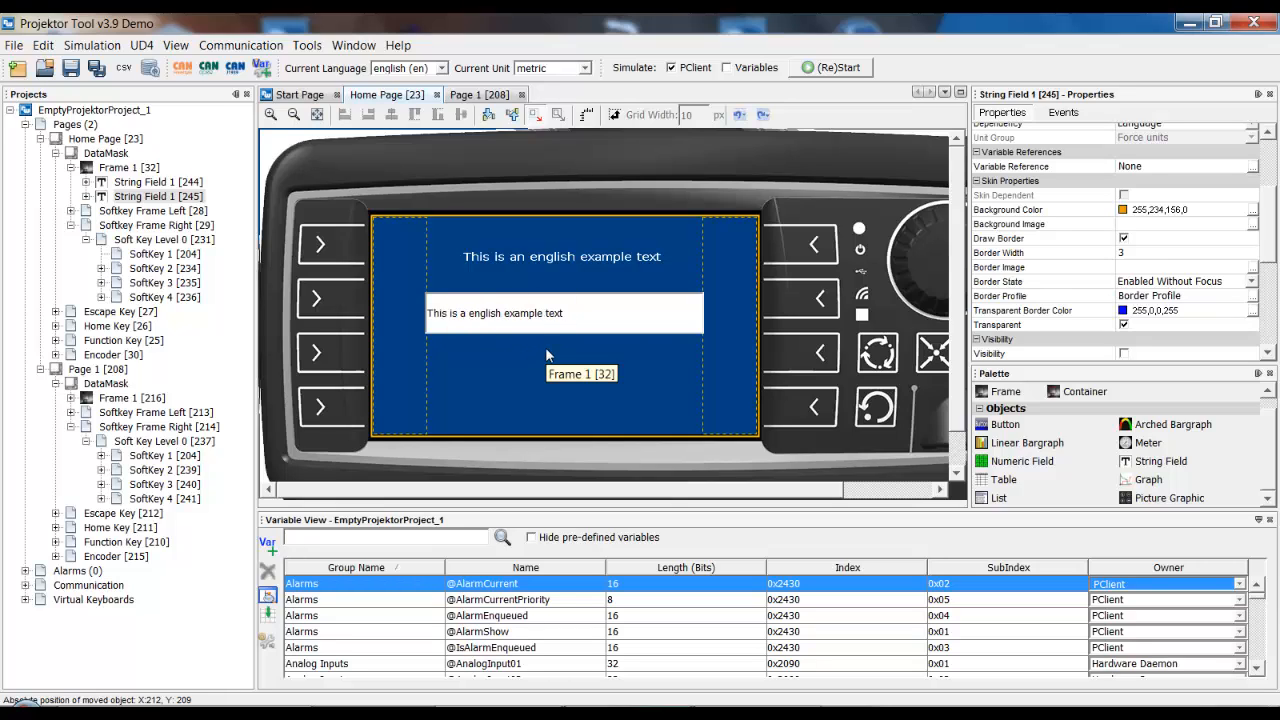
pyautogui.write('second')
pyautogui.press('Return')
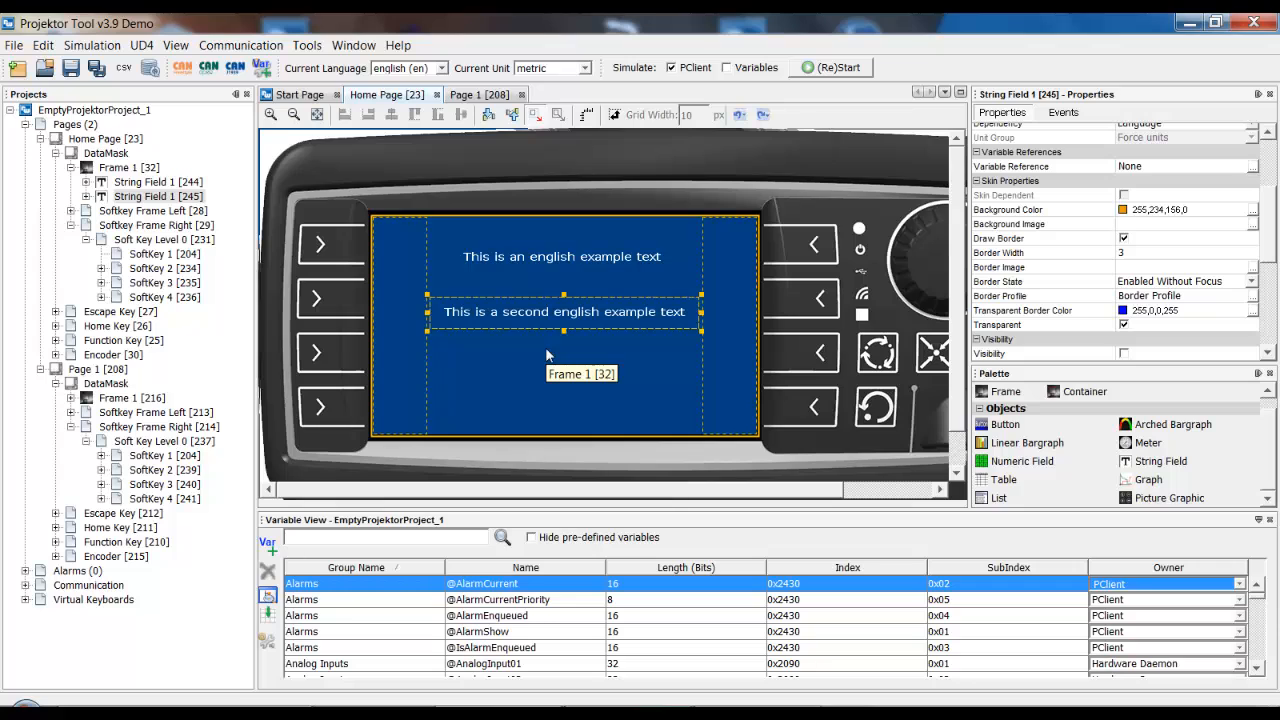
# Set the german (de) Preview Value of the lower string field to "String Field" and accept the dependent settings.
pyautogui.scroll(-5, 1068, 290)
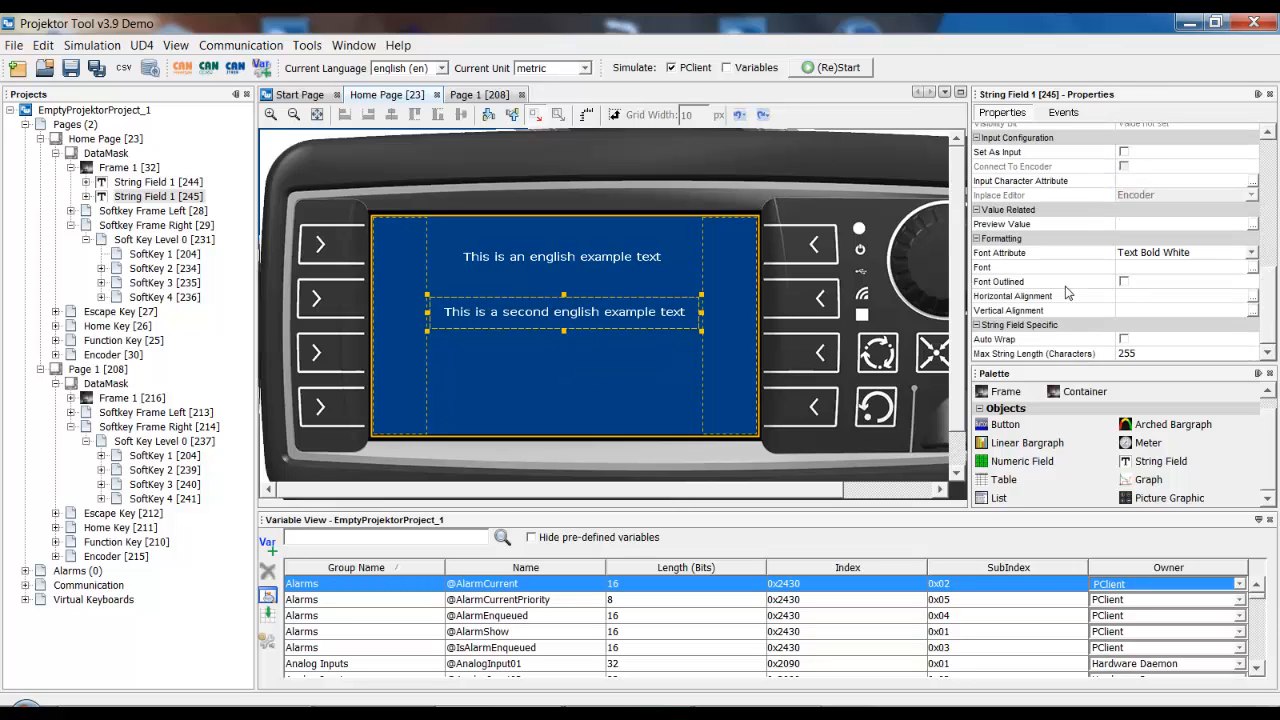
pyautogui.click(1251, 224)
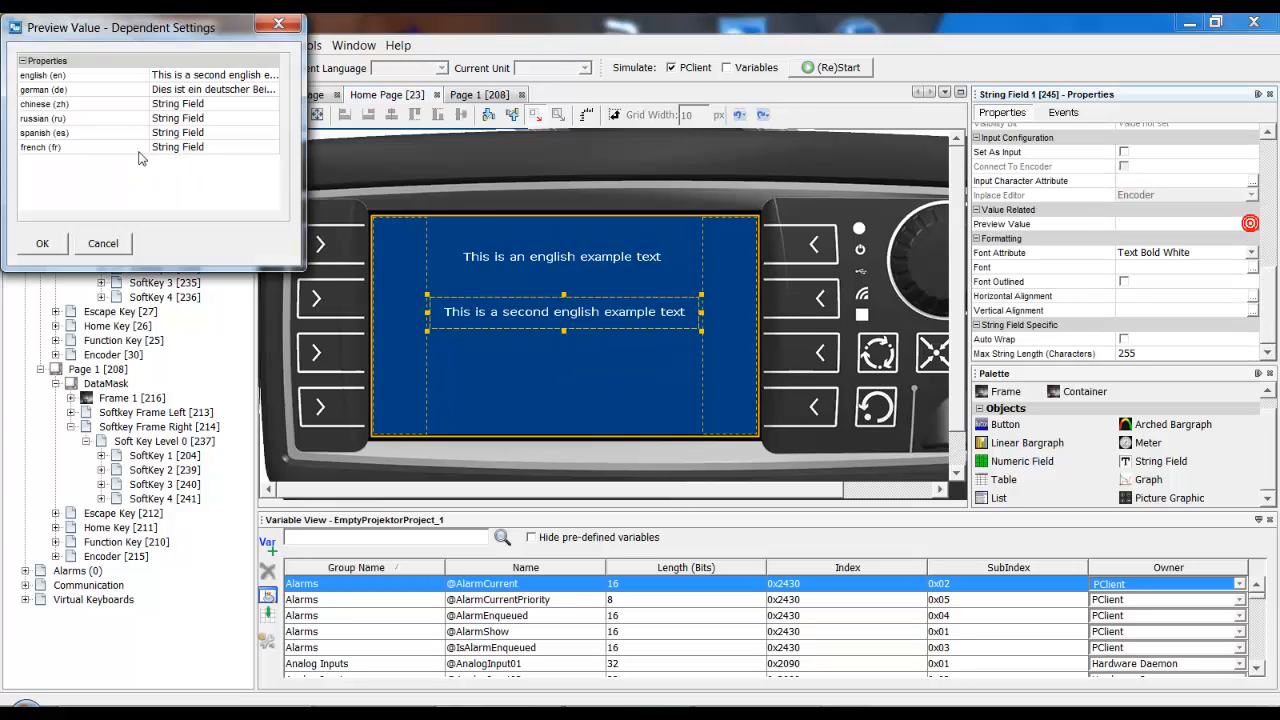
pyautogui.click(198, 89)
pyautogui.press('BackSpace')
pyautogui.press('Escape')
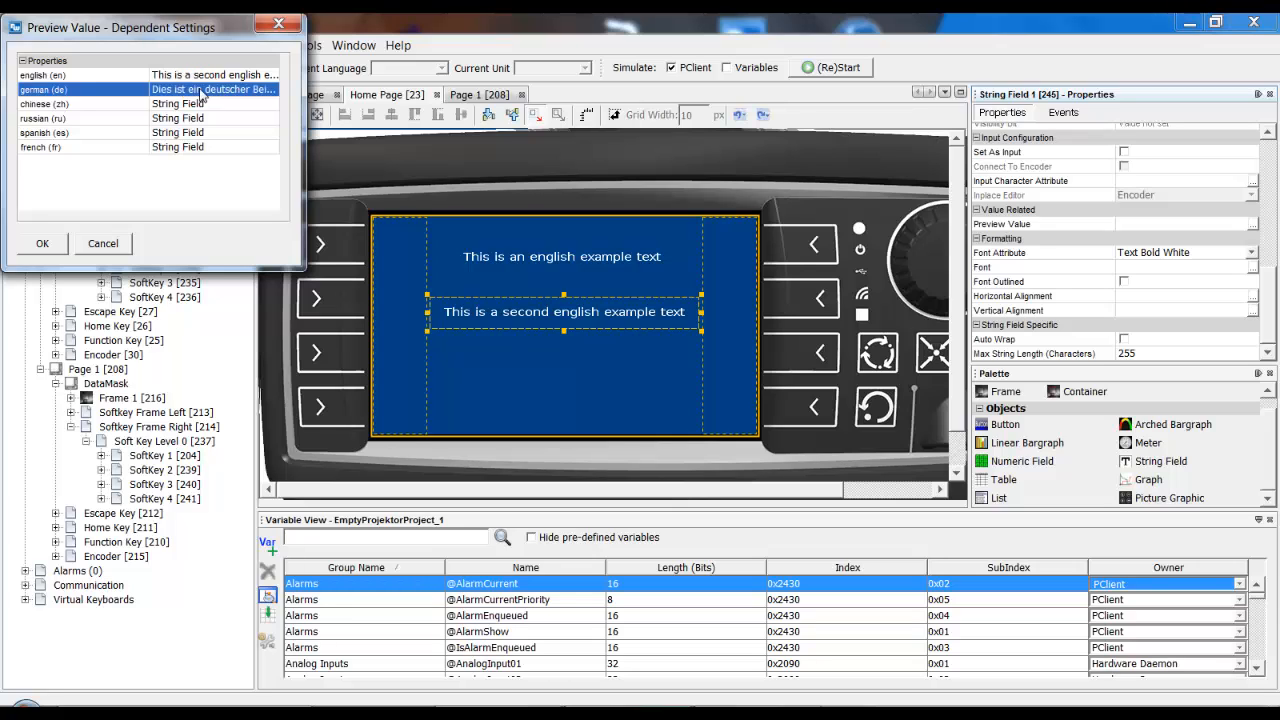
pyautogui.click(200, 93)
pyautogui.write('St')
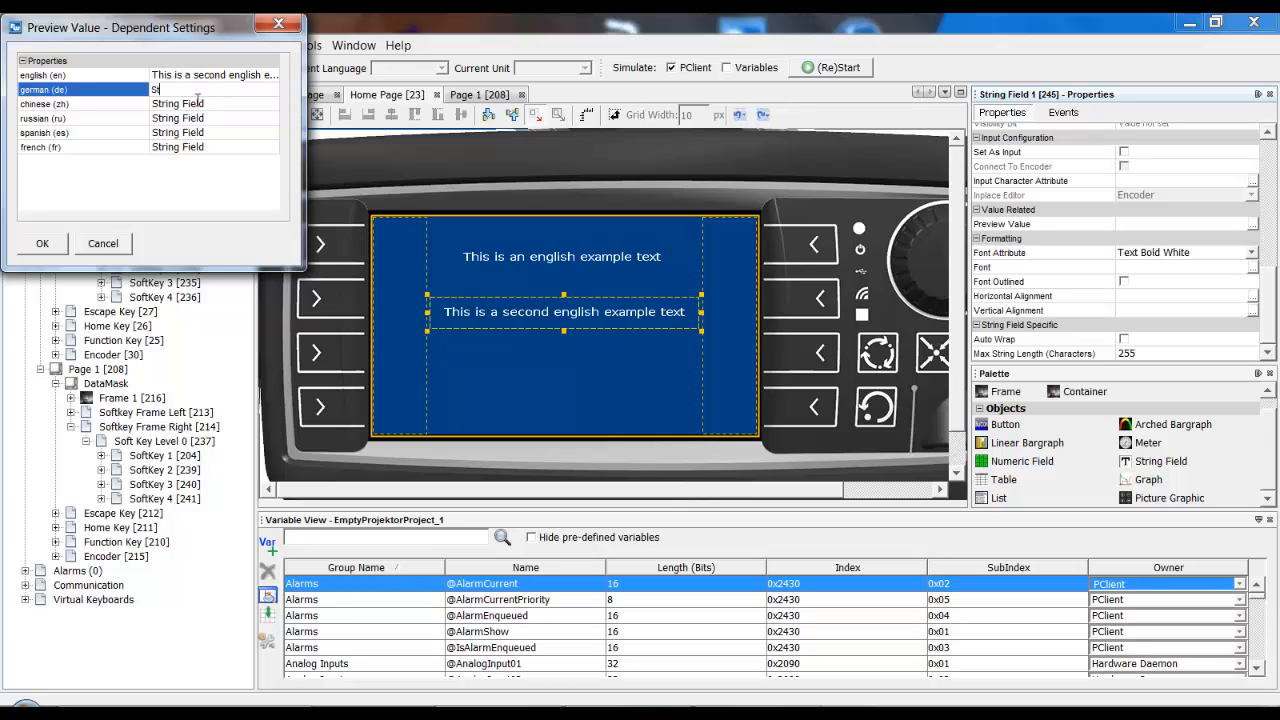
pyautogui.write('ring Field')
pyautogui.press('Return')
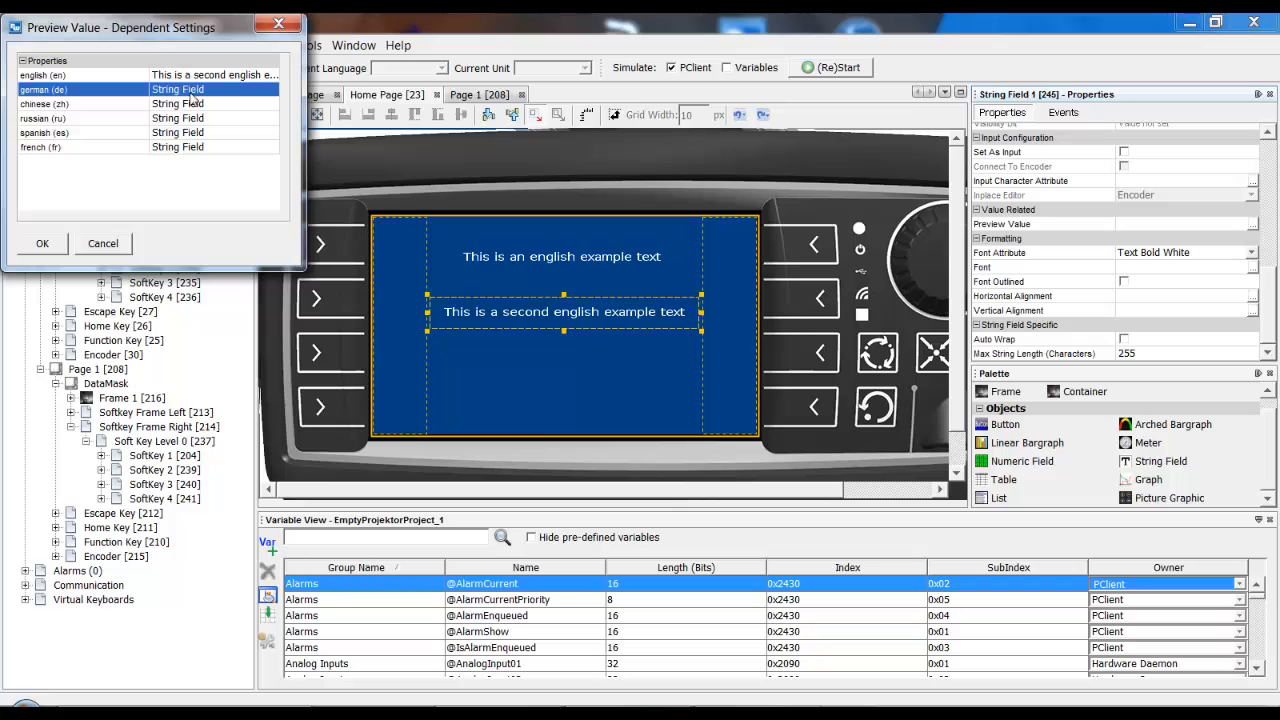
pyautogui.click(38, 244)
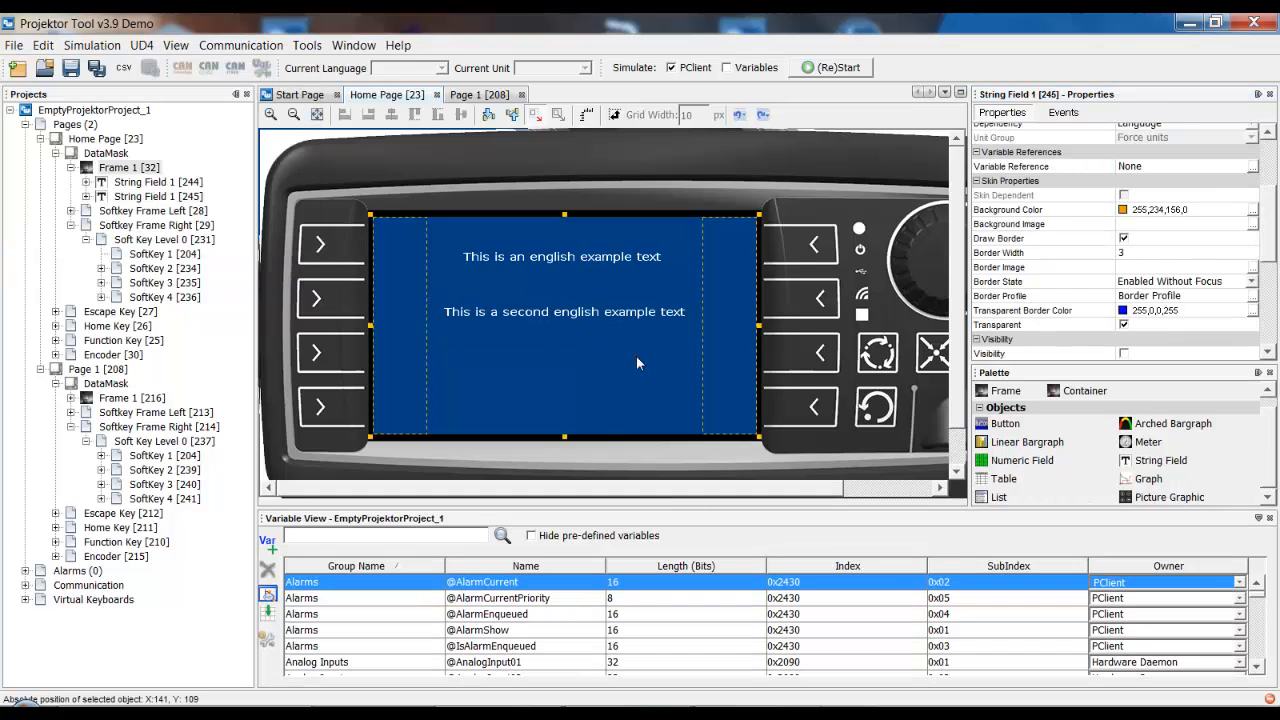
# Switch the current language to german (de) to check both string fields, and return to english (en).
pyautogui.click(396, 72)
pyautogui.click(398, 97)
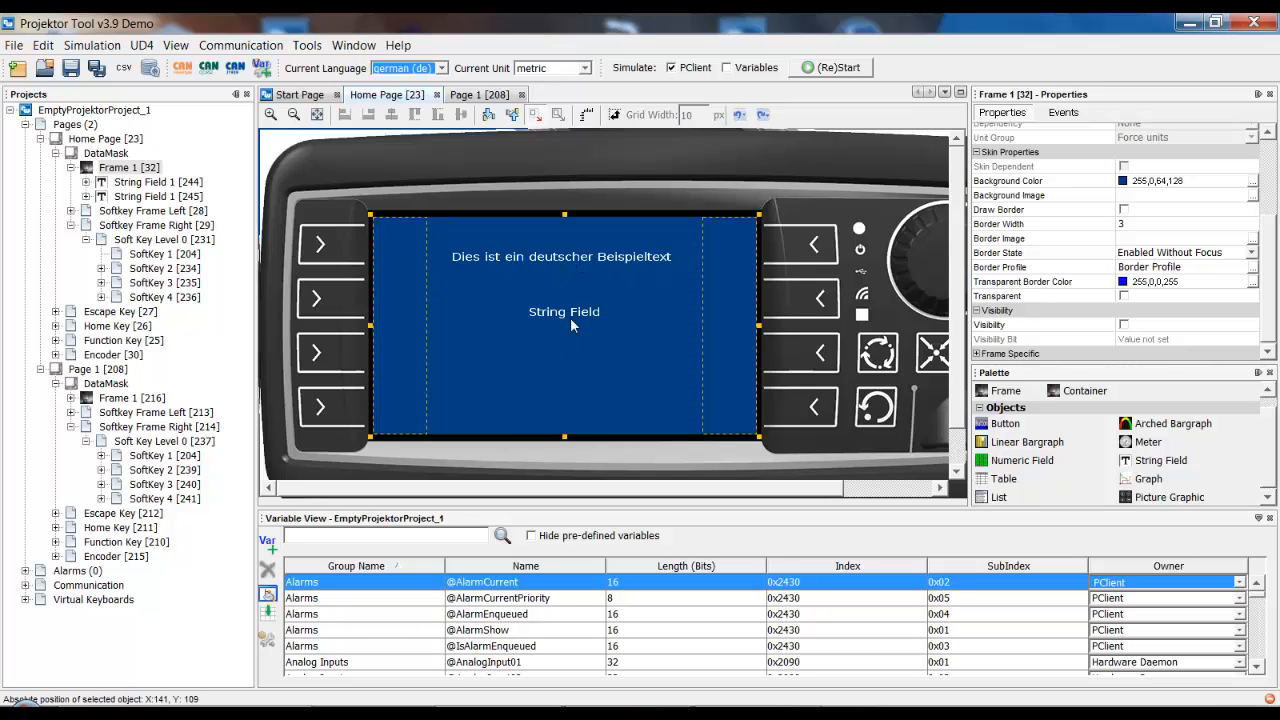
pyautogui.click(418, 70)
pyautogui.click(398, 85)
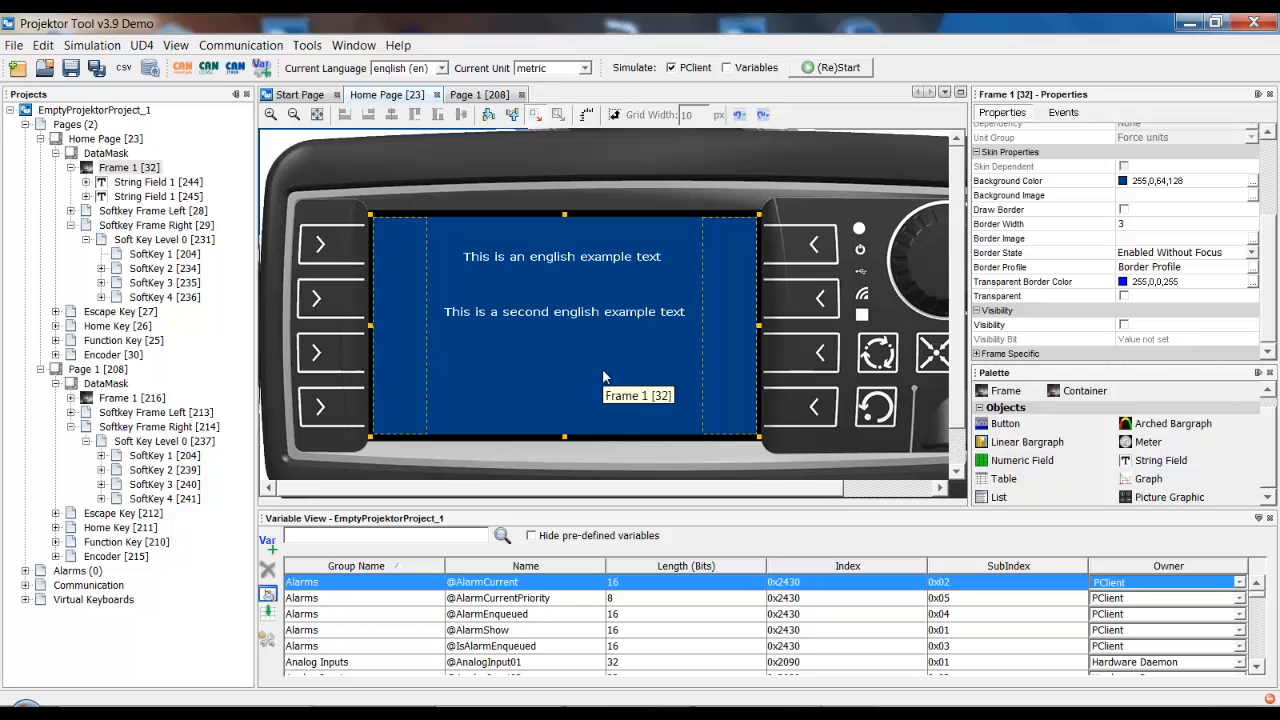
# Open the language CSV import/export settings and set the export's target language to german (de).
pyautogui.click(124, 69)
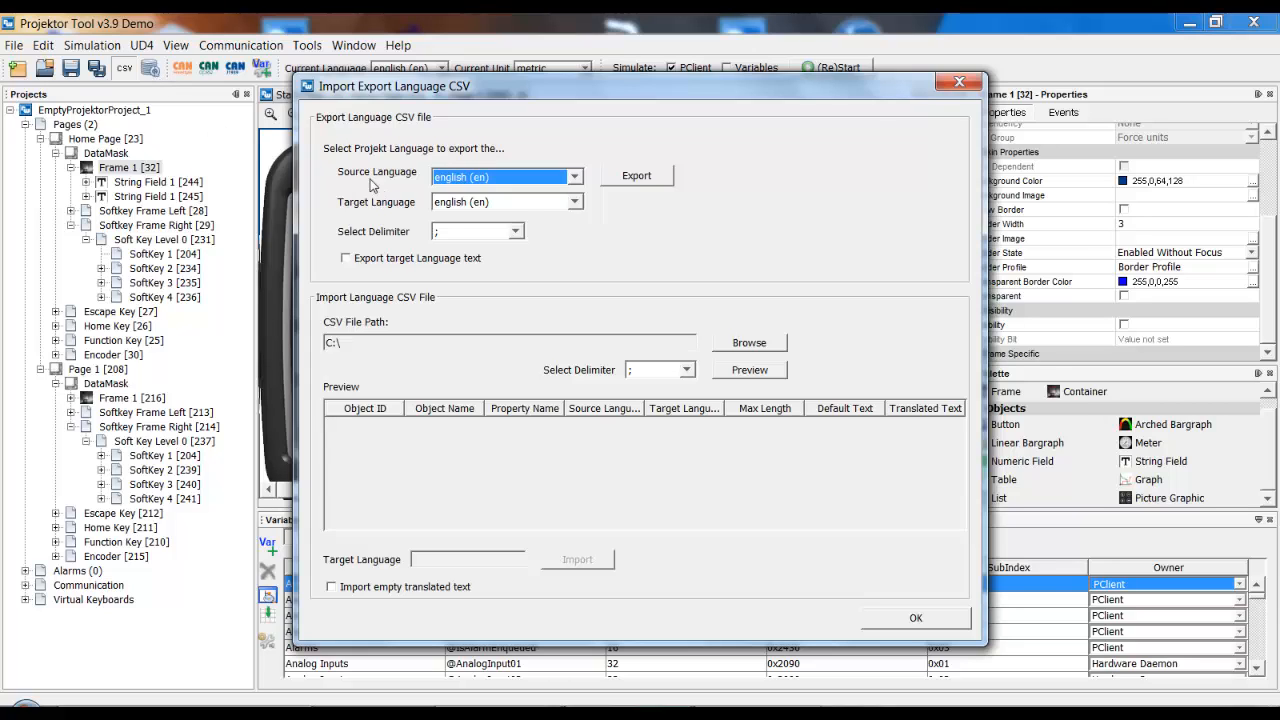
pyautogui.click(498, 205)
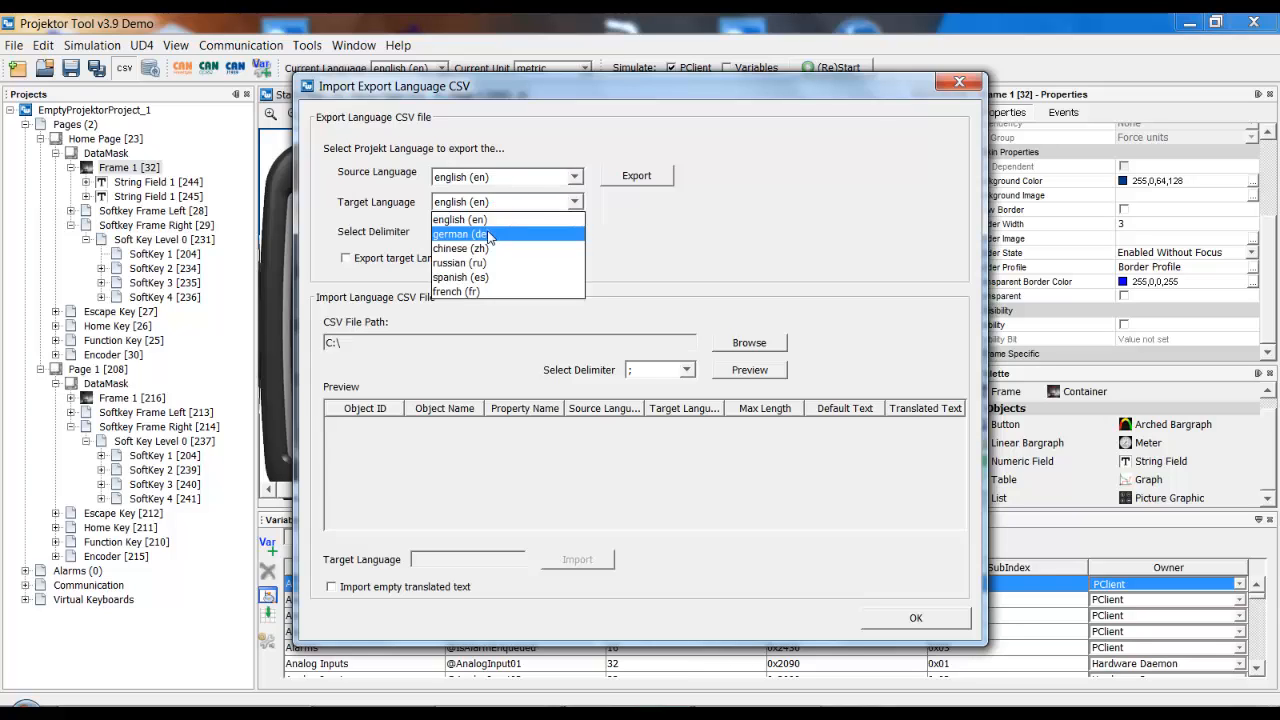
pyautogui.click(490, 238)
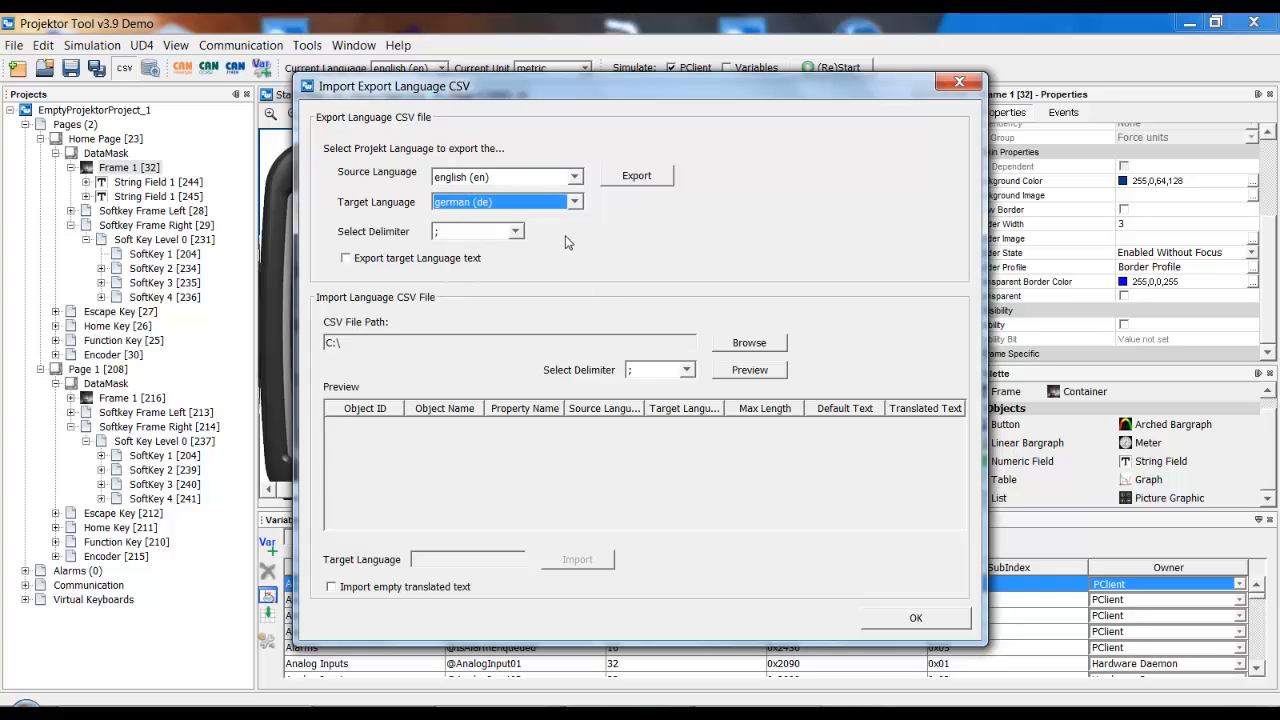
# Export the language CSV file to the user's Documents folder under the name example_translation_german.
pyautogui.click(651, 180)
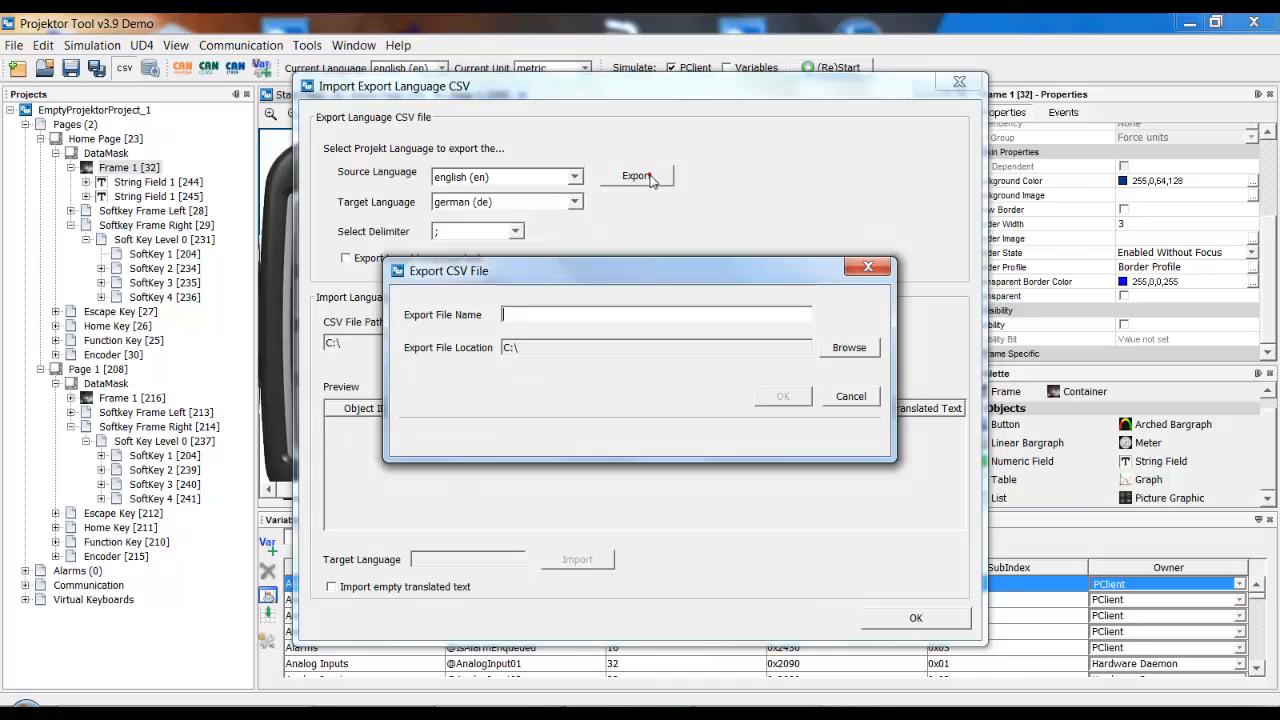
pyautogui.click(875, 352)
pyautogui.click(400, 386)
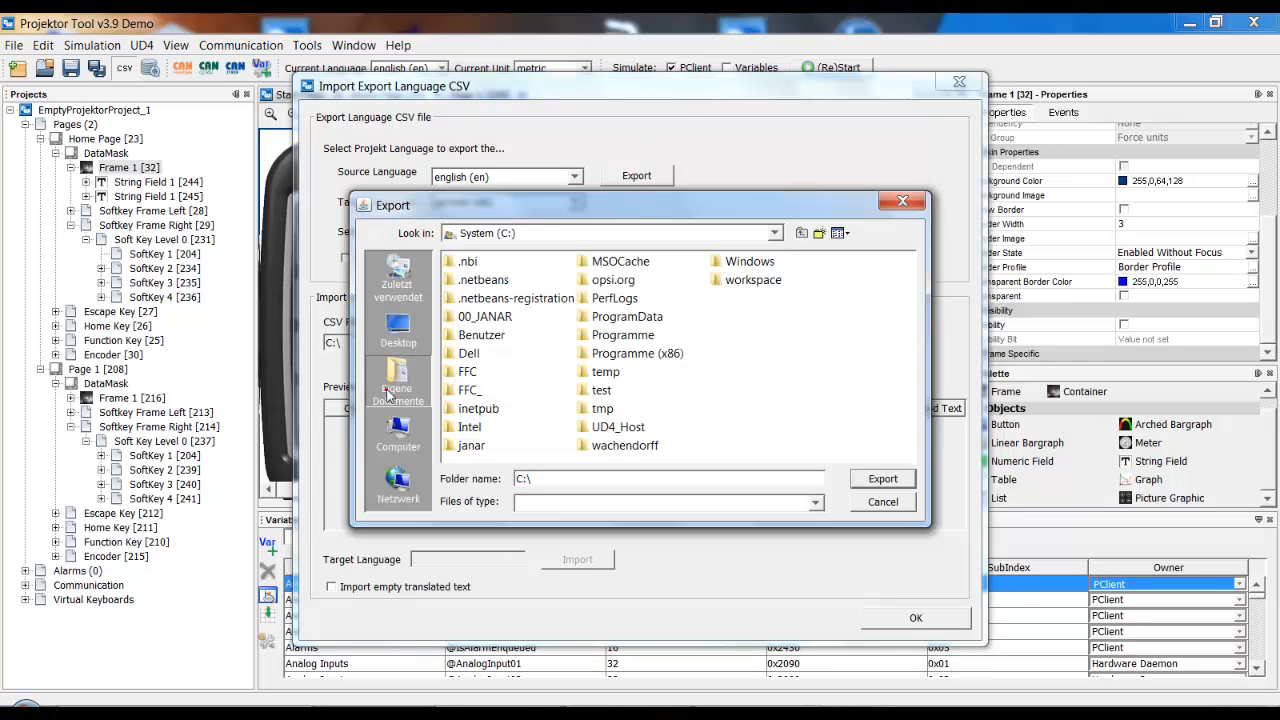
pyautogui.click(883, 481)
pyautogui.click(557, 318)
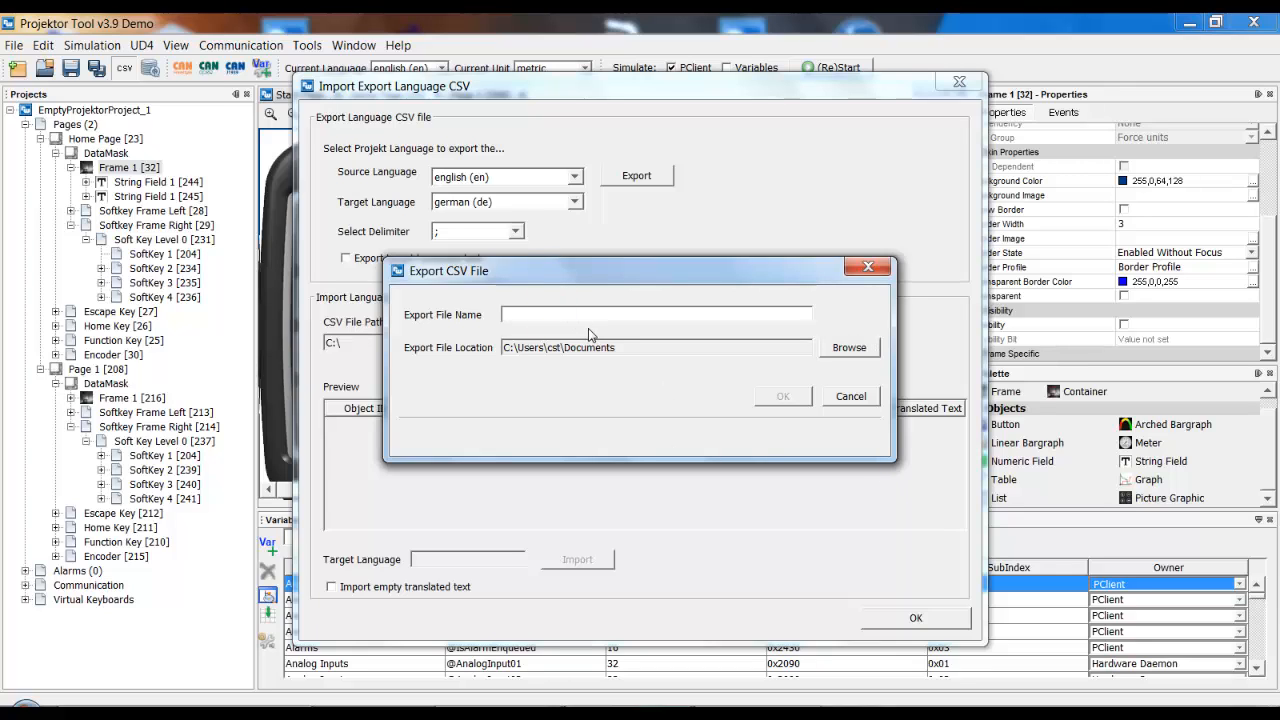
pyautogui.write('example_translation_german')
pyautogui.click(778, 395)
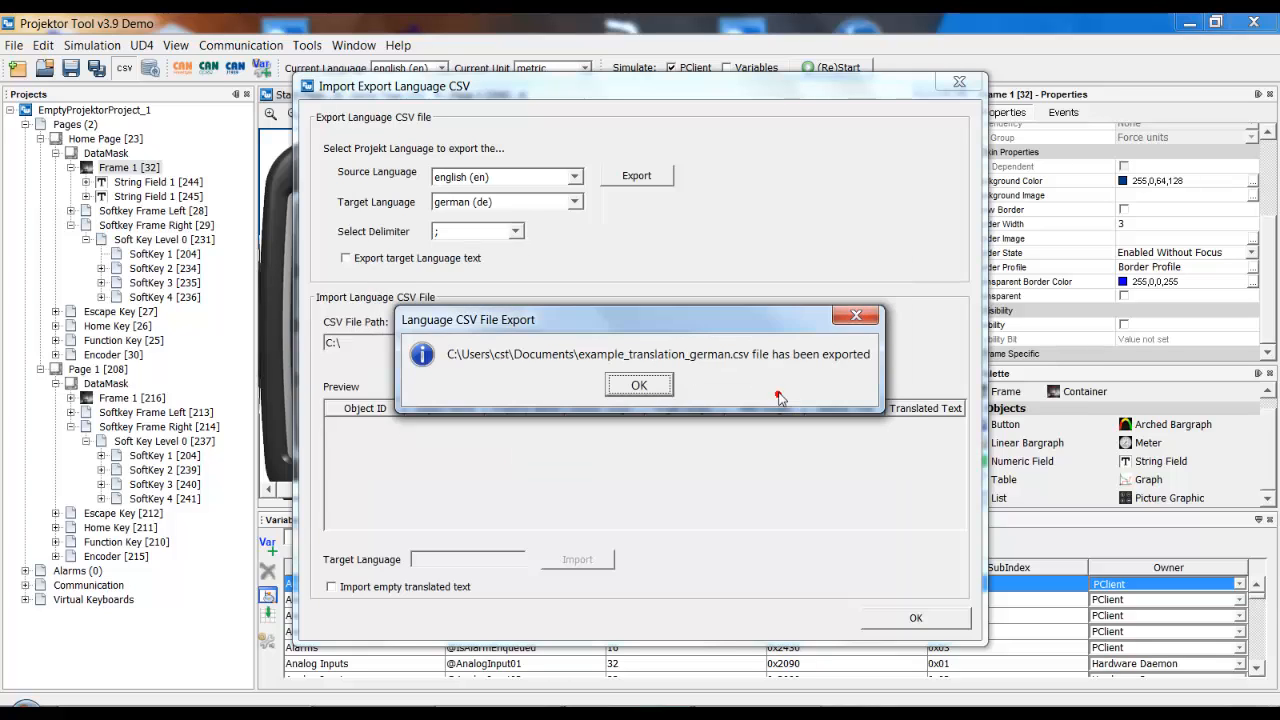
pyautogui.click(650, 384)
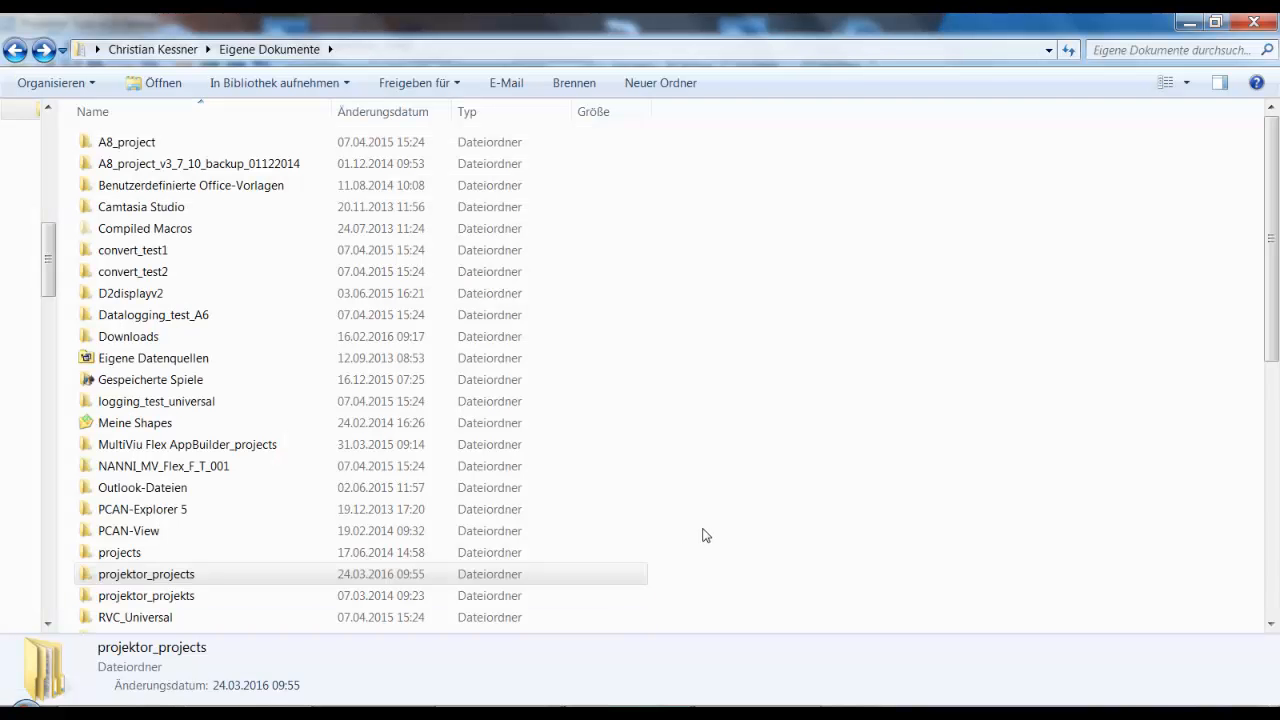
# Open example_translation_german.csv from the Documents folder in Excel.
pyautogui.scroll(-8, 705, 532)
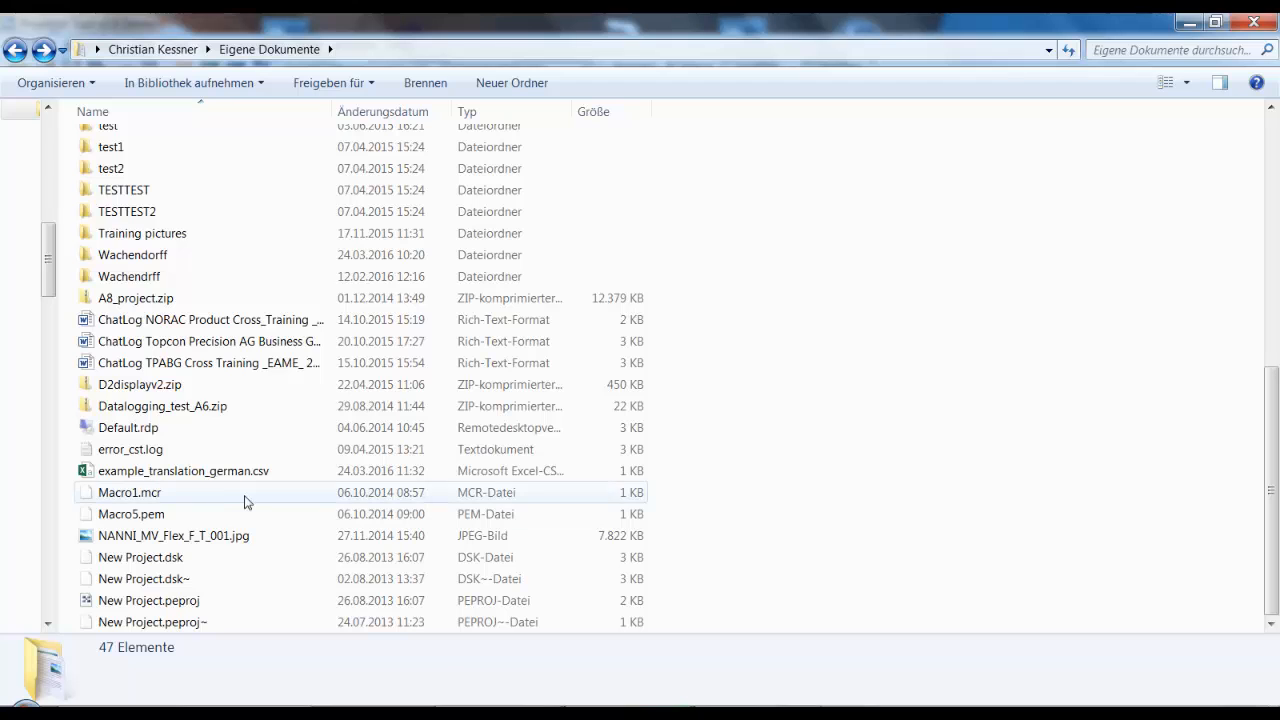
pyautogui.click(171, 477)
pyautogui.doubleClick(171, 473)
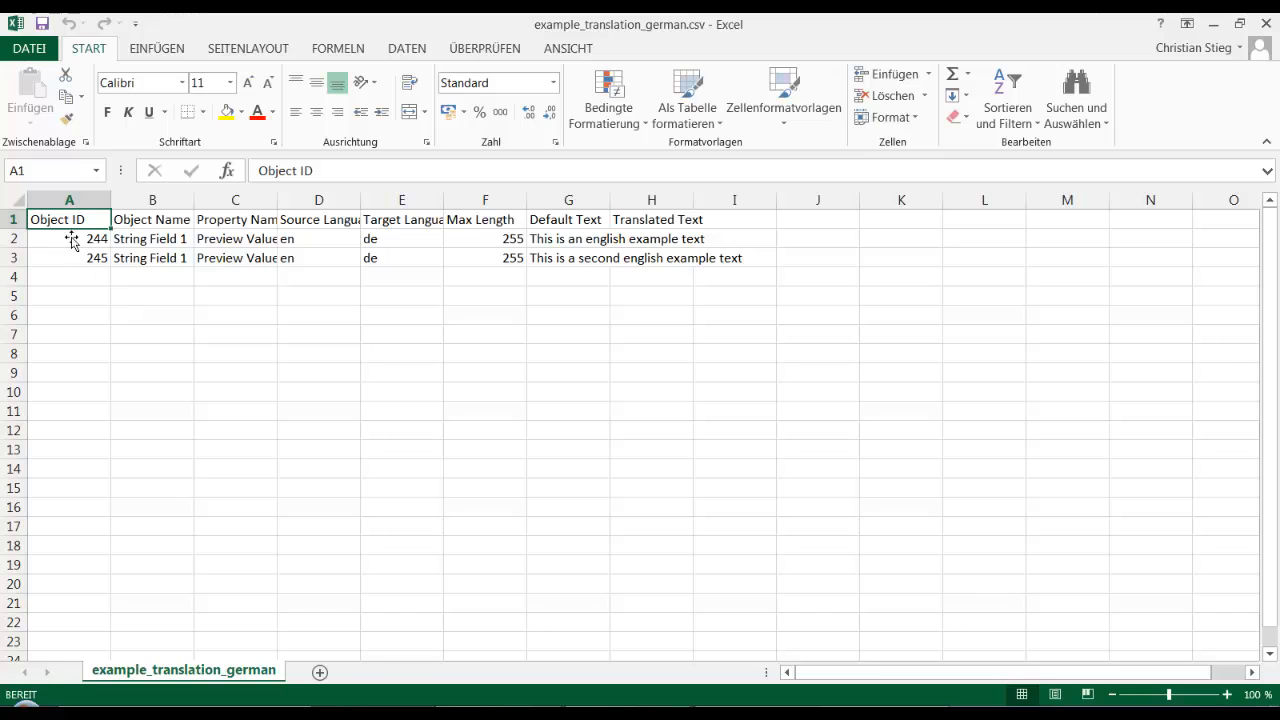
# Review the Object ID and Object Name entries, and widen columns C to F so their headings are fully readable.
pyautogui.moveTo(63, 224); pyautogui.dragTo(63, 257)
pyautogui.moveTo(129, 223); pyautogui.dragTo(147, 259)
pyautogui.moveTo(277, 200); pyautogui.dragTo(331, 200)
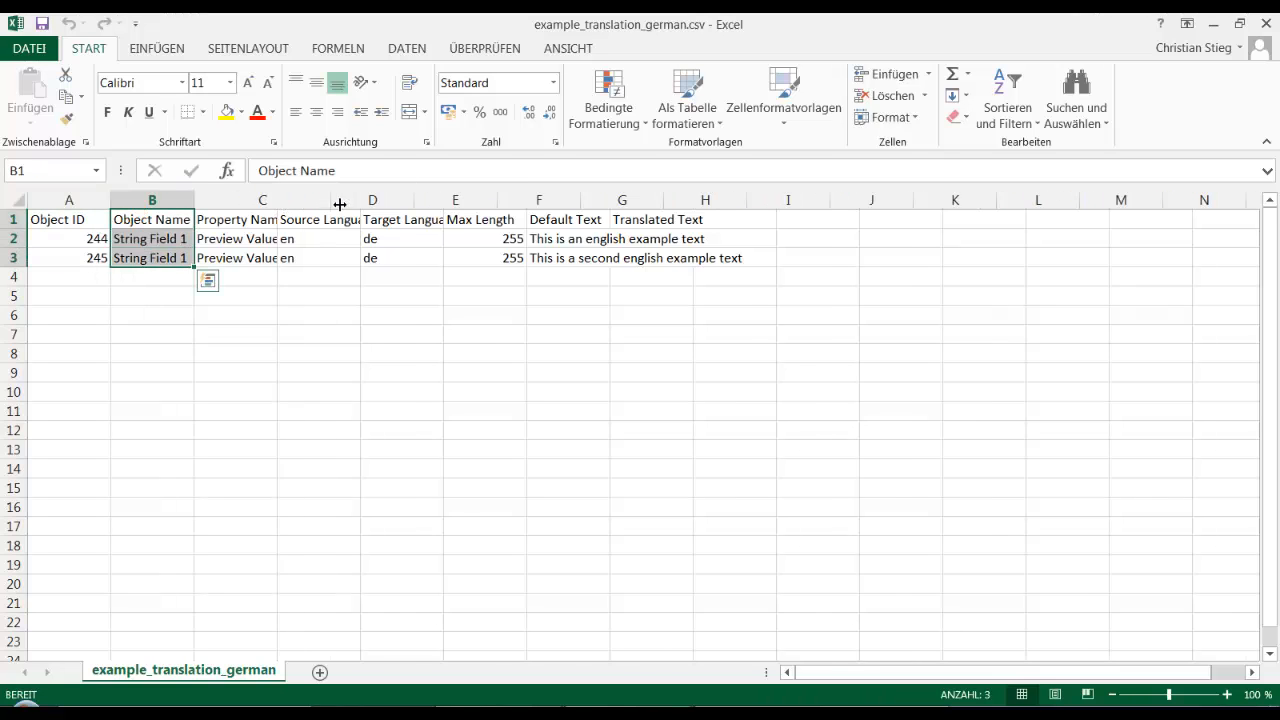
pyautogui.click(276, 250)
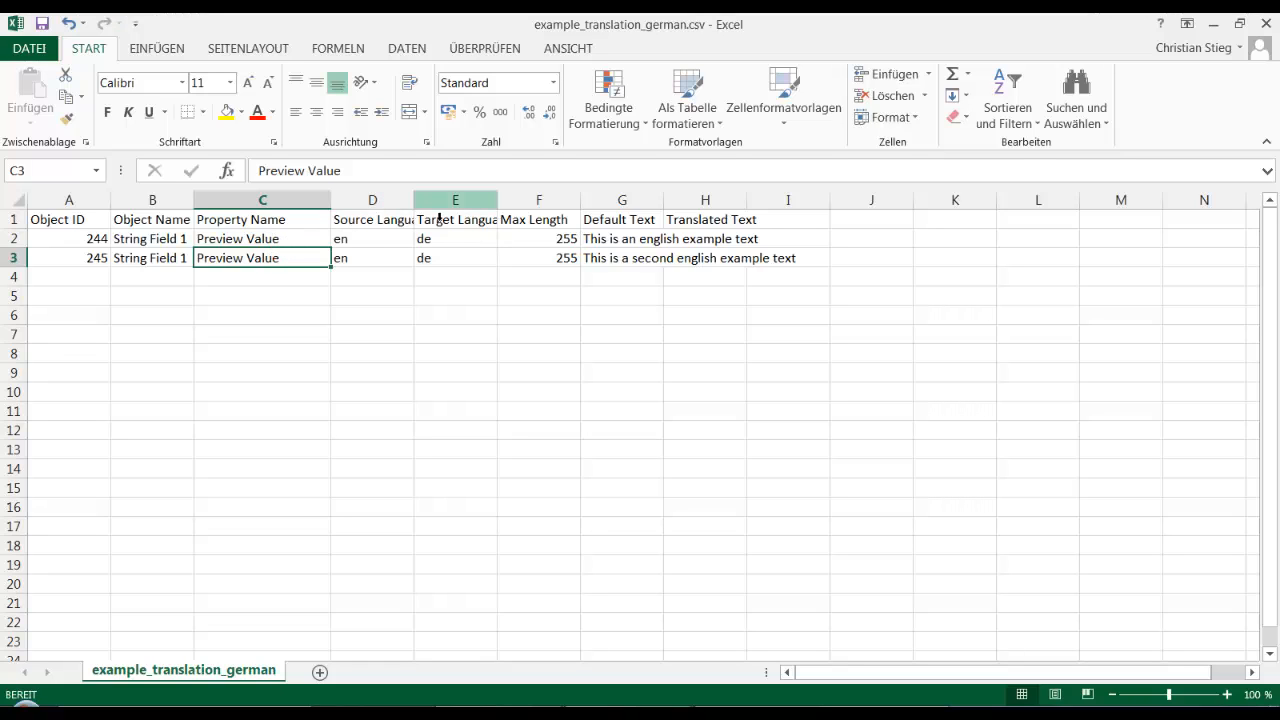
pyautogui.moveTo(415, 200); pyautogui.dragTo(452, 206)
pyautogui.moveTo(536, 206); pyautogui.dragTo(558, 206)
pyautogui.moveTo(641, 203); pyautogui.dragTo(614, 260)
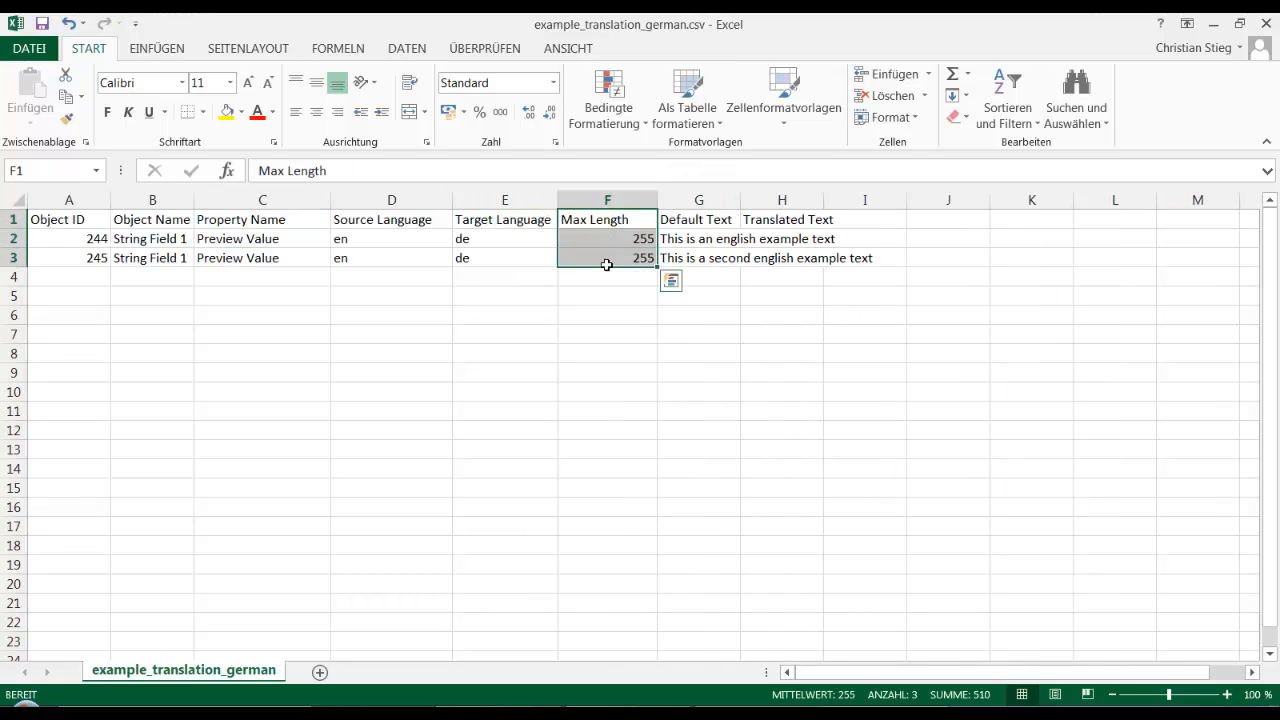
pyautogui.click(607, 296)
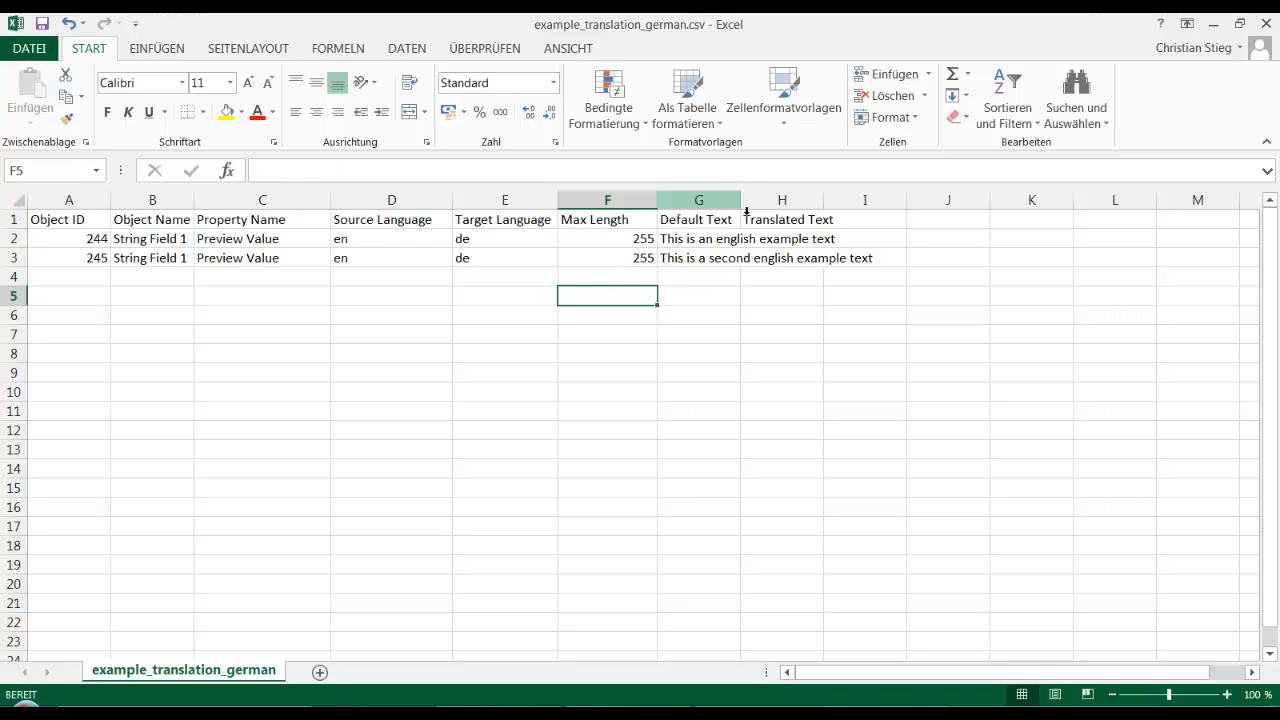
# Widen the Default Text and Translated Text columns to make room for full sentences.
pyautogui.moveTo(741, 203); pyautogui.dragTo(881, 203)
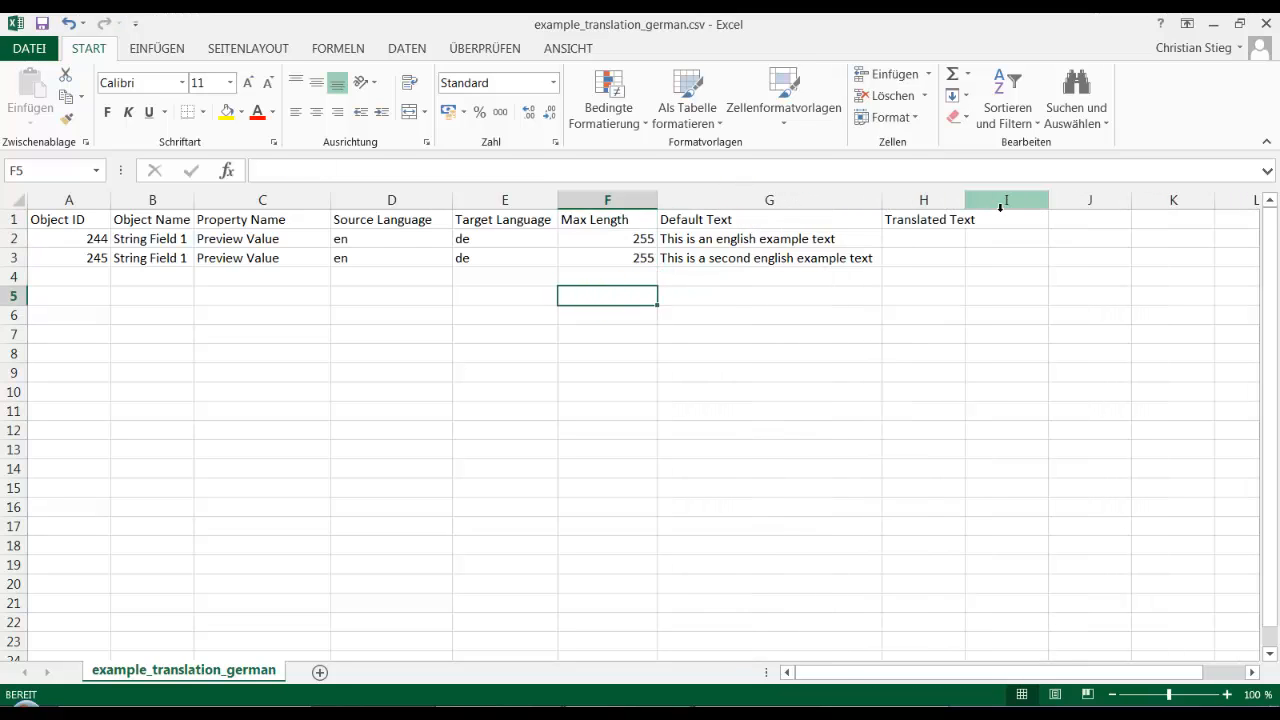
pyautogui.moveTo(973, 206); pyautogui.dragTo(1110, 206)
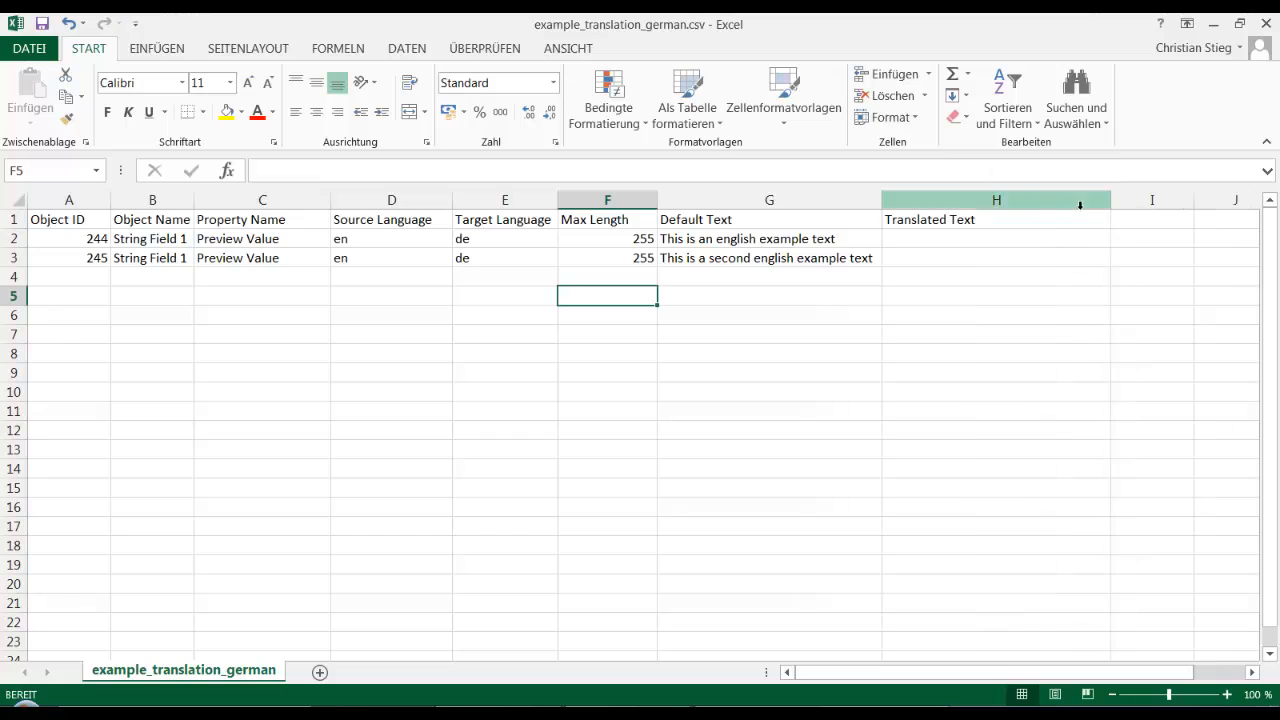
pyautogui.moveTo(888, 208); pyautogui.dragTo(905, 206)
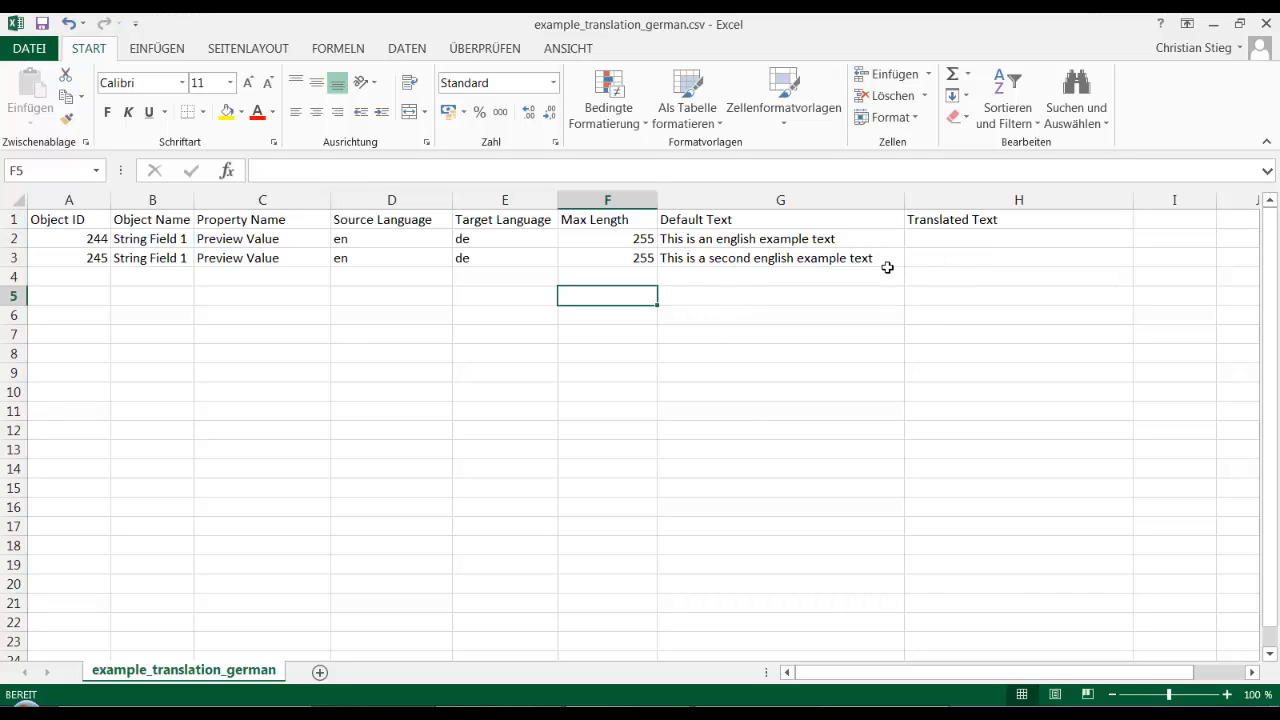
# Enter "Dies ist ein deutscher Beispieltext" as the translated text for object 244 in cell H2.
pyautogui.click(980, 244)
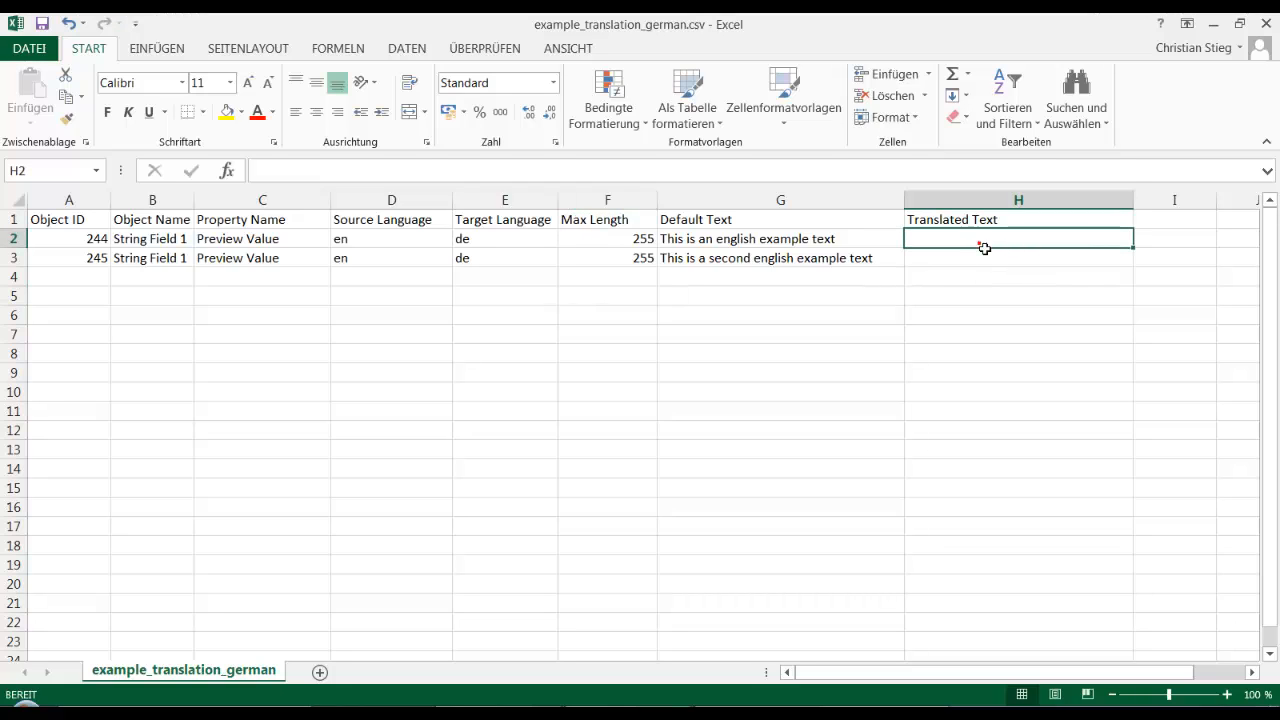
pyautogui.write('ies ie')
pyautogui.press('BackSpace')
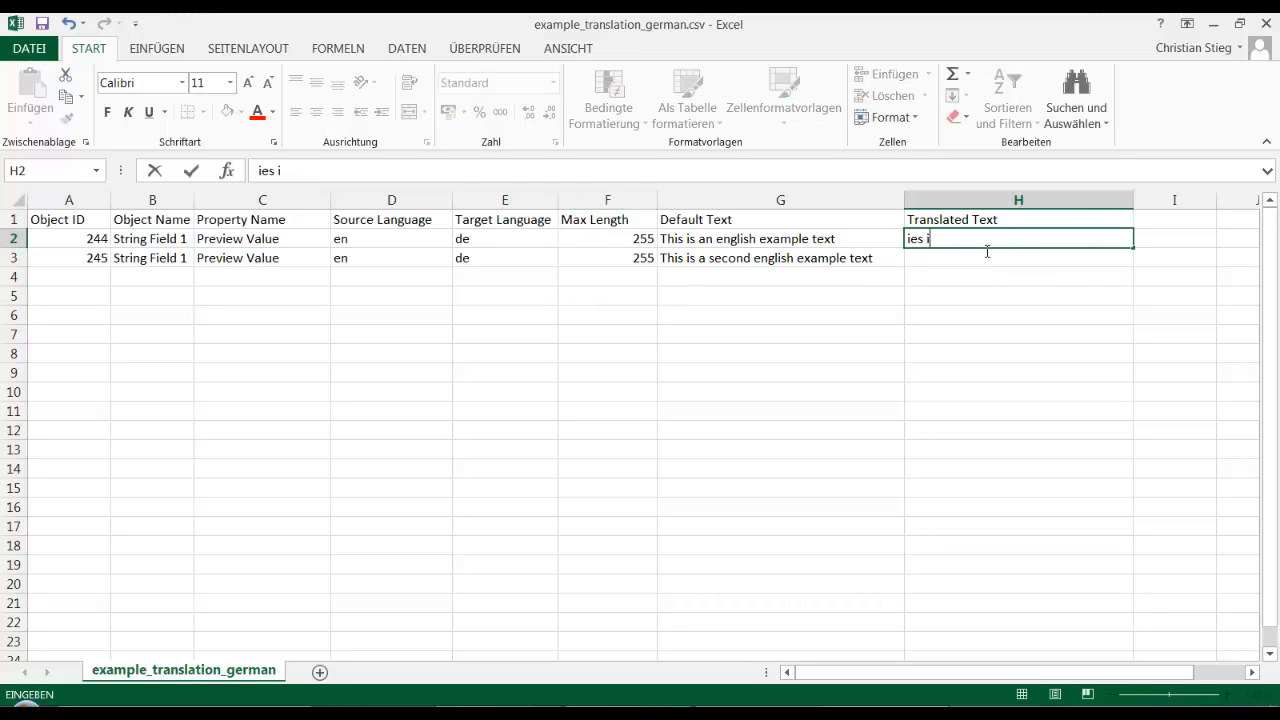
pyautogui.press('BackSpace')
pyautogui.press('BackSpace')
pyautogui.write('Dies ist ein deutsche')
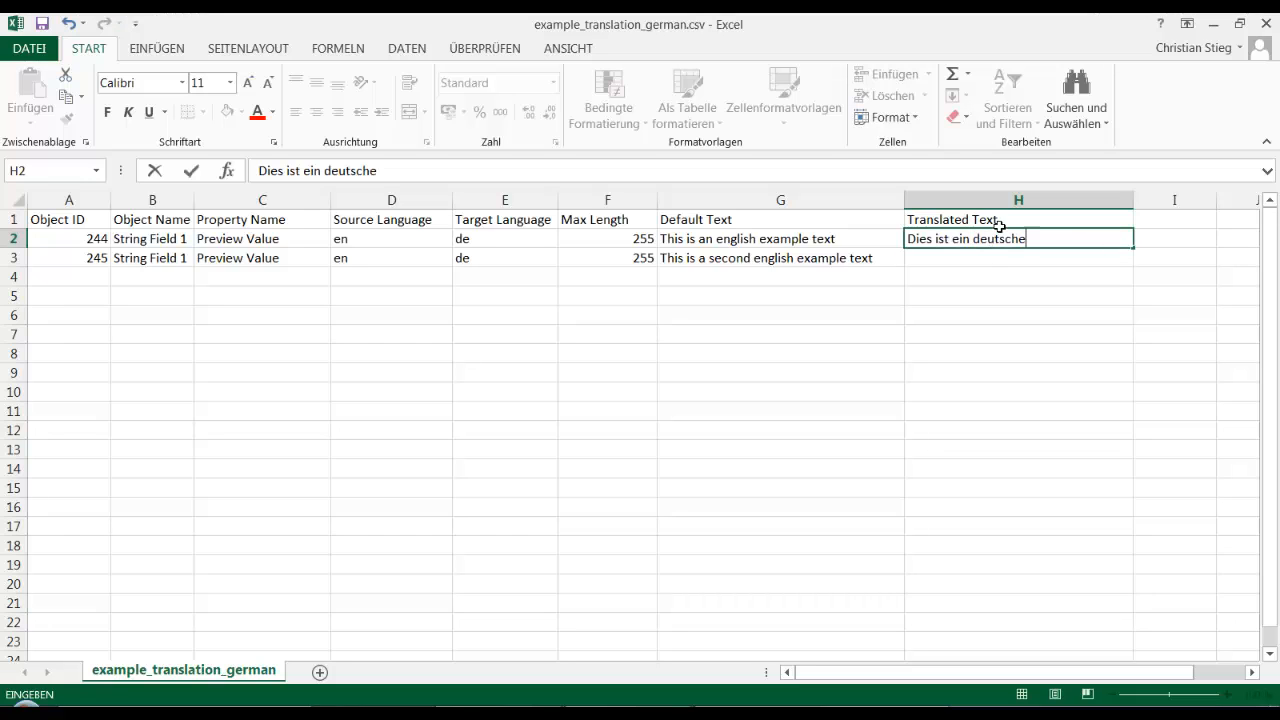
pyautogui.write('r Beispi')
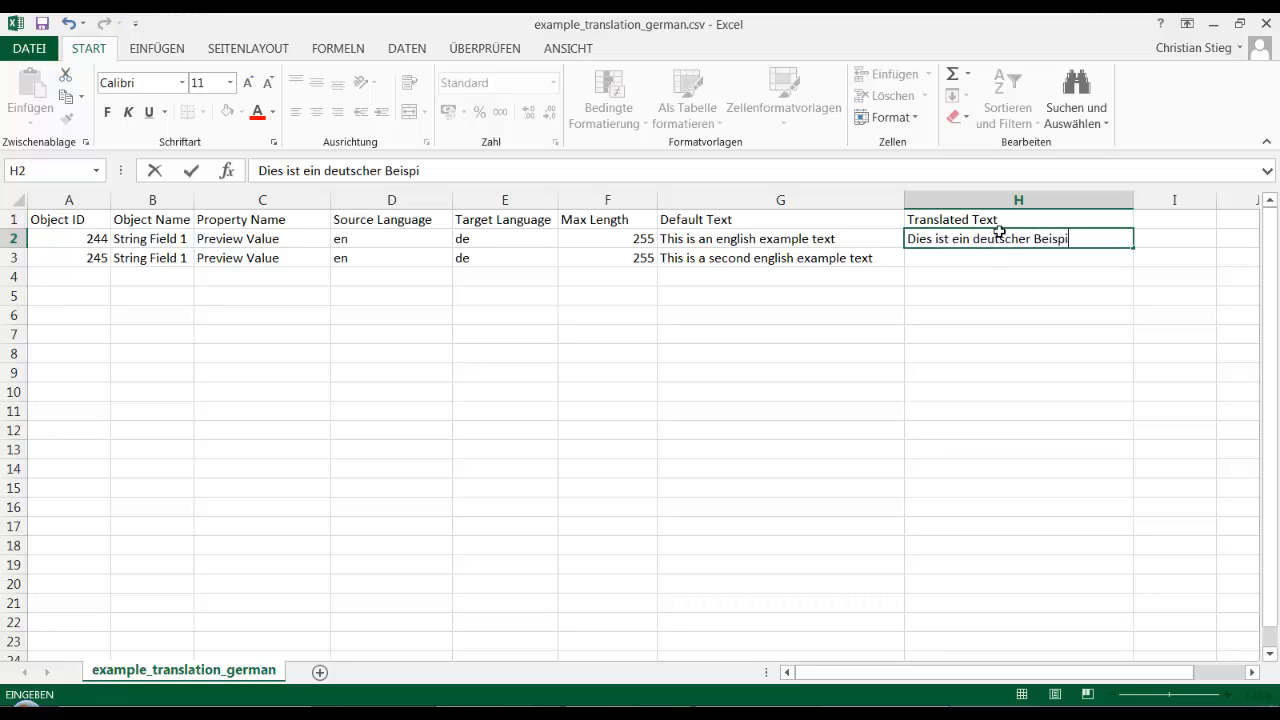
pyautogui.write('eltext')
pyautogui.press('Return')
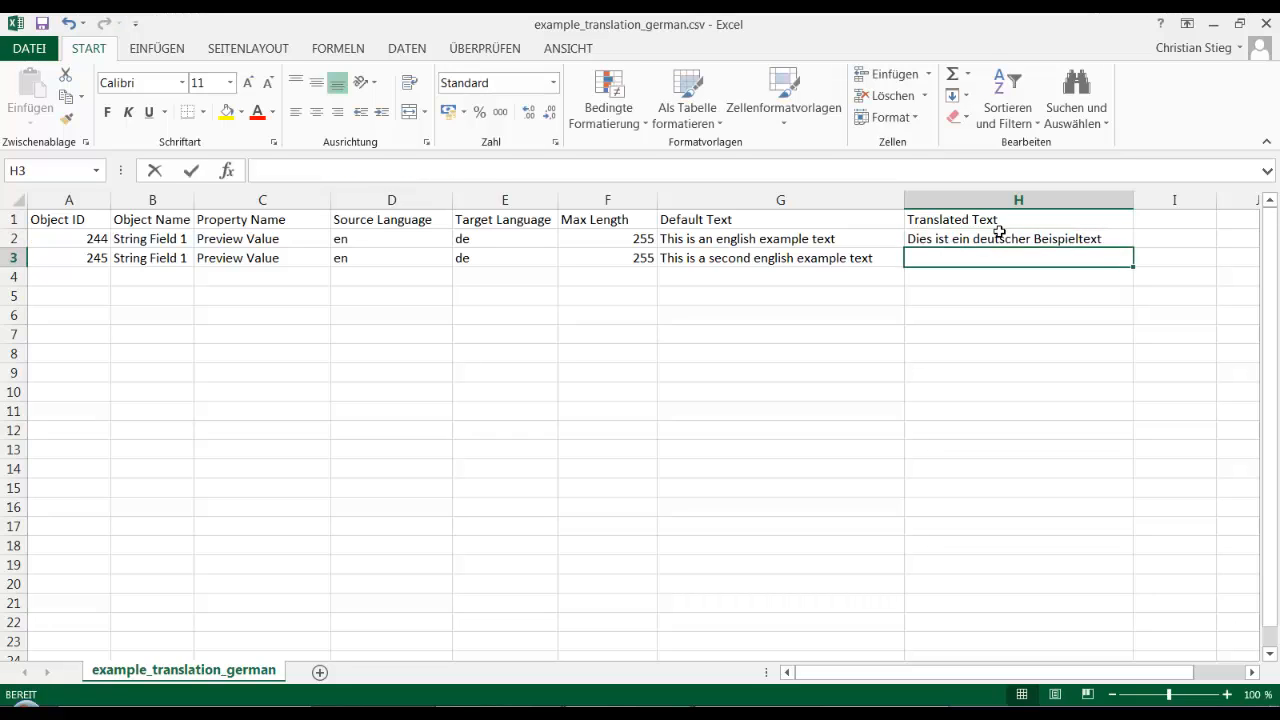
# Enter "Dies ist ein zweiter deutscher Beispieltext" as the translated text for object 245 in cell H3.
pyautogui.write('Dies ist ein zw')
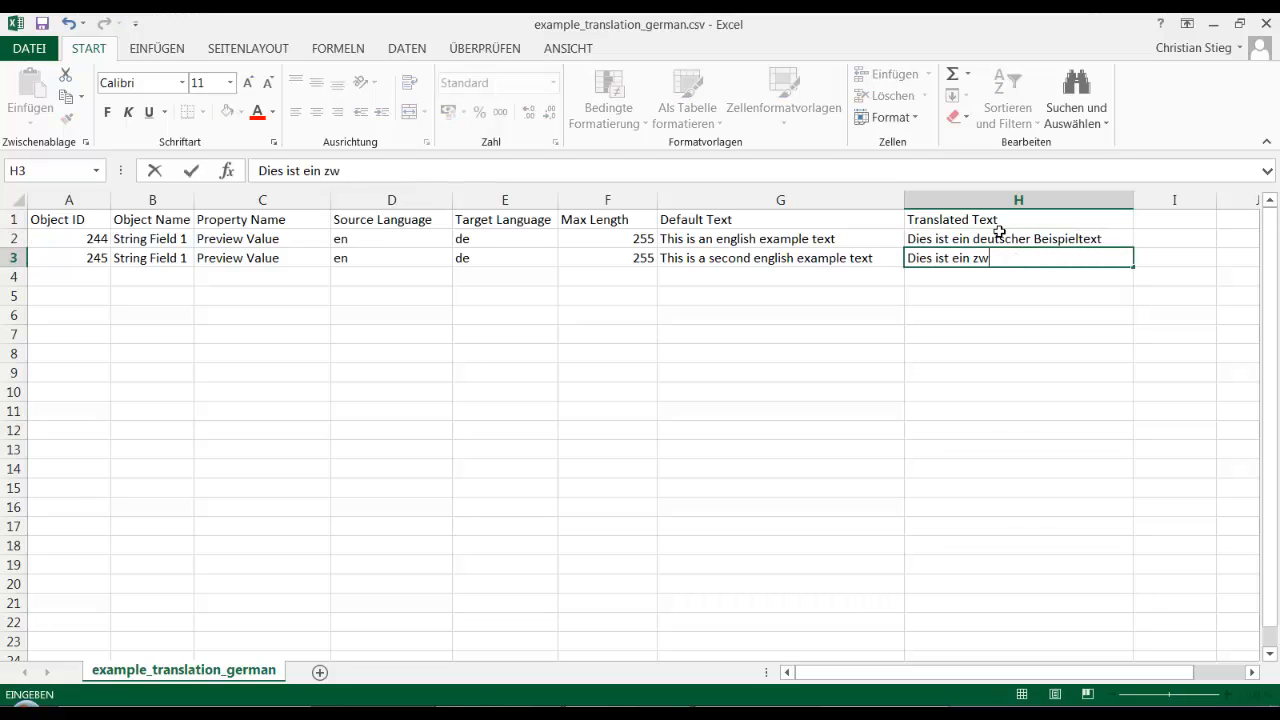
pyautogui.write('eiter deut')
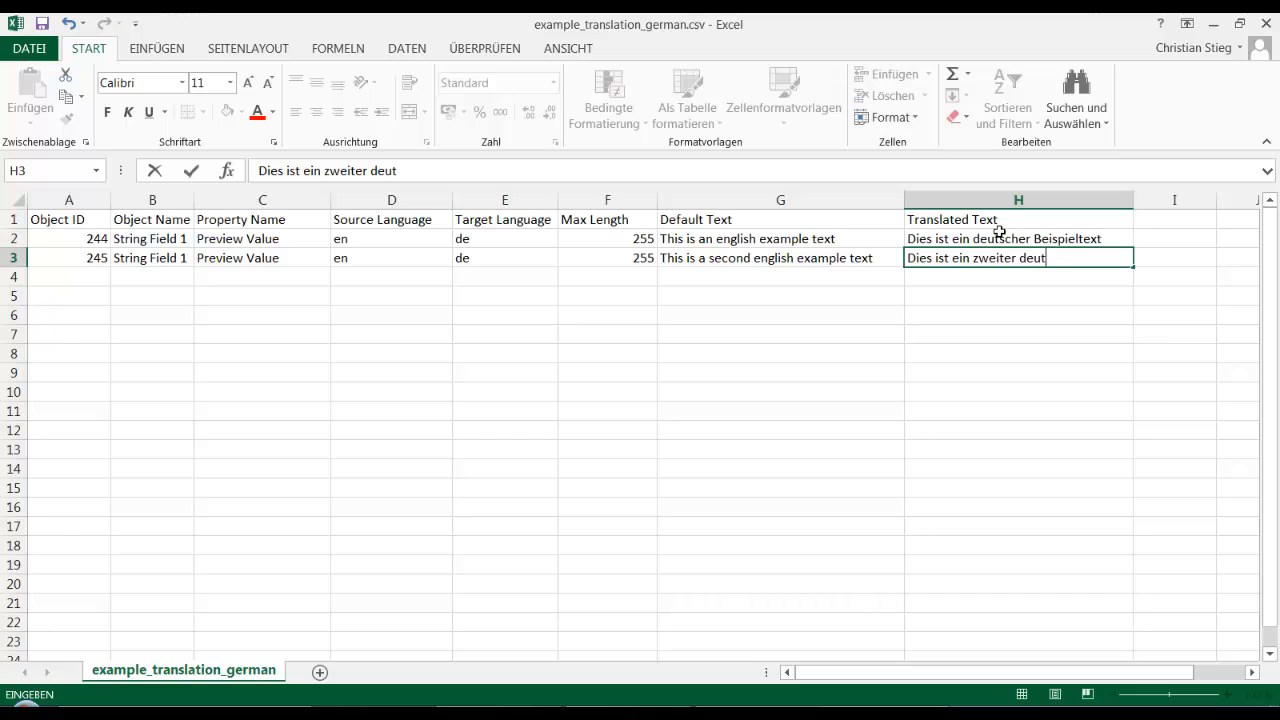
pyautogui.write('scher Beispi')
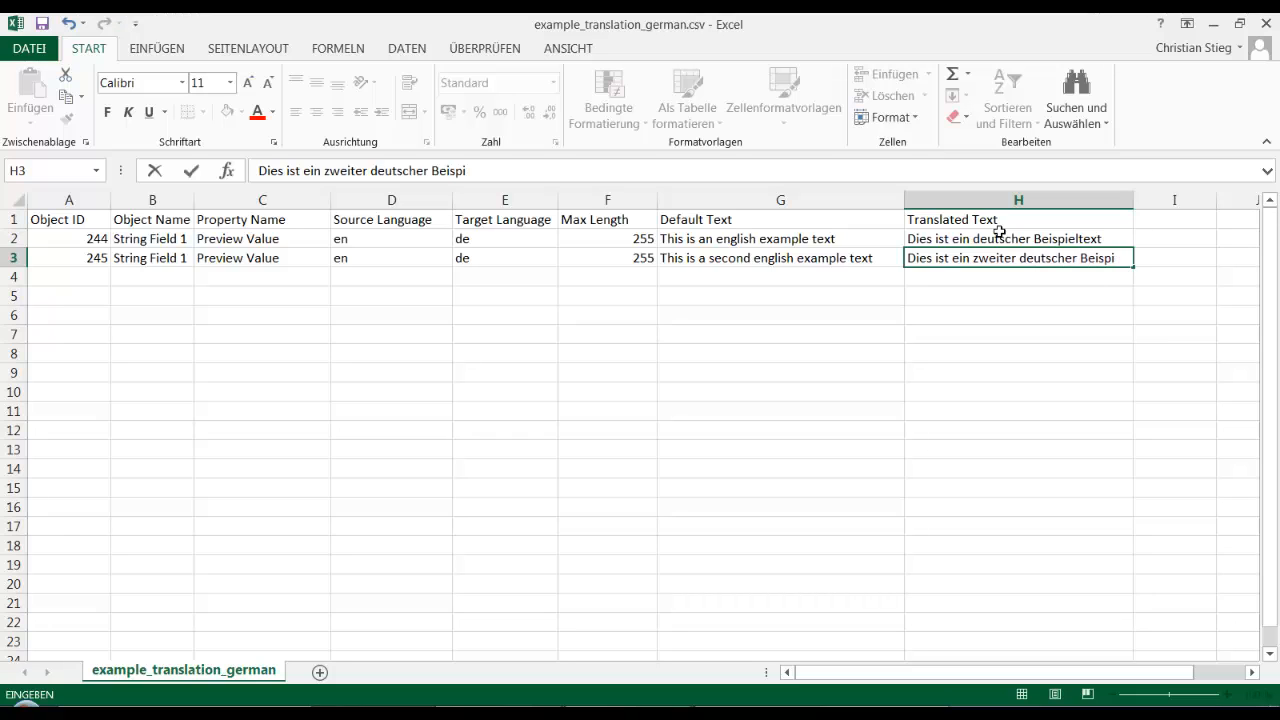
pyautogui.write('eltext')
pyautogui.press('Return')
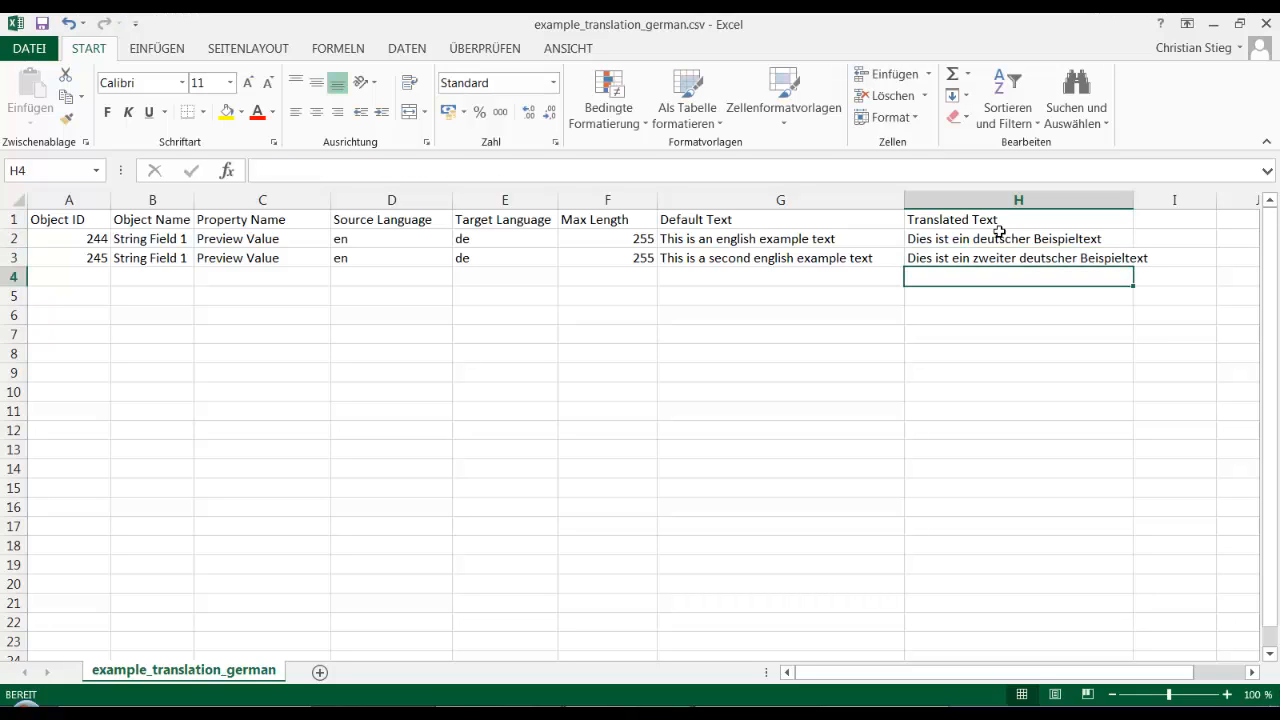
# Save example_translation_german.csv while keeping the CSV format, and close the workbook to return to the Documents folder.
pyautogui.hotkey('ctrl', 's')
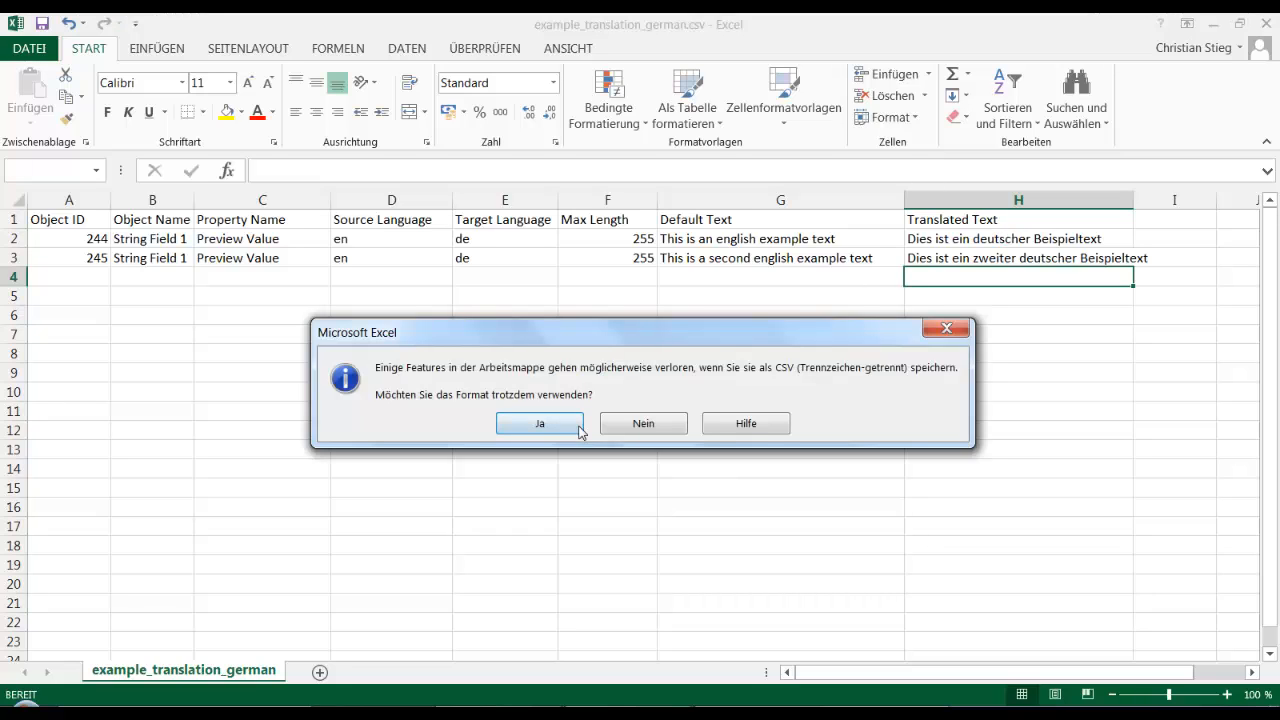
pyautogui.click(539, 428)
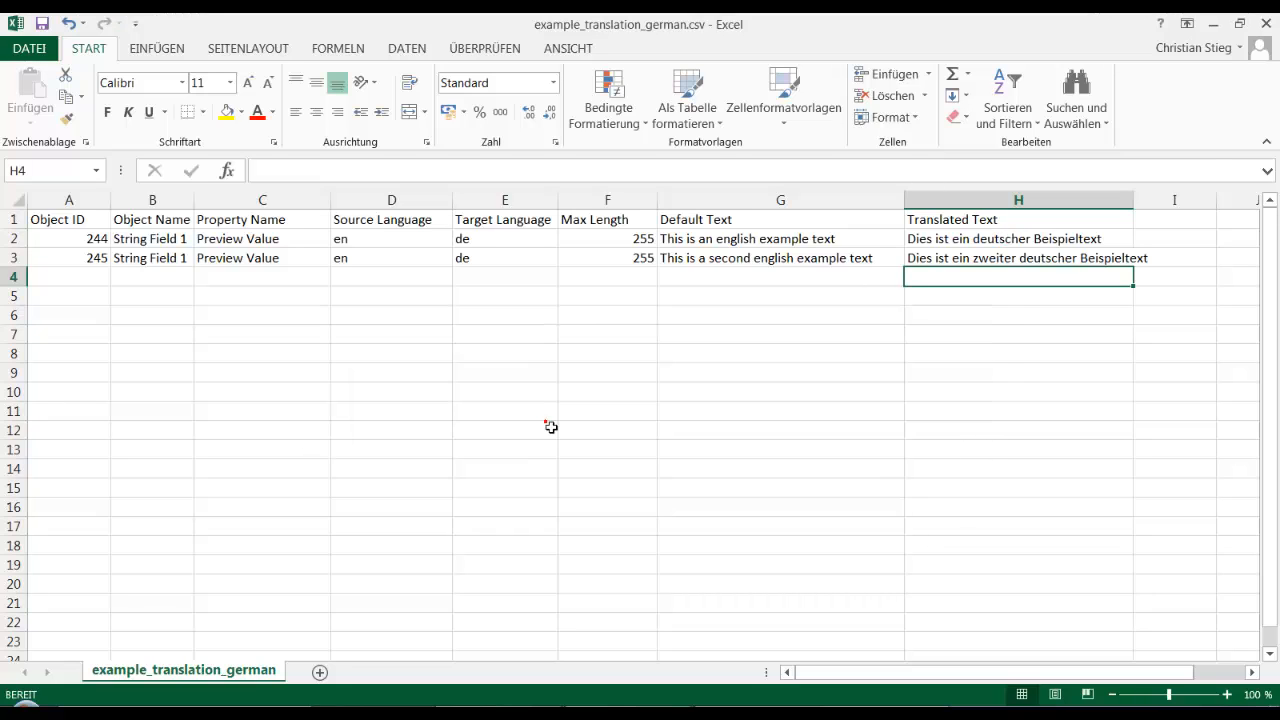
pyautogui.click(1258, 28)
pyautogui.click(638, 397)
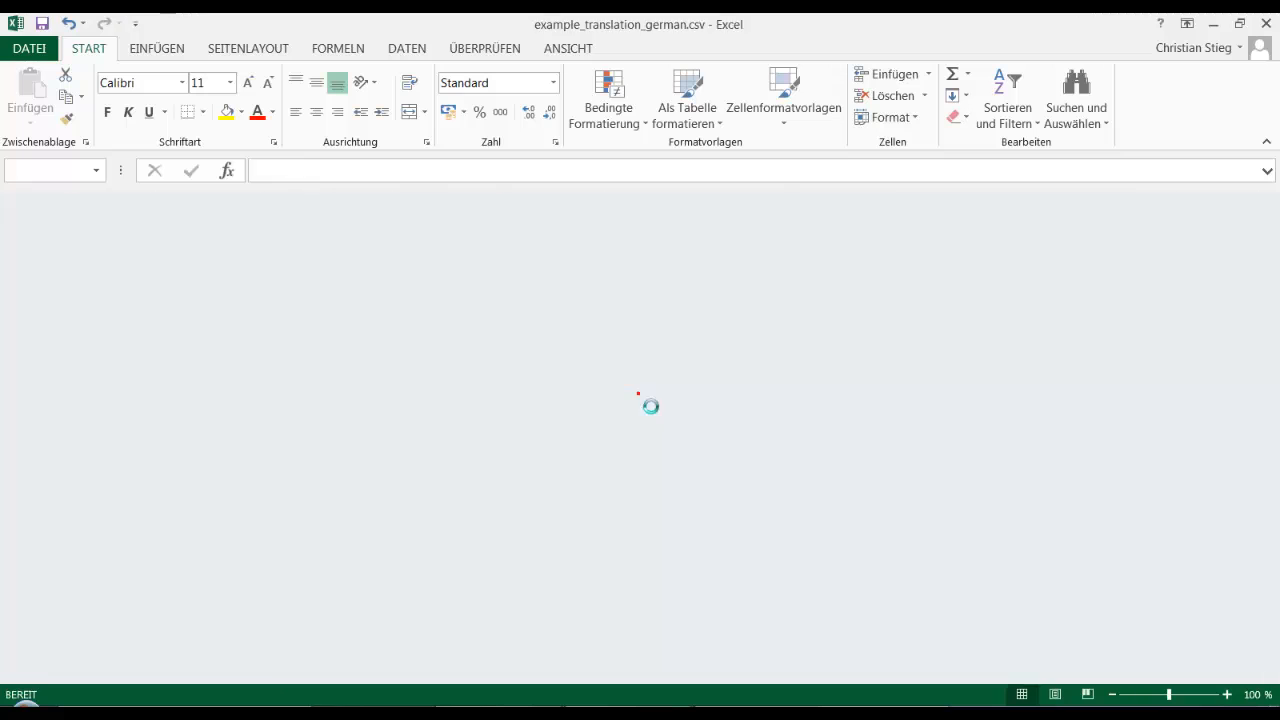
pyautogui.click(1213, 26)
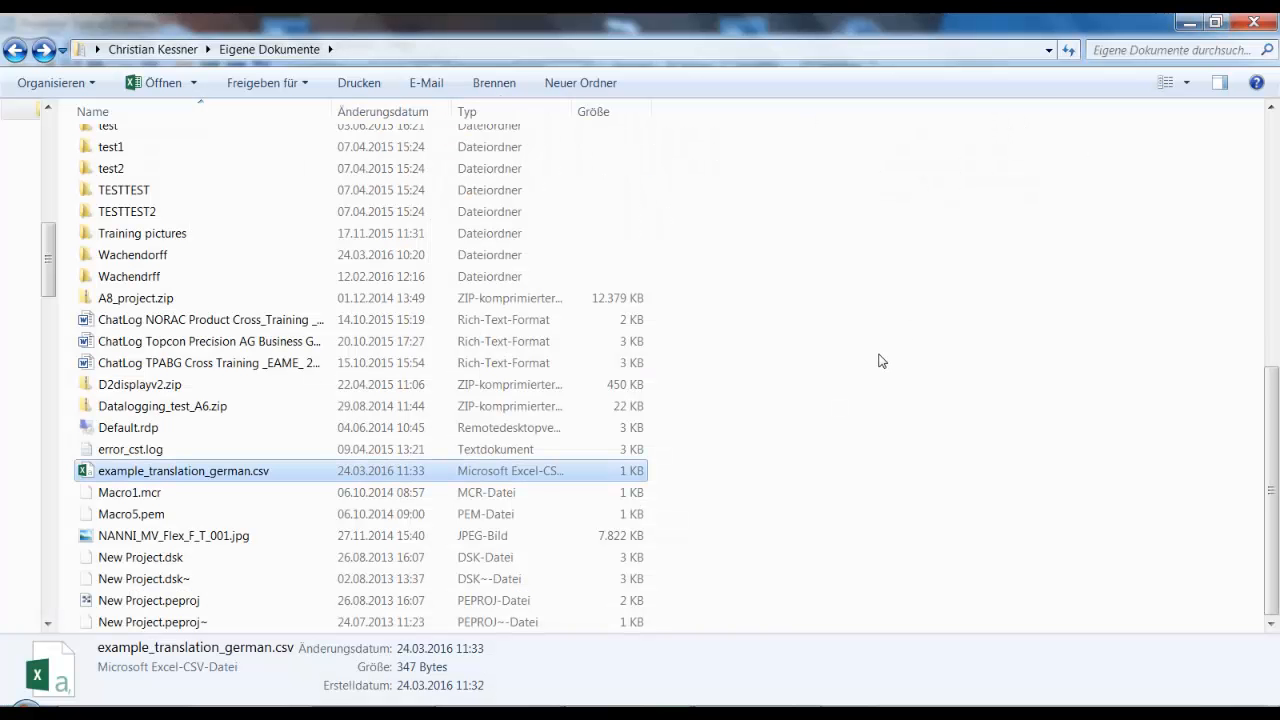
# Open example_translation_german.csv in Notepad++ and examine its semicolon-separated header line, object entries and German translations.
pyautogui.rightClick(221, 472)
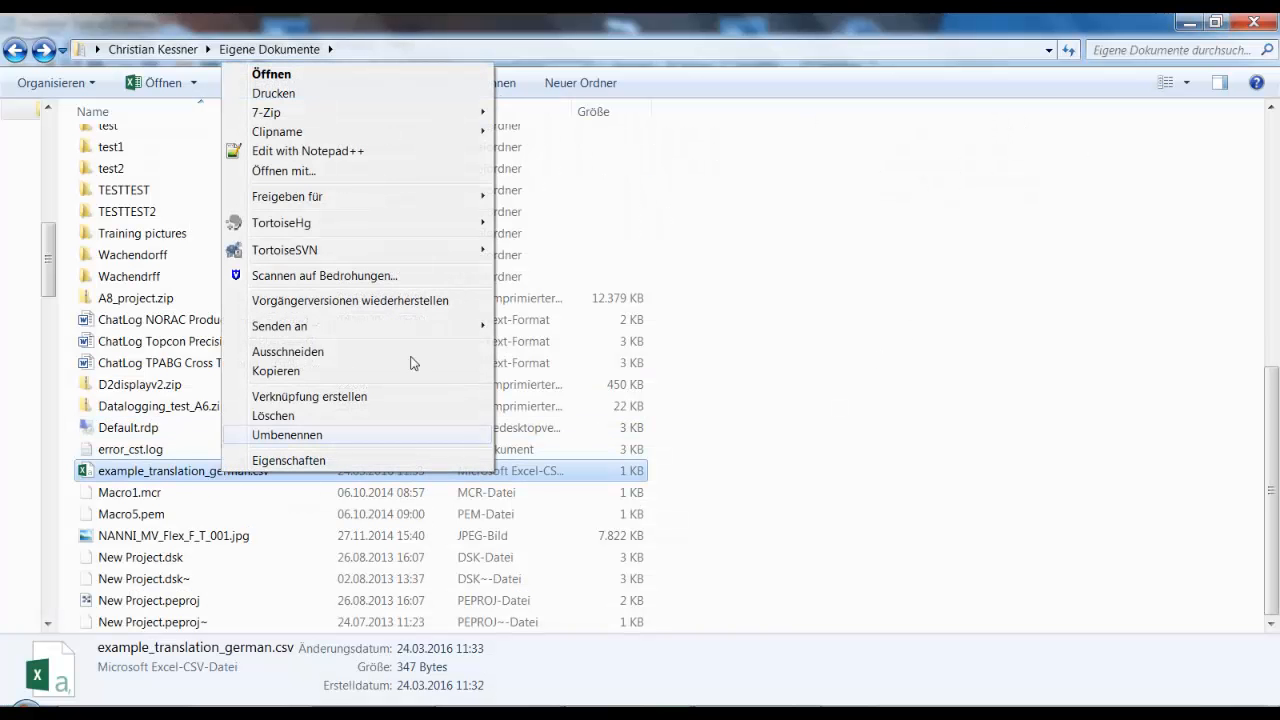
pyautogui.click(345, 155)
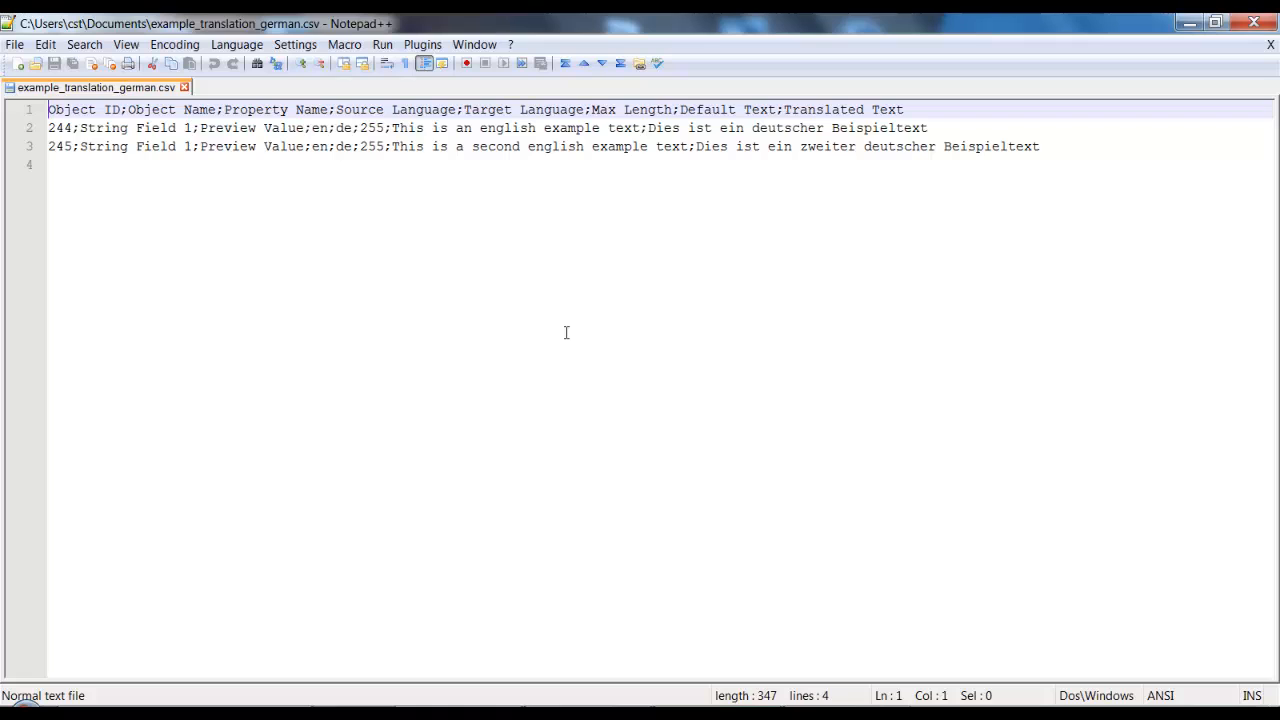
pyautogui.click(66, 128)
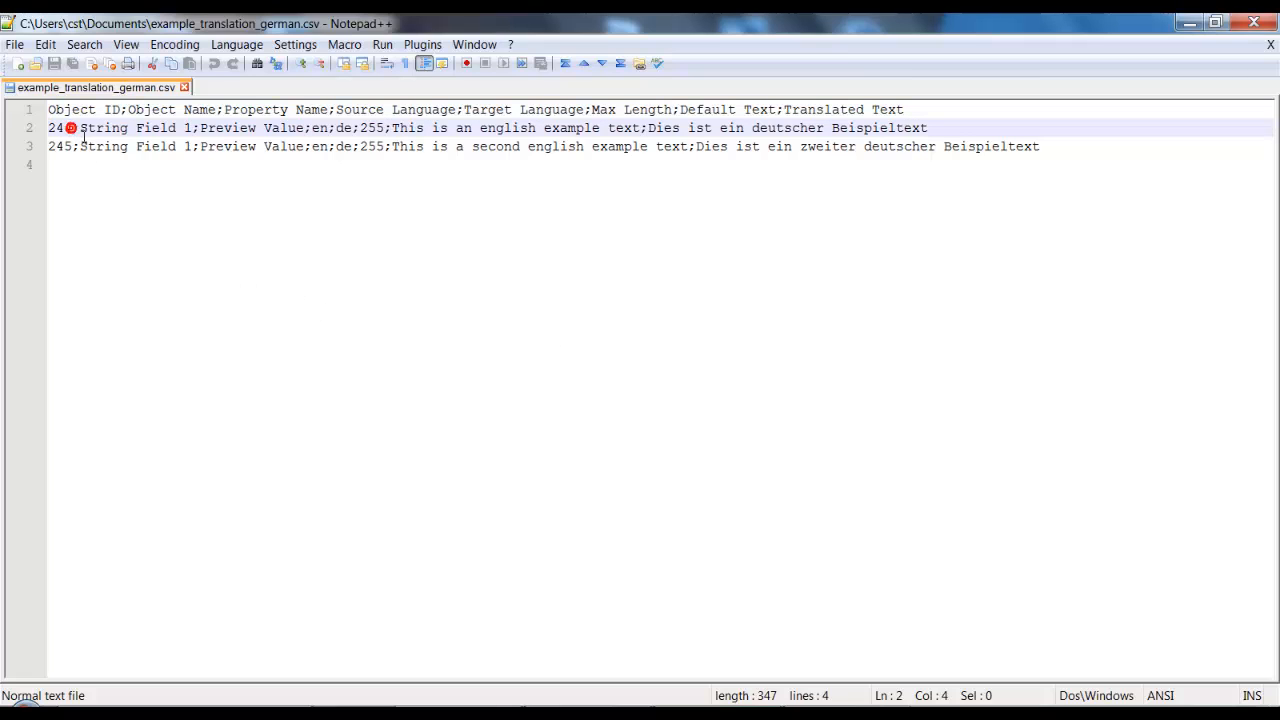
pyautogui.click(112, 182)
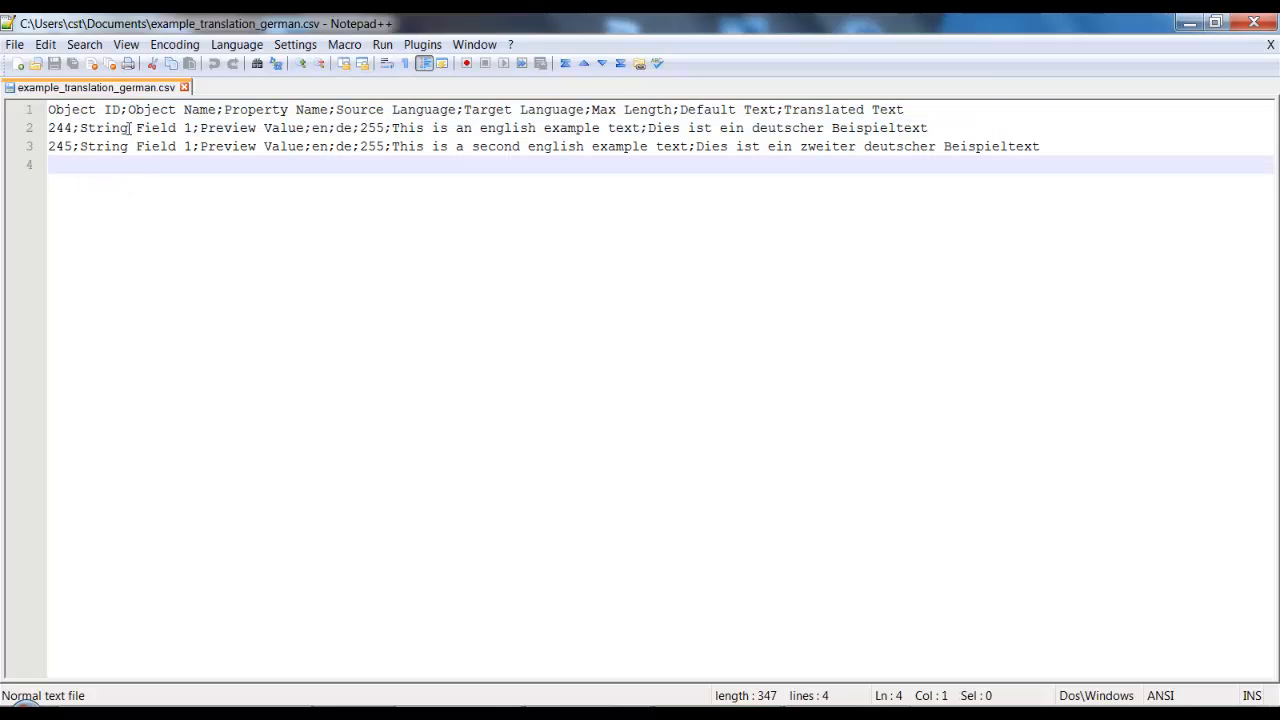
pyautogui.moveTo(128, 112); pyautogui.dragTo(966, 113)
pyautogui.click(959, 111)
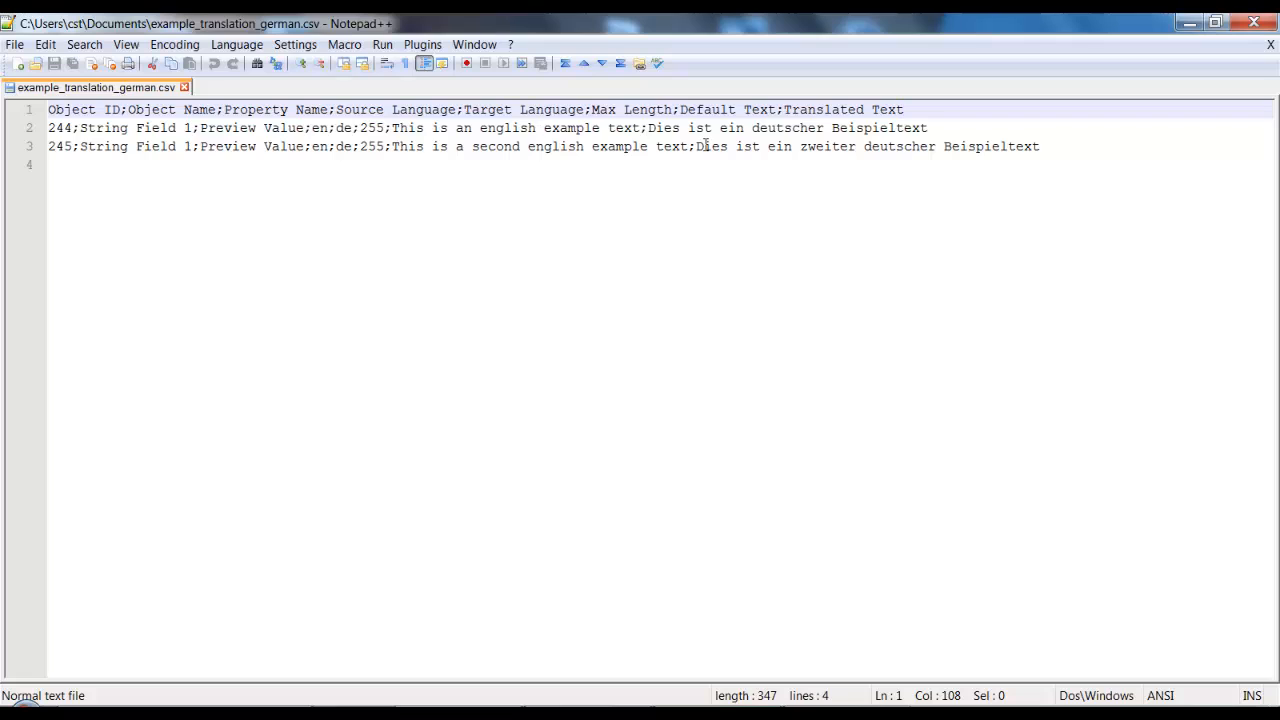
pyautogui.moveTo(649, 135); pyautogui.dragTo(940, 138)
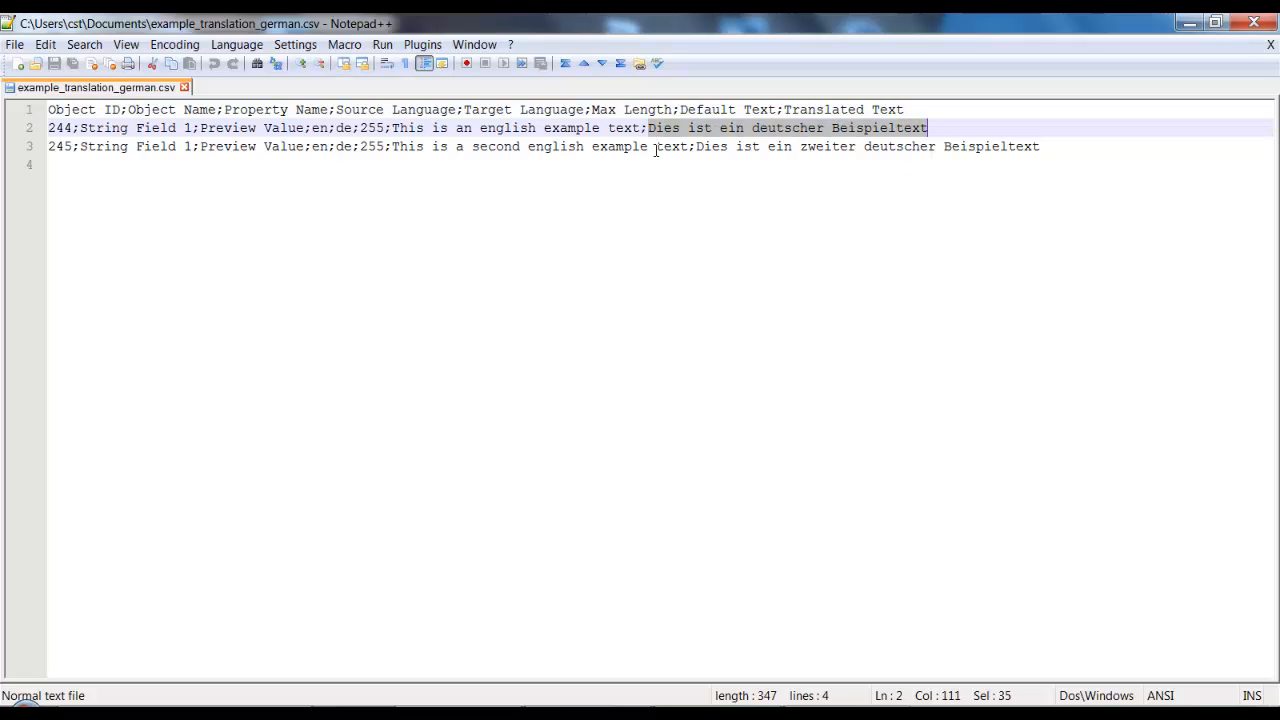
pyautogui.click(1043, 239)
pyautogui.click(1192, 21)
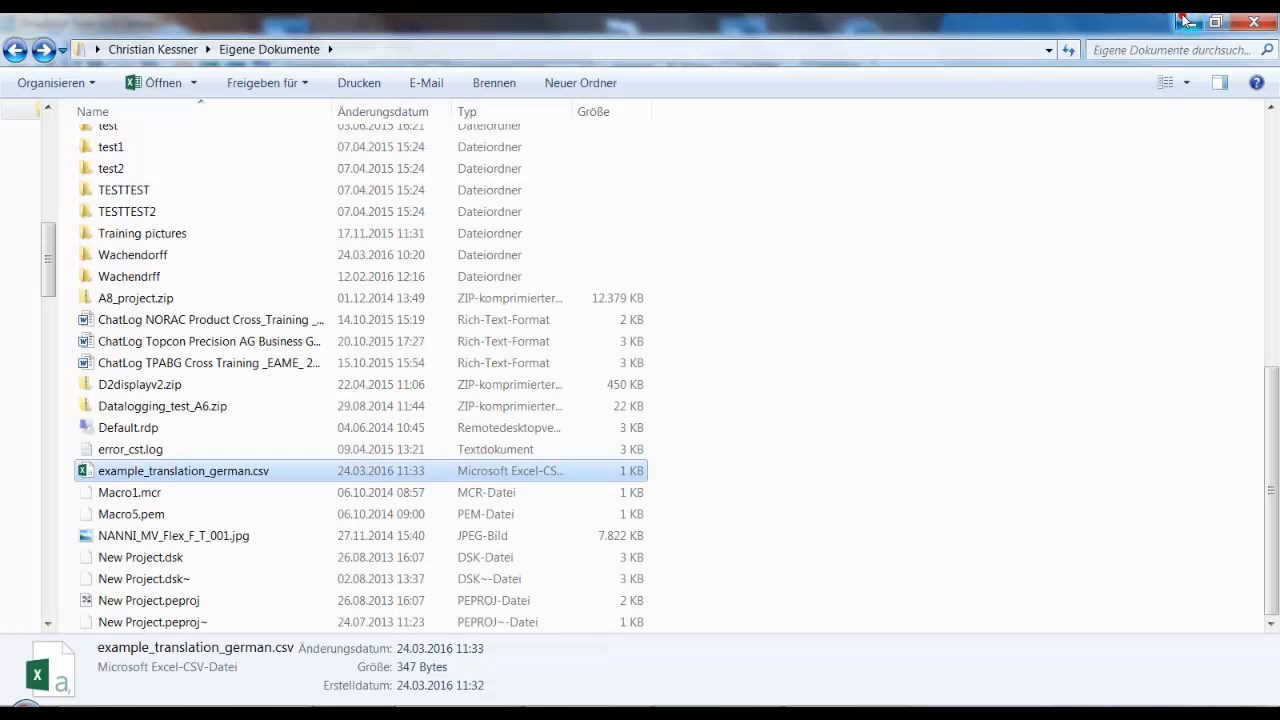
# Switch back to Projektor Tool, choose example_translation_german.csv from the Documents folder as the import file, and preview its data.
pyautogui.click(1192, 21)
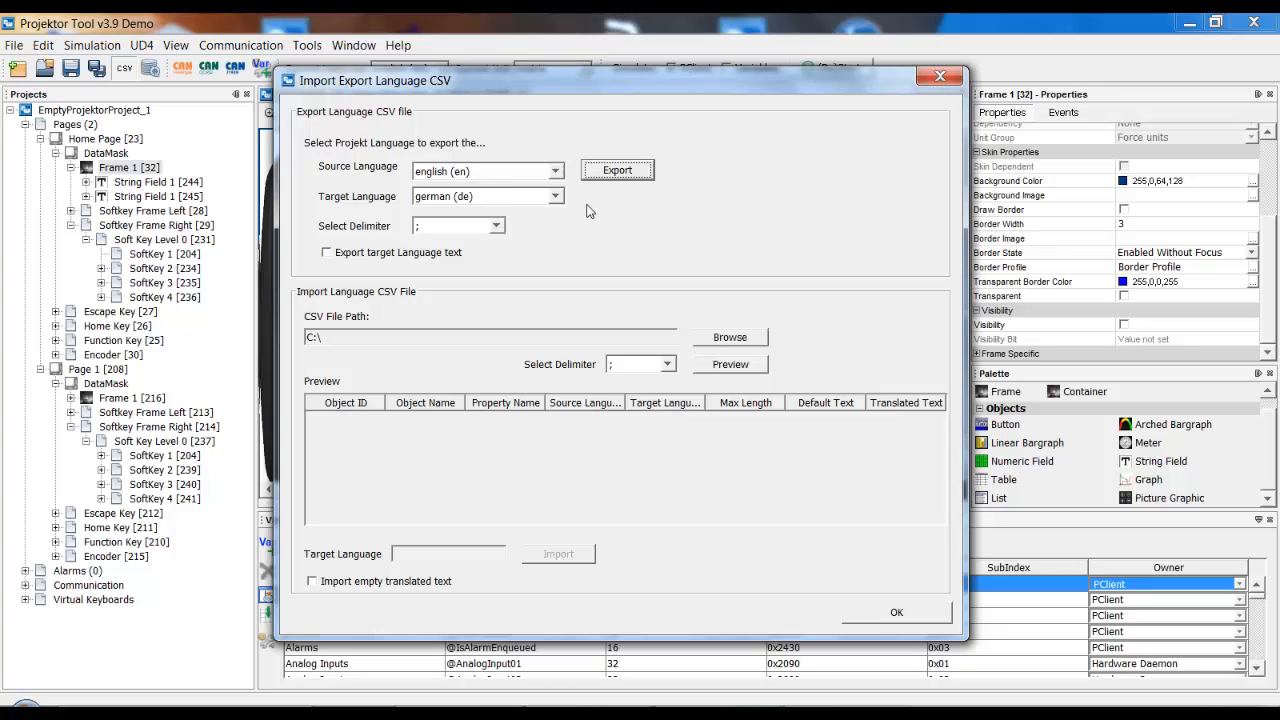
pyautogui.click(724, 340)
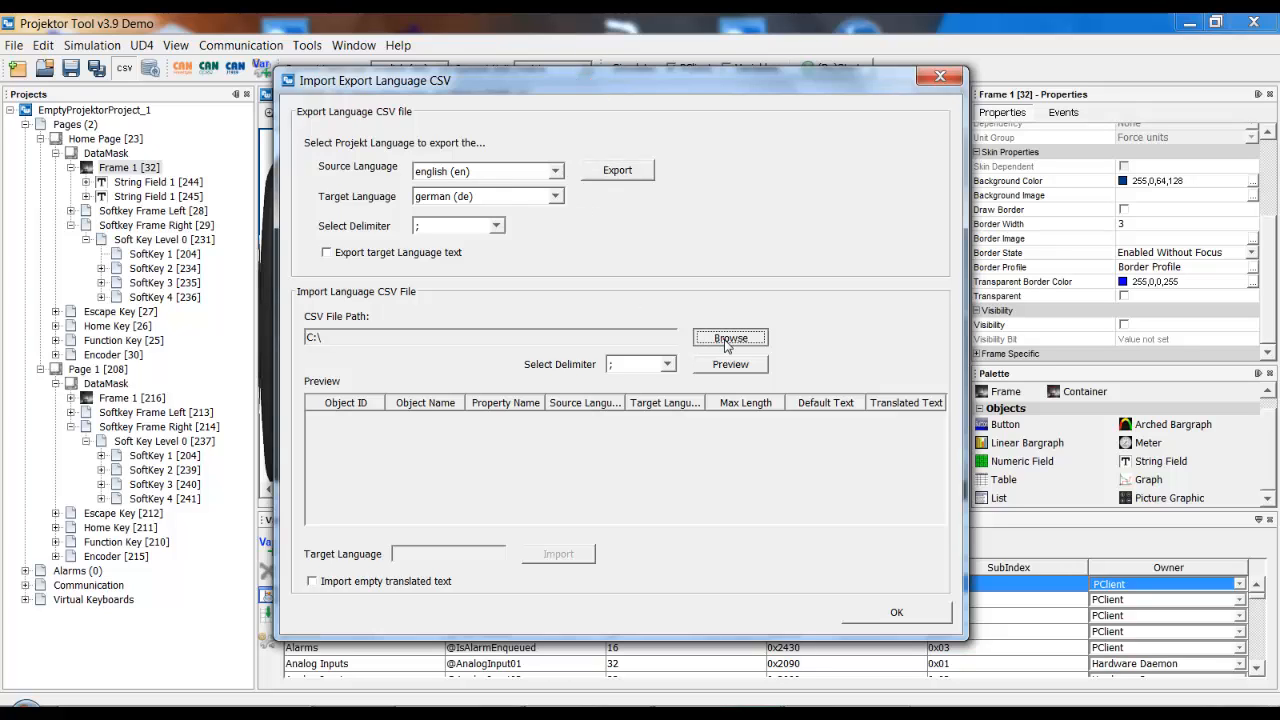
pyautogui.click(389, 398)
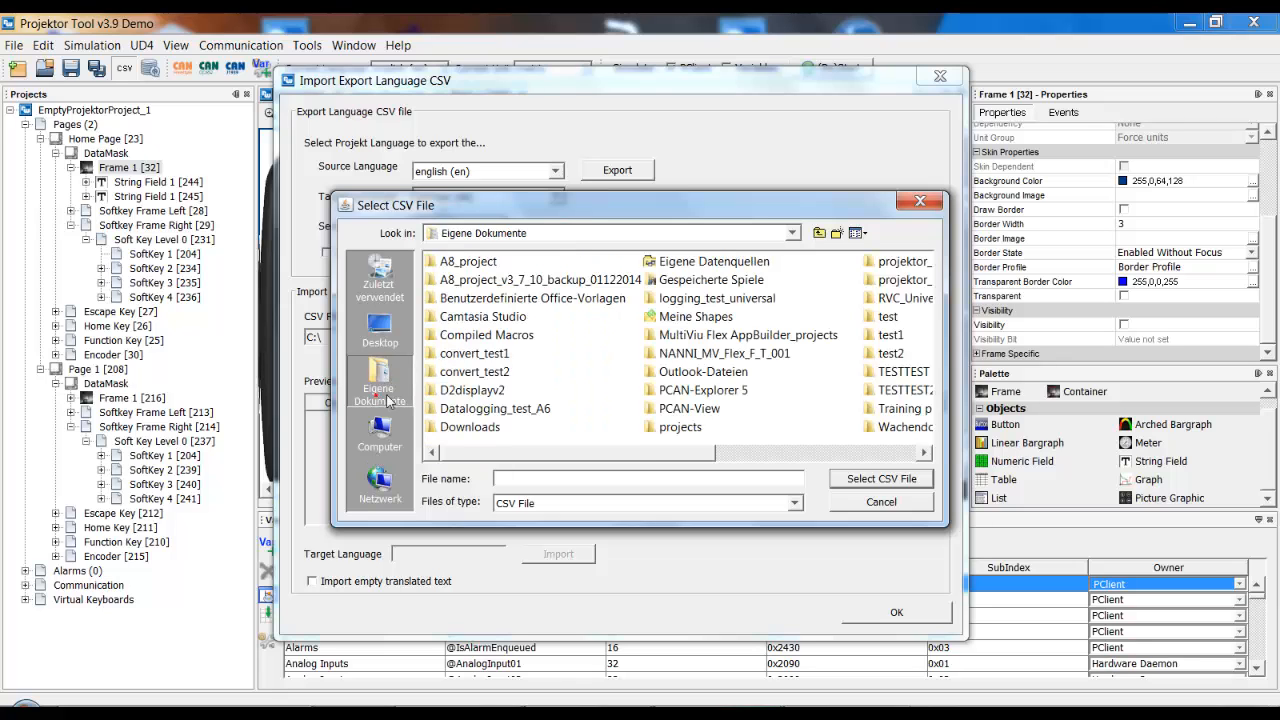
pyautogui.scroll(-2, 650, 408)
pyautogui.doubleClick(772, 280)
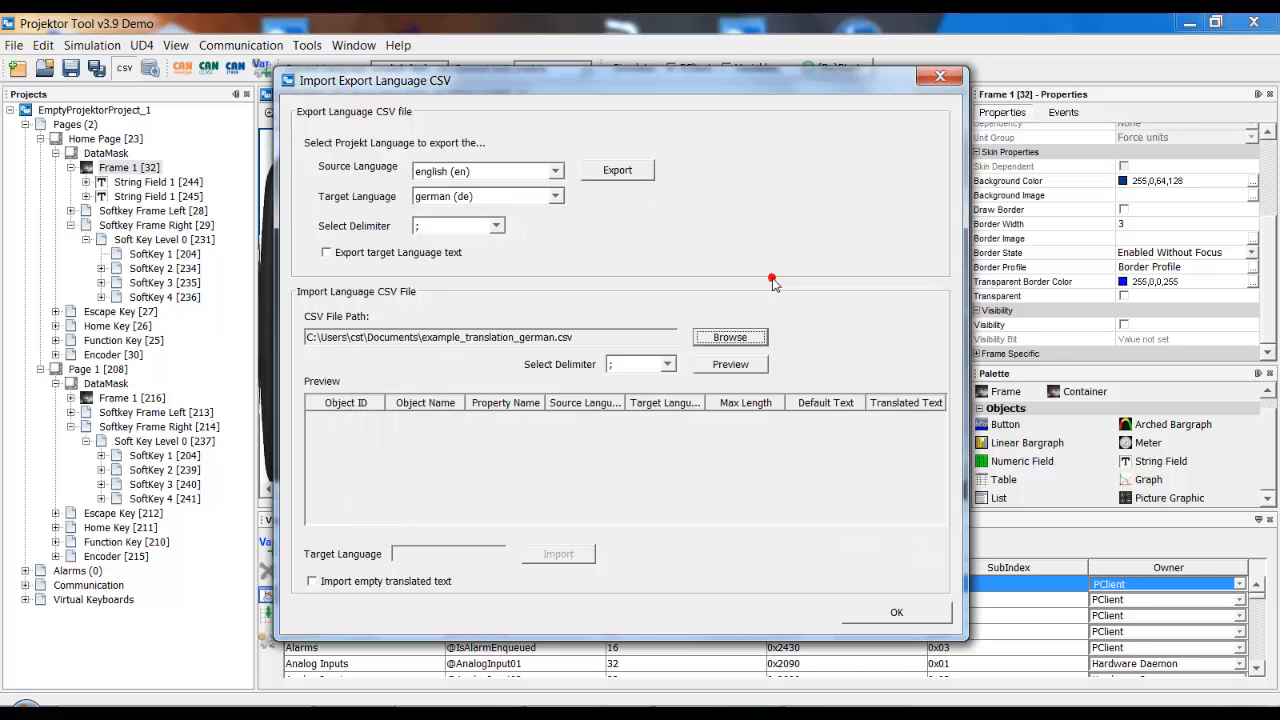
pyautogui.click(728, 366)
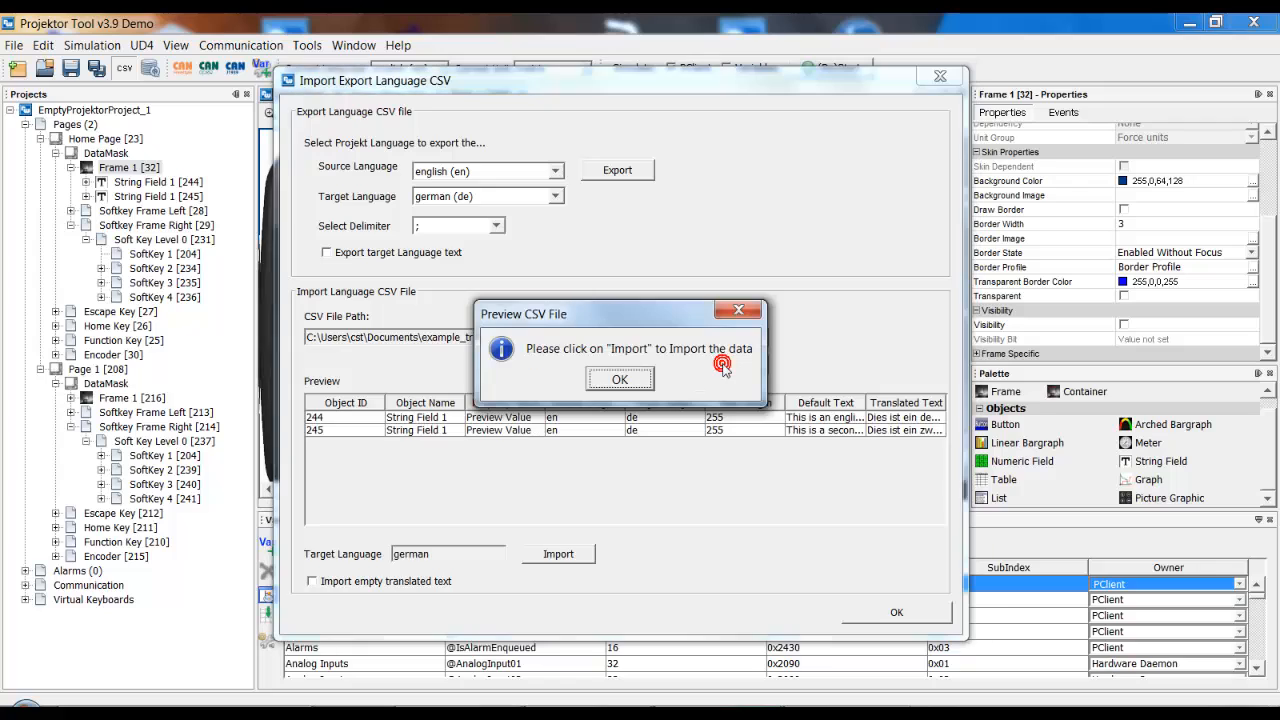
pyautogui.click(618, 380)
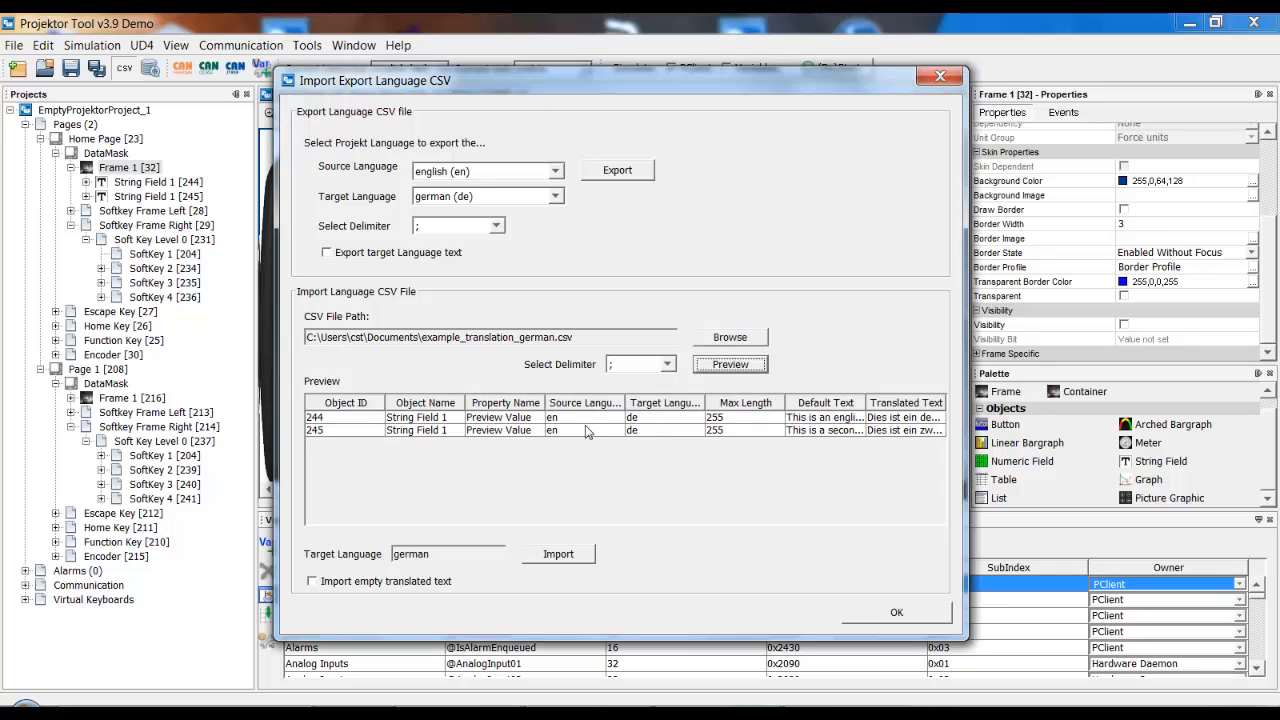
# Import the German translations, overwriting the texts already defined for the string fields, and close the language CSV dialog.
pyautogui.click(568, 559)
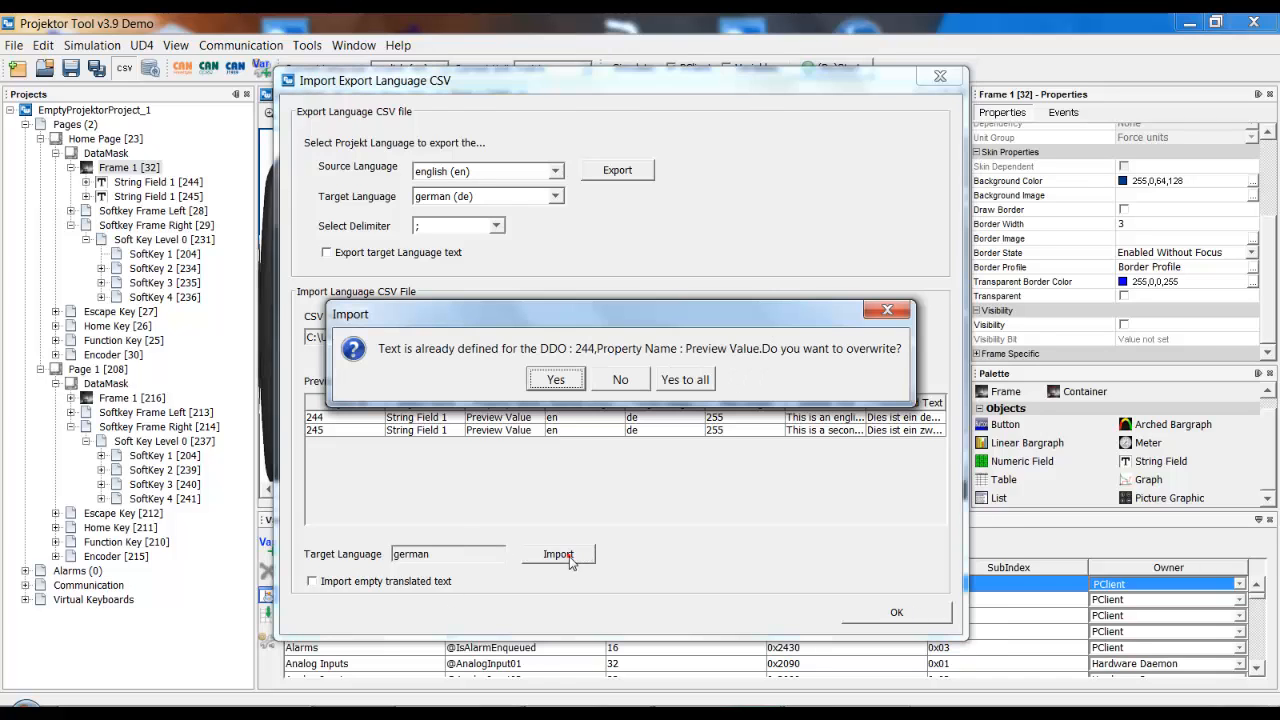
pyautogui.click(548, 382)
pyautogui.click(556, 381)
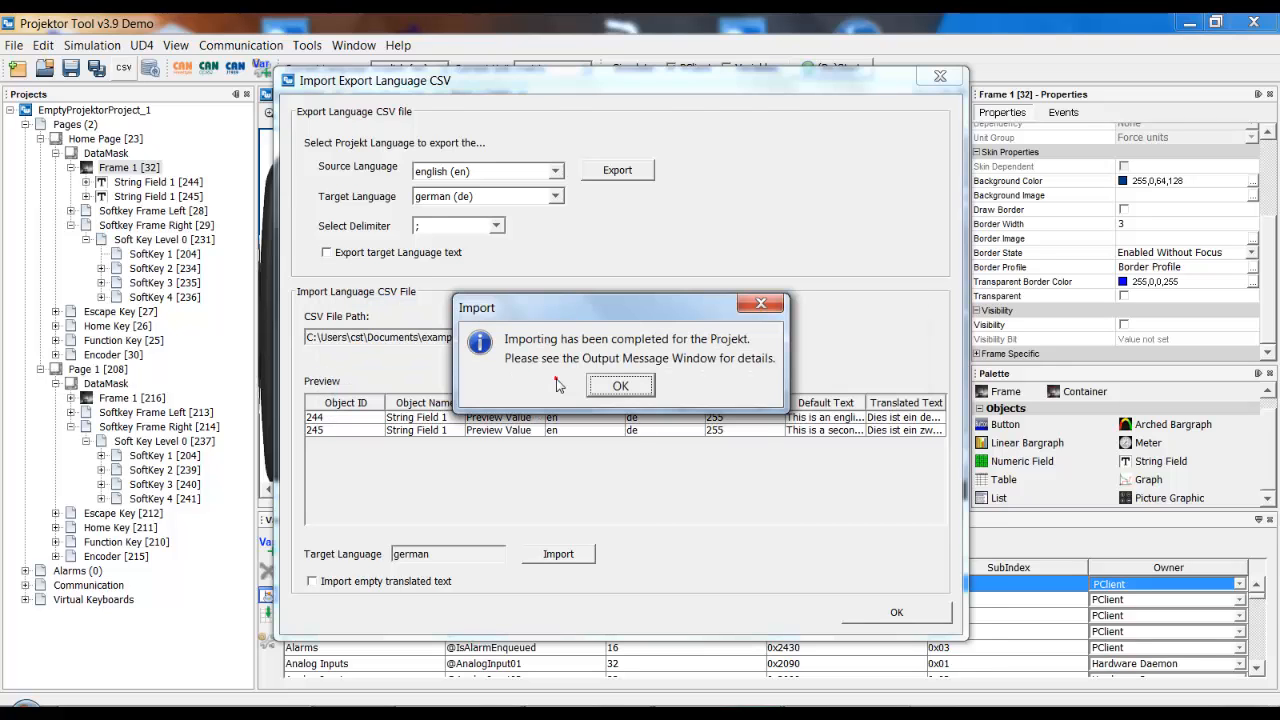
pyautogui.click(620, 386)
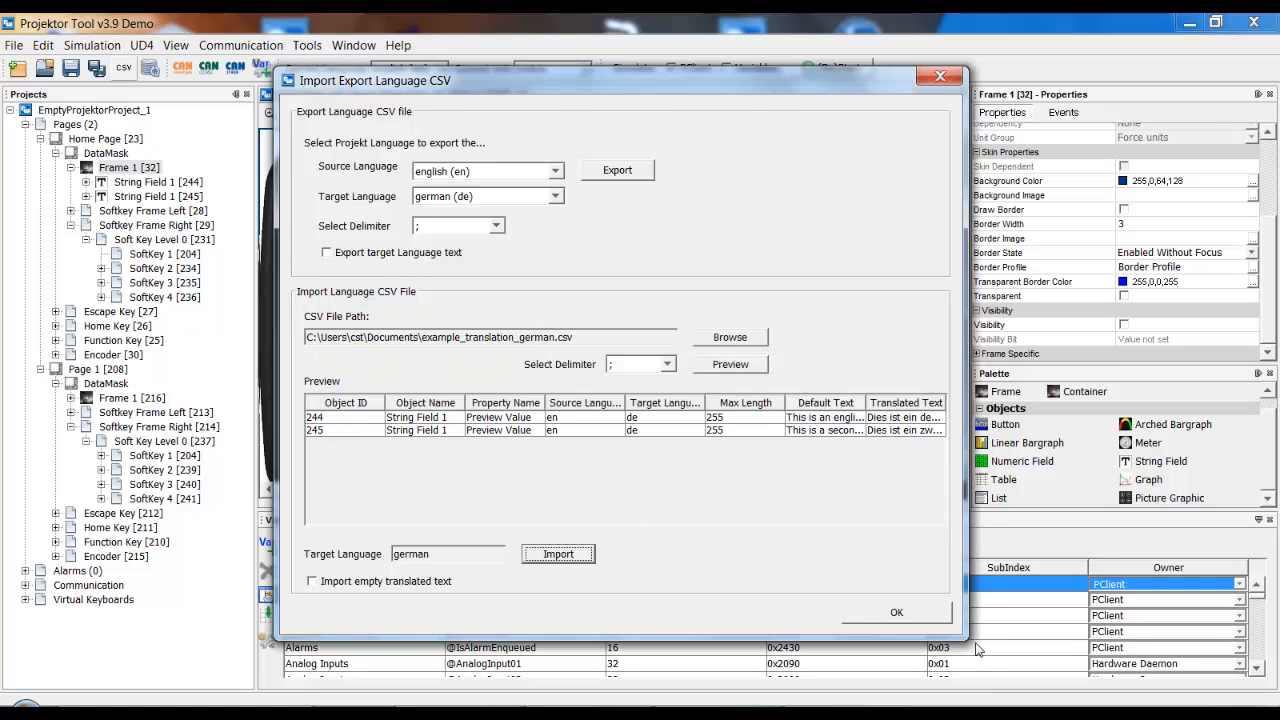
pyautogui.click(895, 613)
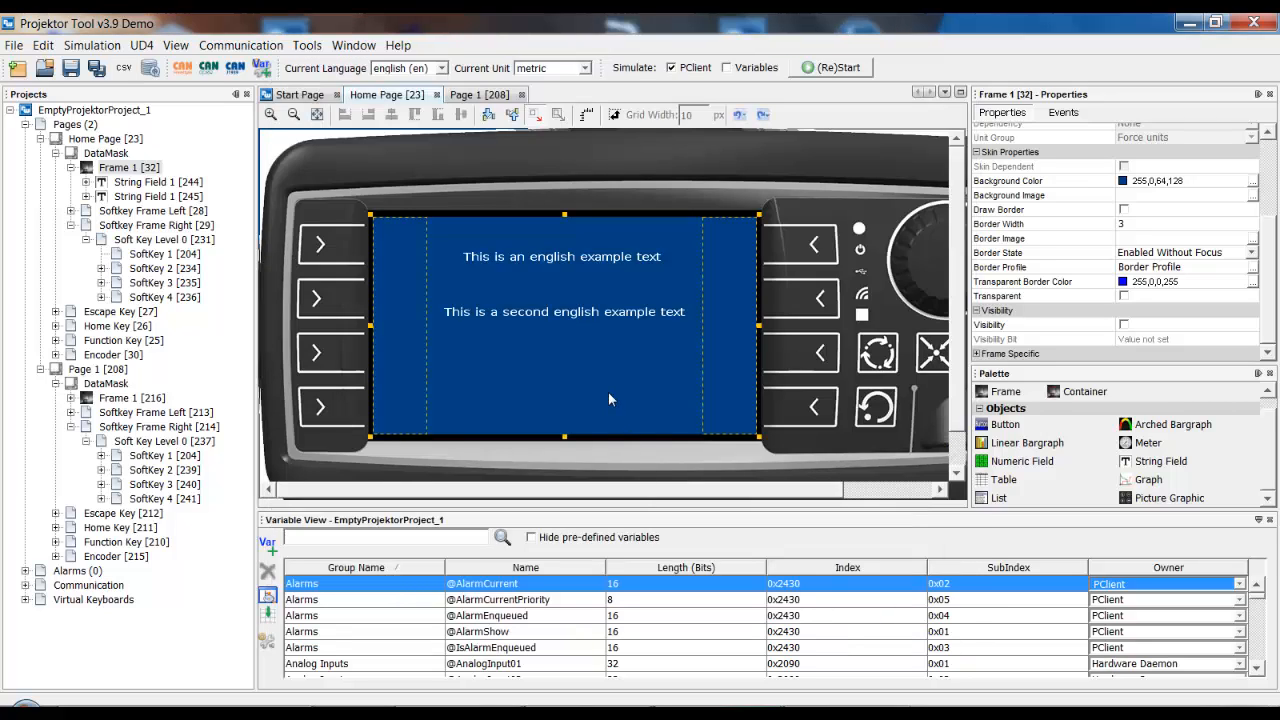
# Set the current language of EmptyProjektorProject_1 to german (de) to show the translated Home Page texts.
pyautogui.click(100, 110)
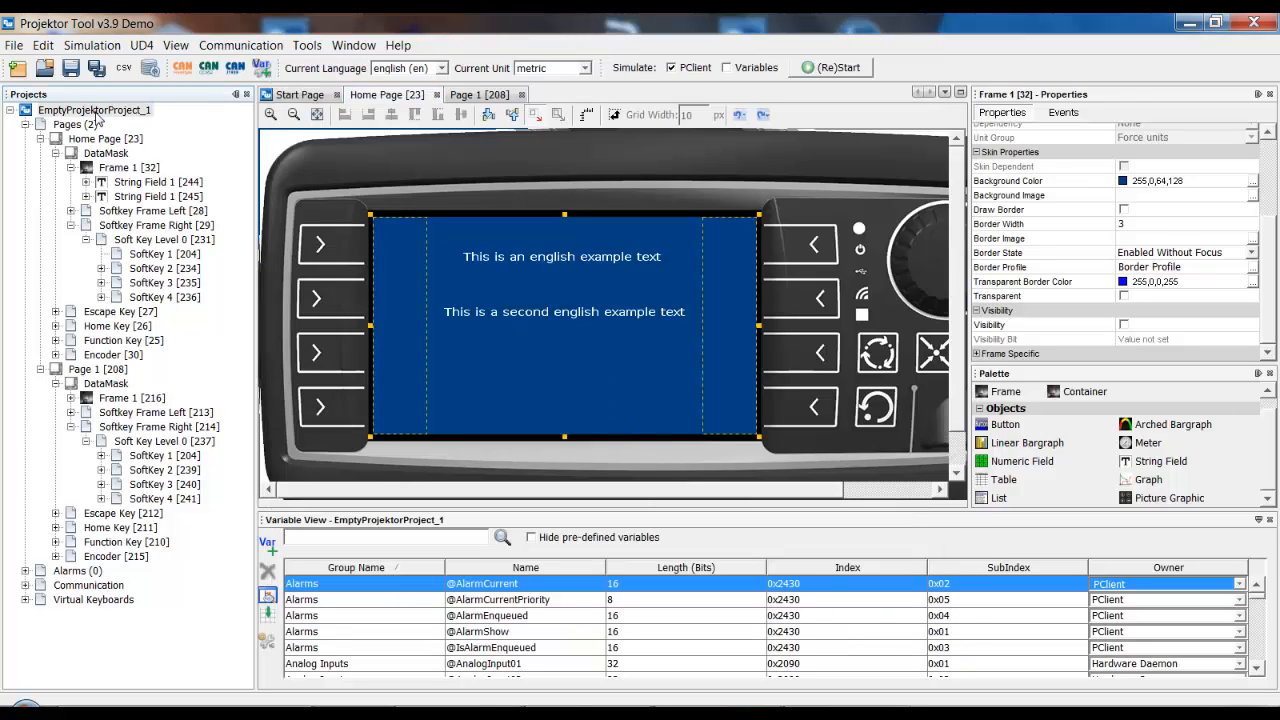
pyautogui.click(573, 389)
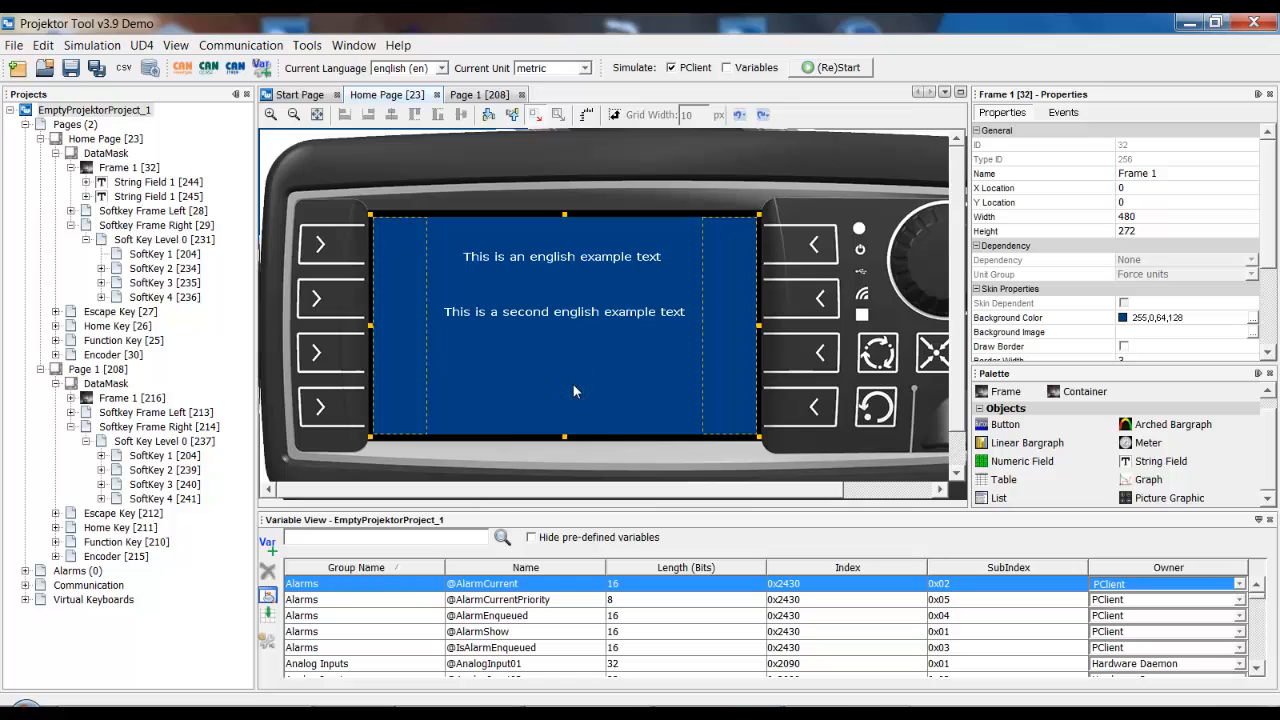
pyautogui.click(410, 68)
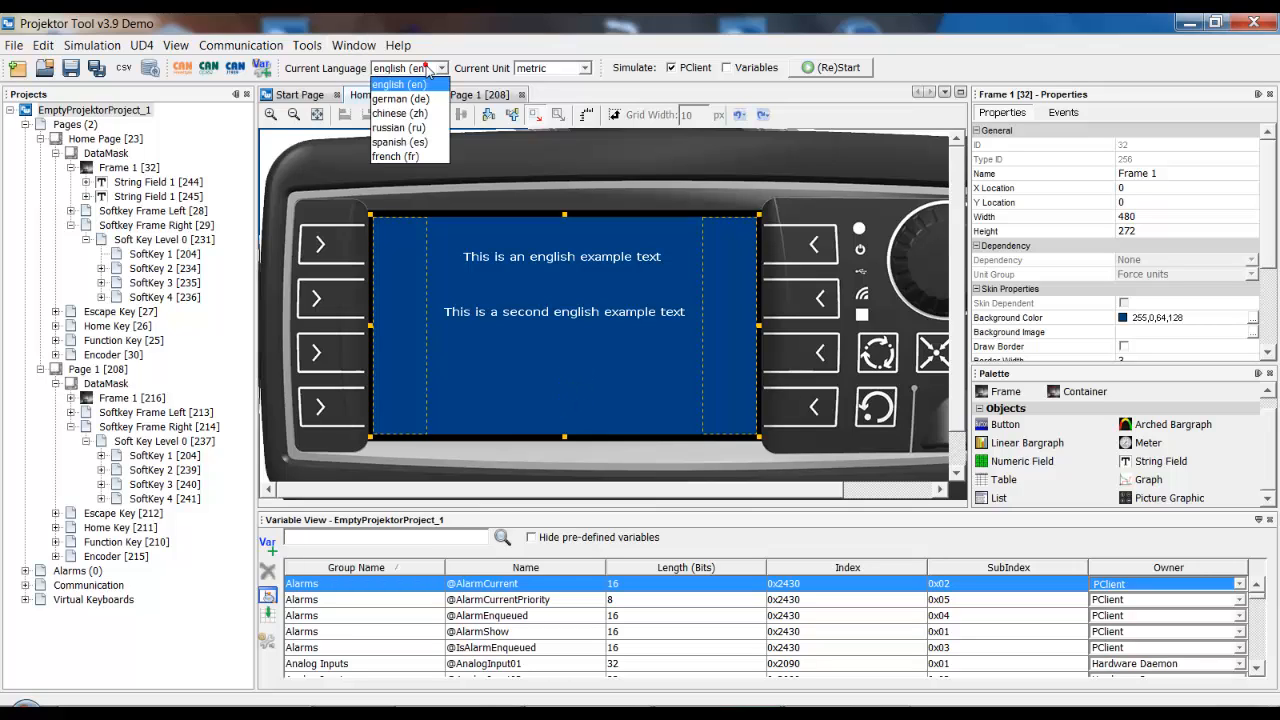
pyautogui.click(411, 97)
# Move the second string field to about X 53, Y 103 and widen it to about 390 to fit its German text.
pyautogui.click(564, 318)
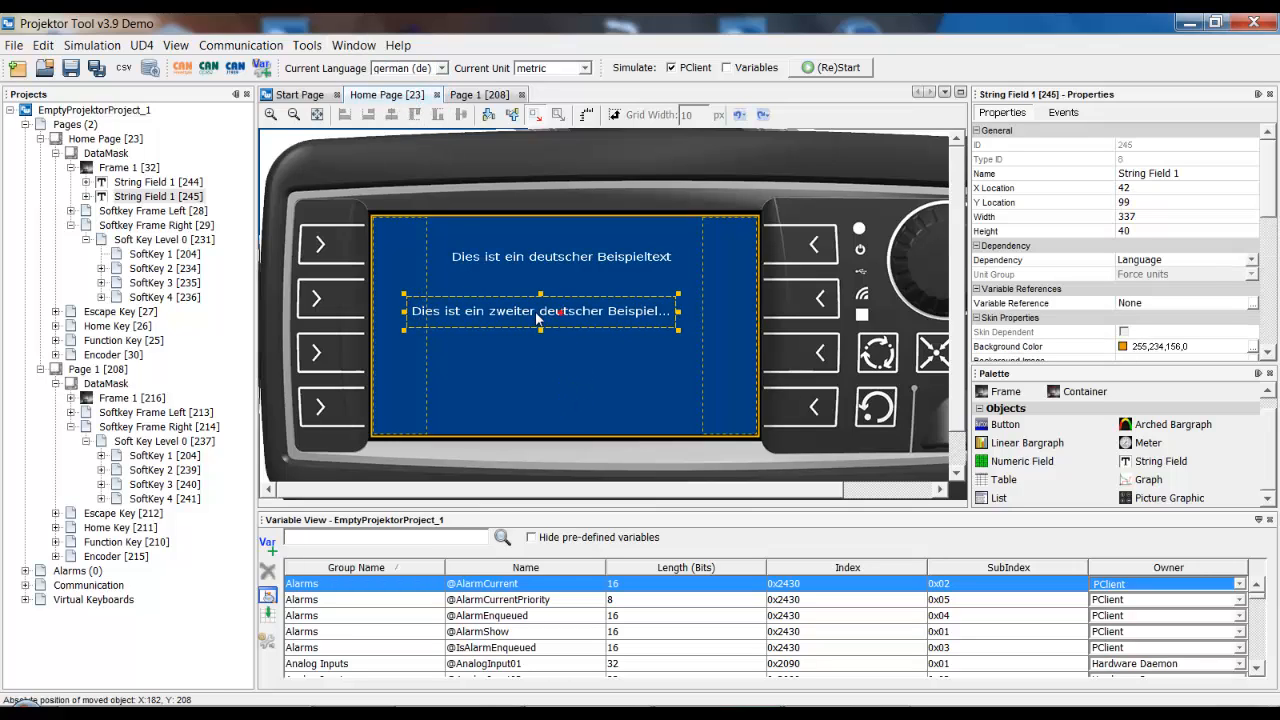
pyautogui.moveTo(679, 314)
pyautogui.mouseDown()
pyautogui.moveTo(722, 315)
pyautogui.moveTo(661, 316)
pyautogui.mouseUp()
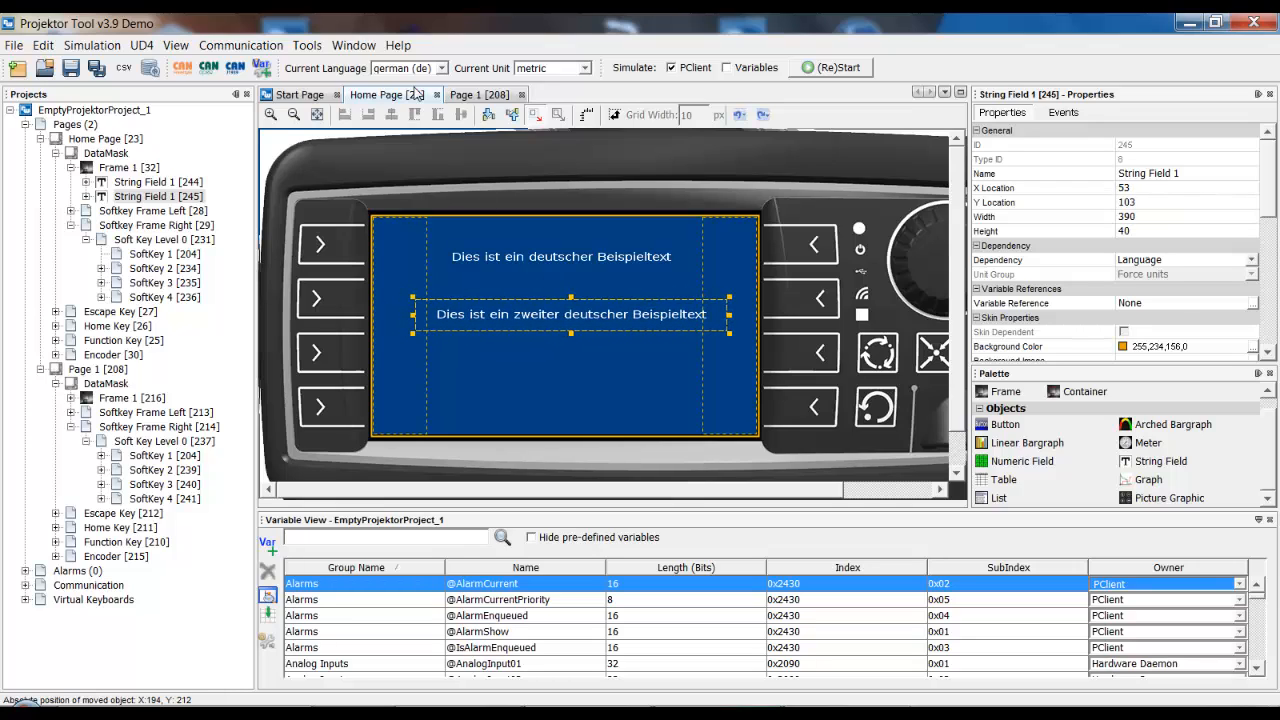
# Set the current language back to english (en) to show the English Home Page texts.
pyautogui.click(410, 68)
pyautogui.click(412, 84)
pyautogui.click(514, 385)
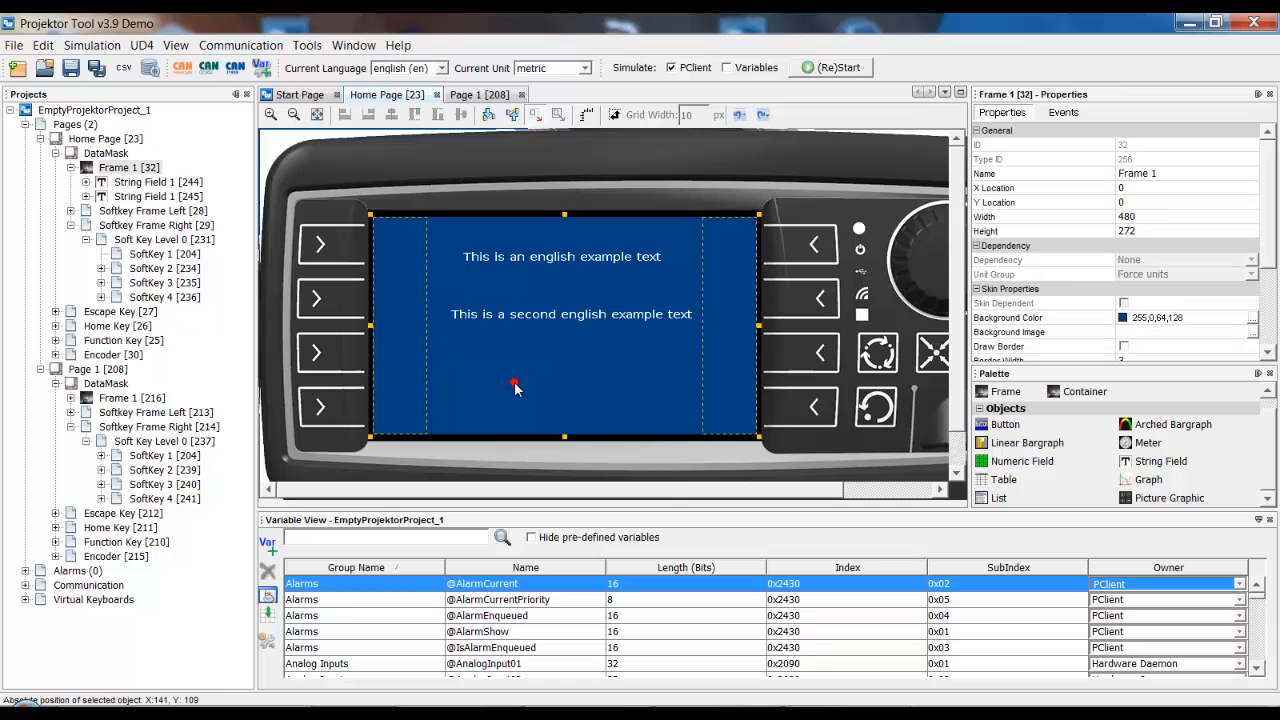
pyautogui.click(409, 546)
pyautogui.write('language')
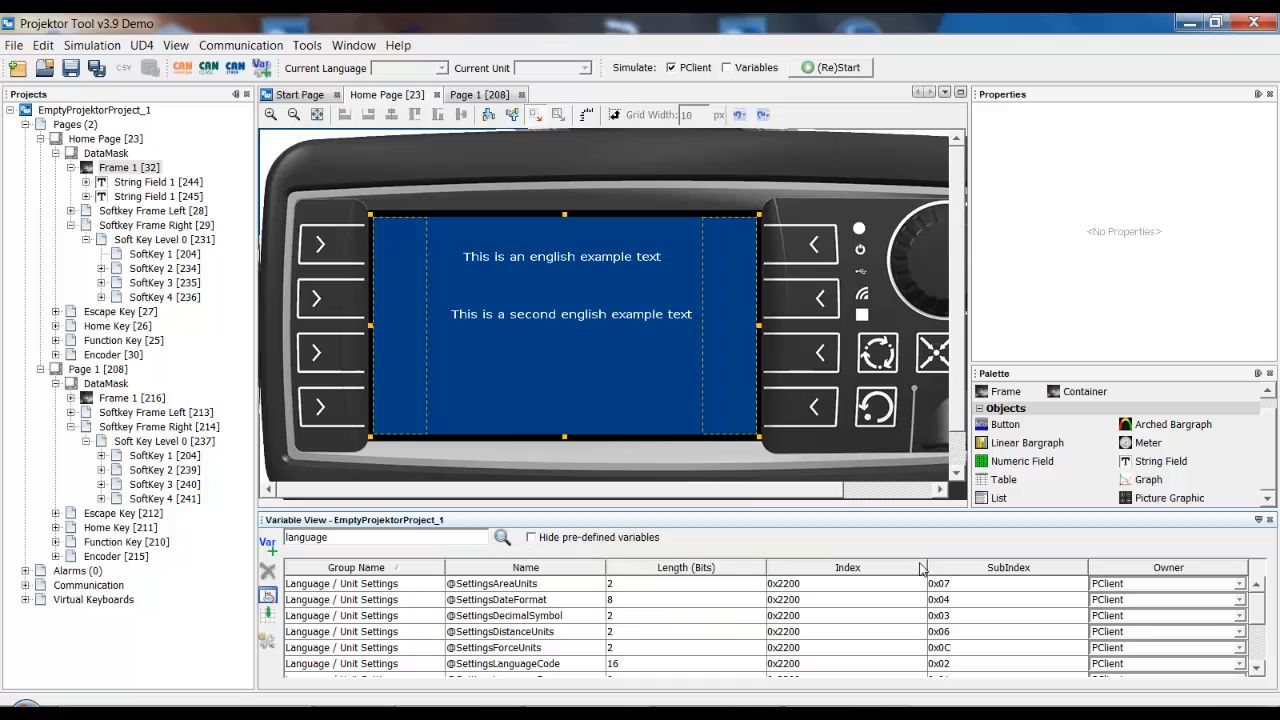
pyautogui.doubleClick(605, 567)
pyautogui.scroll(-5, 610, 605)
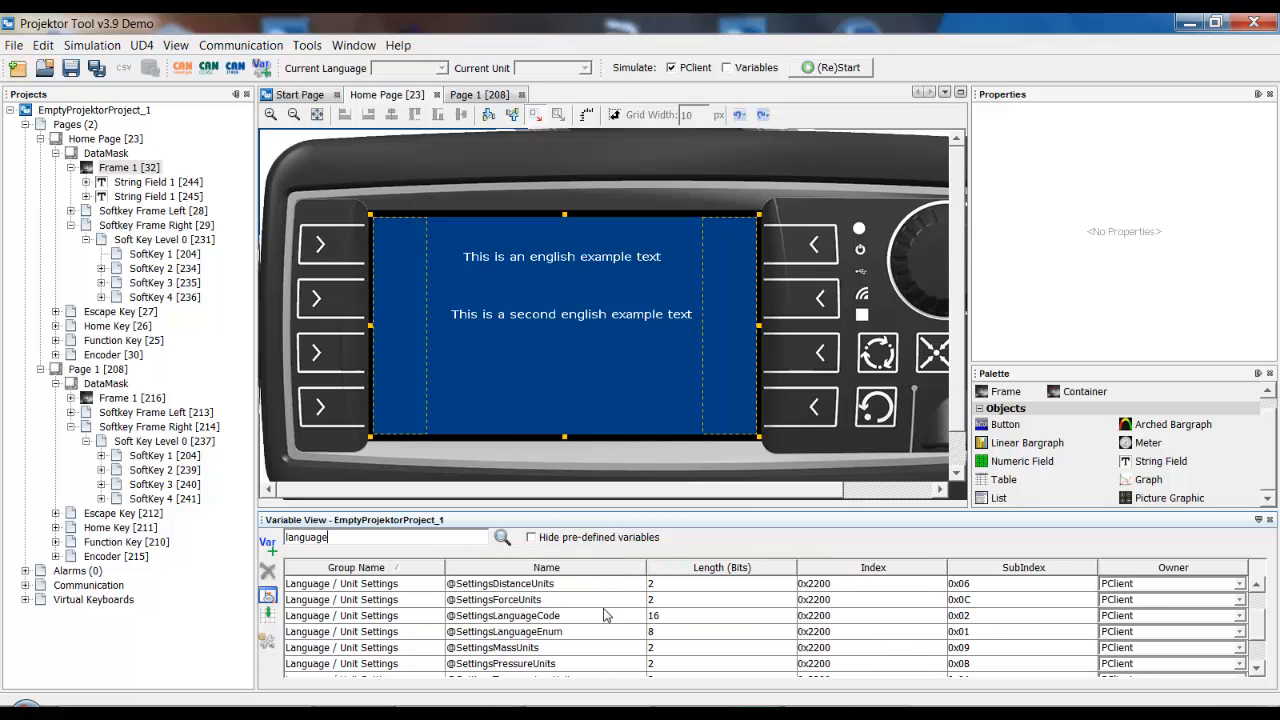
pyautogui.scroll(2, 610, 605)
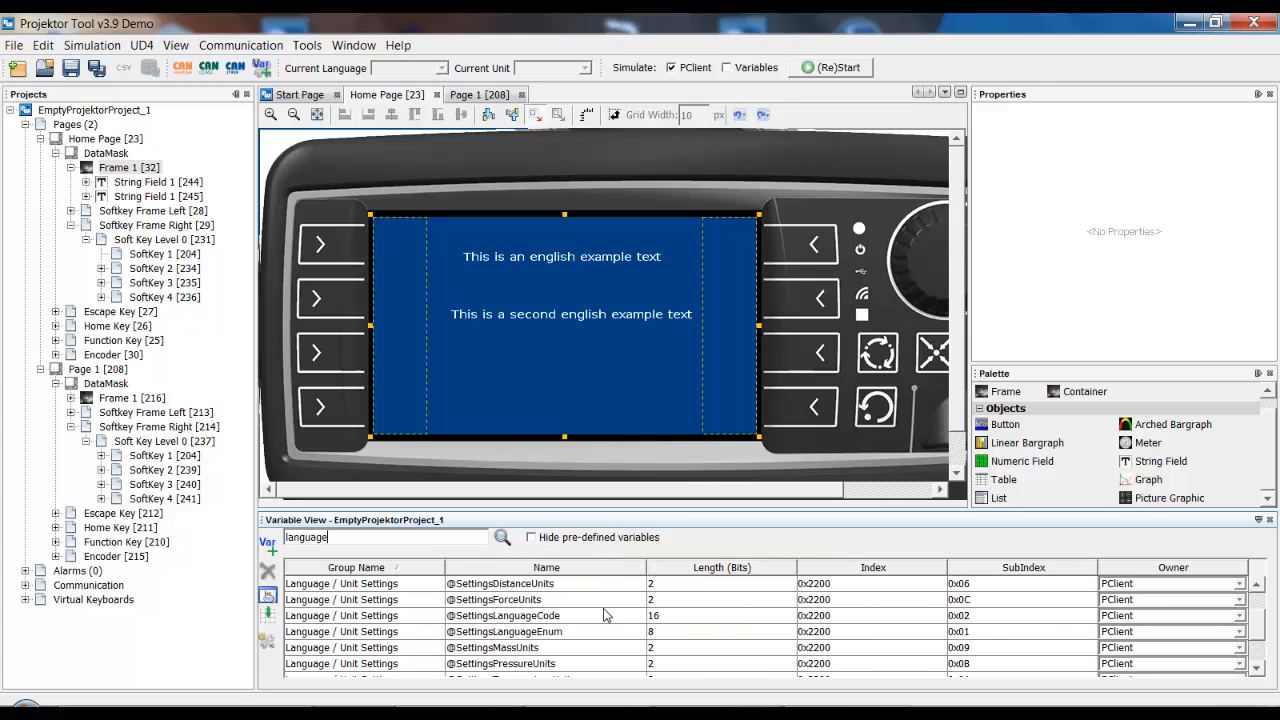
pyautogui.click(495, 634)
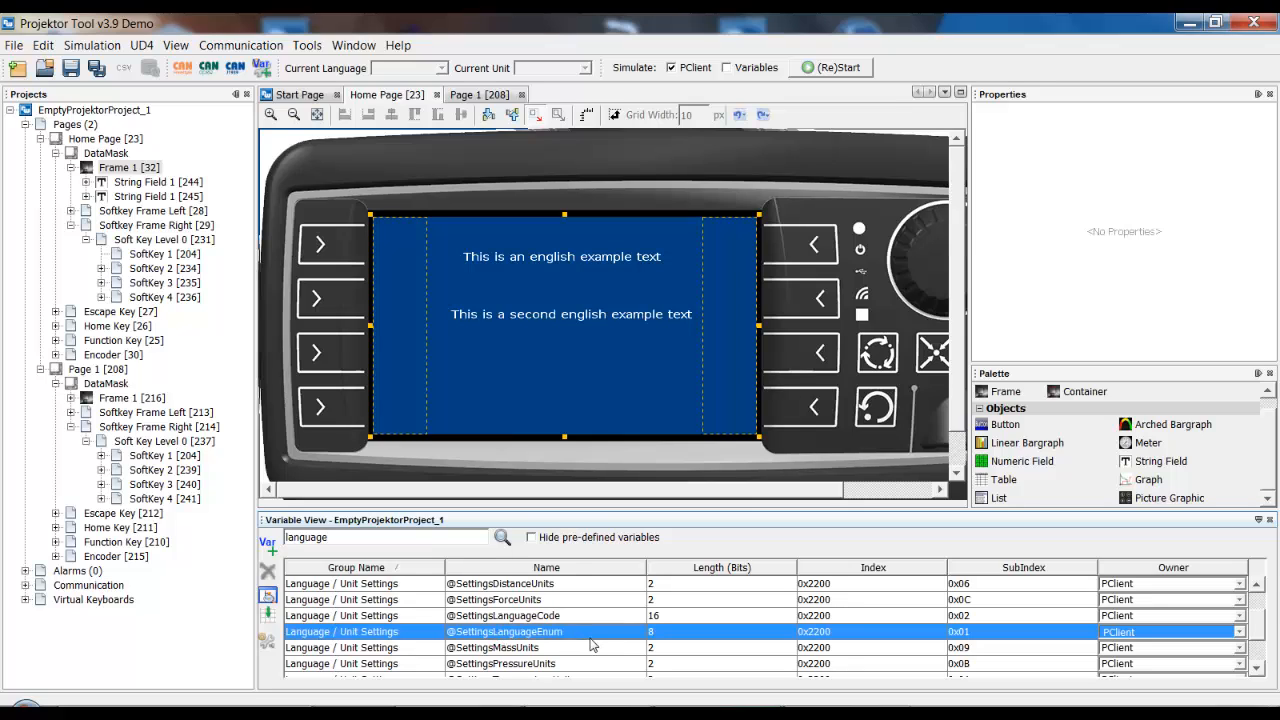
# Add a numeric field to the Home Page below the second string field, at about X 178, Y 180.
pyautogui.click(1022, 461)
pyautogui.click(545, 363)
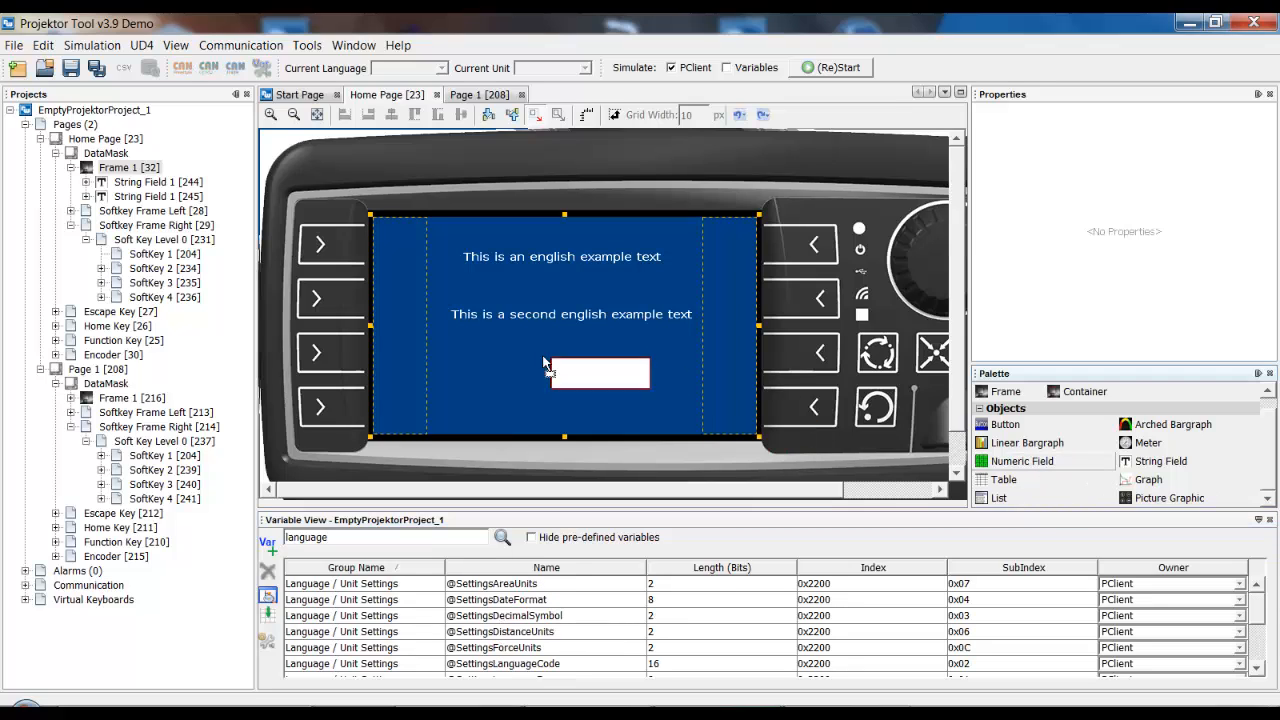
pyautogui.click(545, 363)
pyautogui.moveTo(580, 372); pyautogui.dragTo(558, 378)
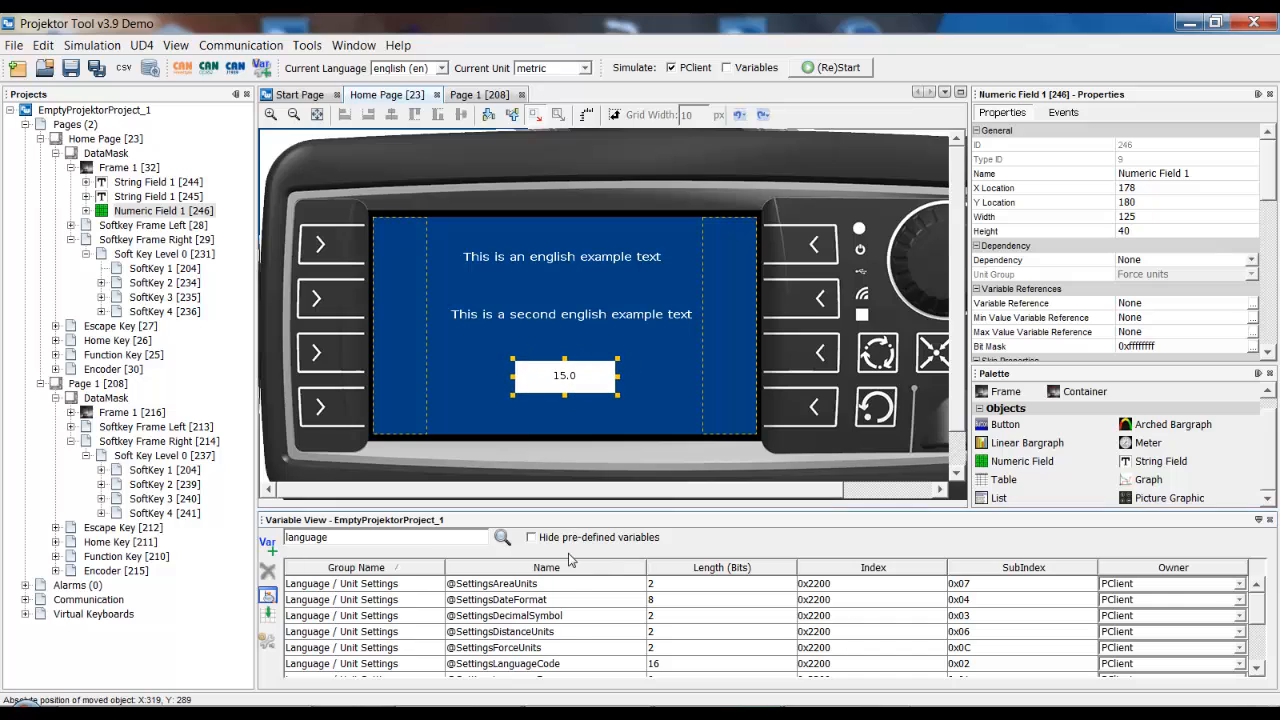
pyautogui.click(562, 620)
pyautogui.scroll(-2, 570, 625)
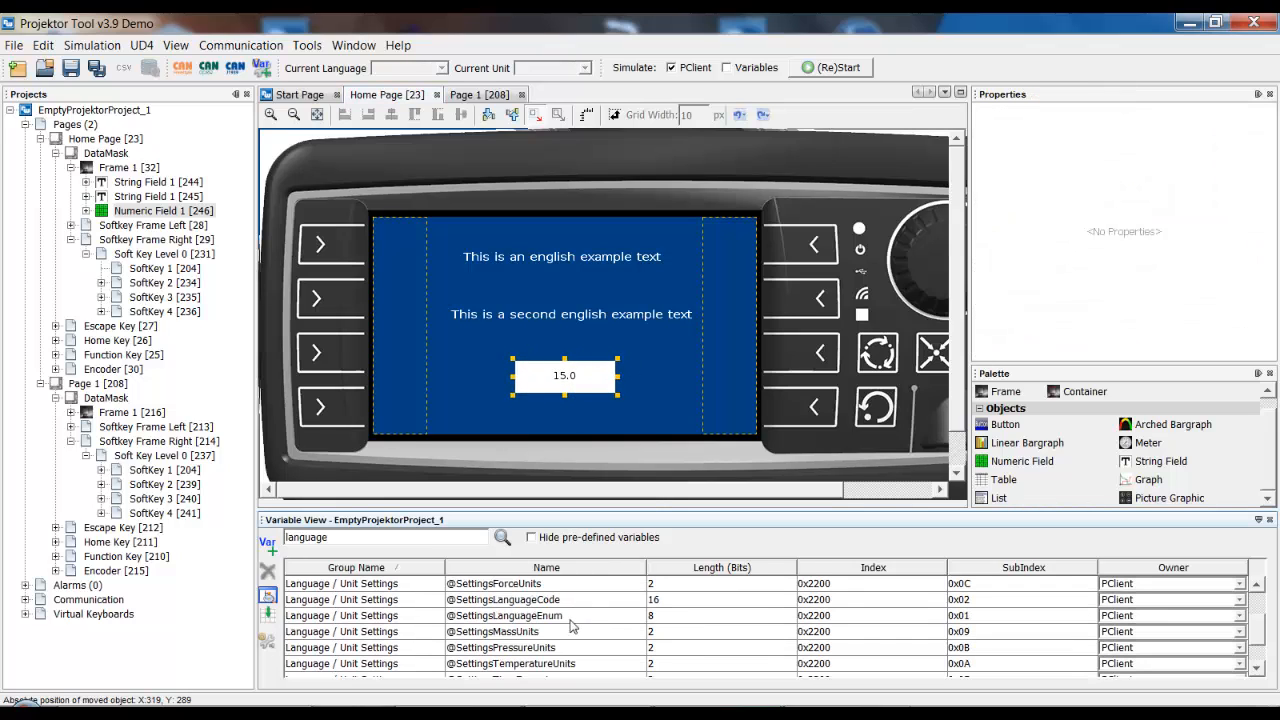
pyautogui.moveTo(570, 620); pyautogui.dragTo(575, 376)
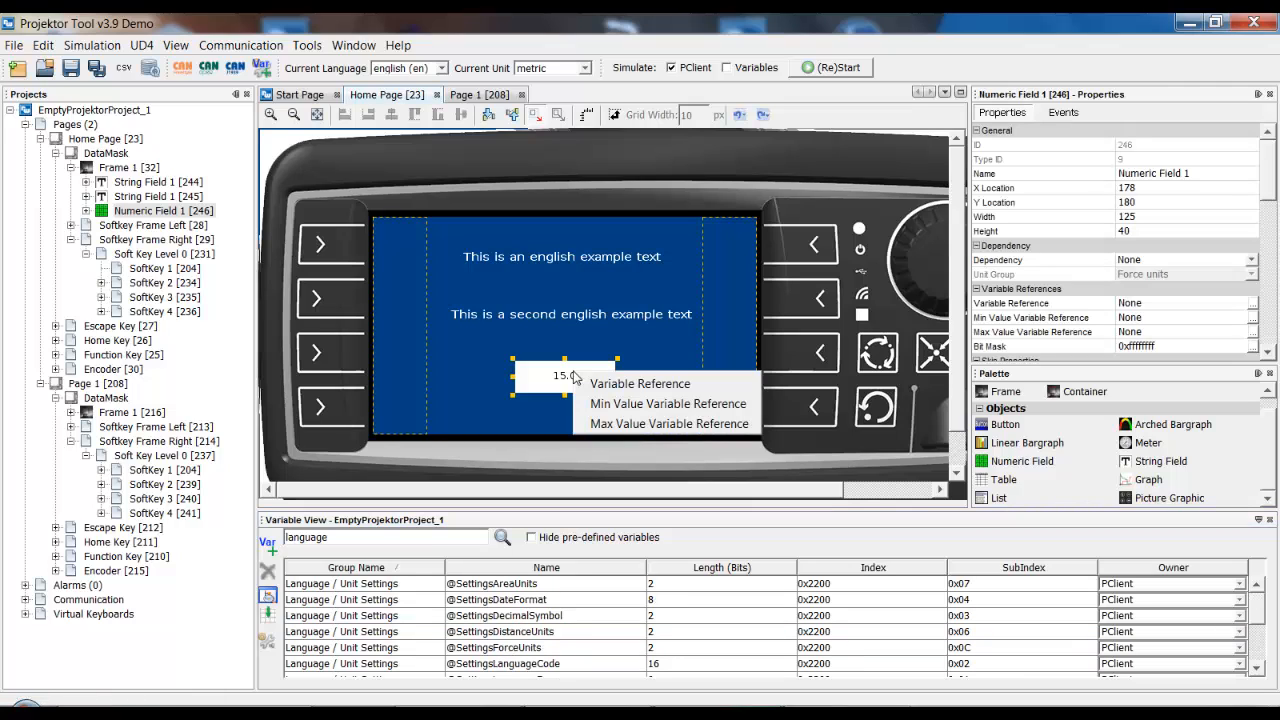
pyautogui.click(639, 385)
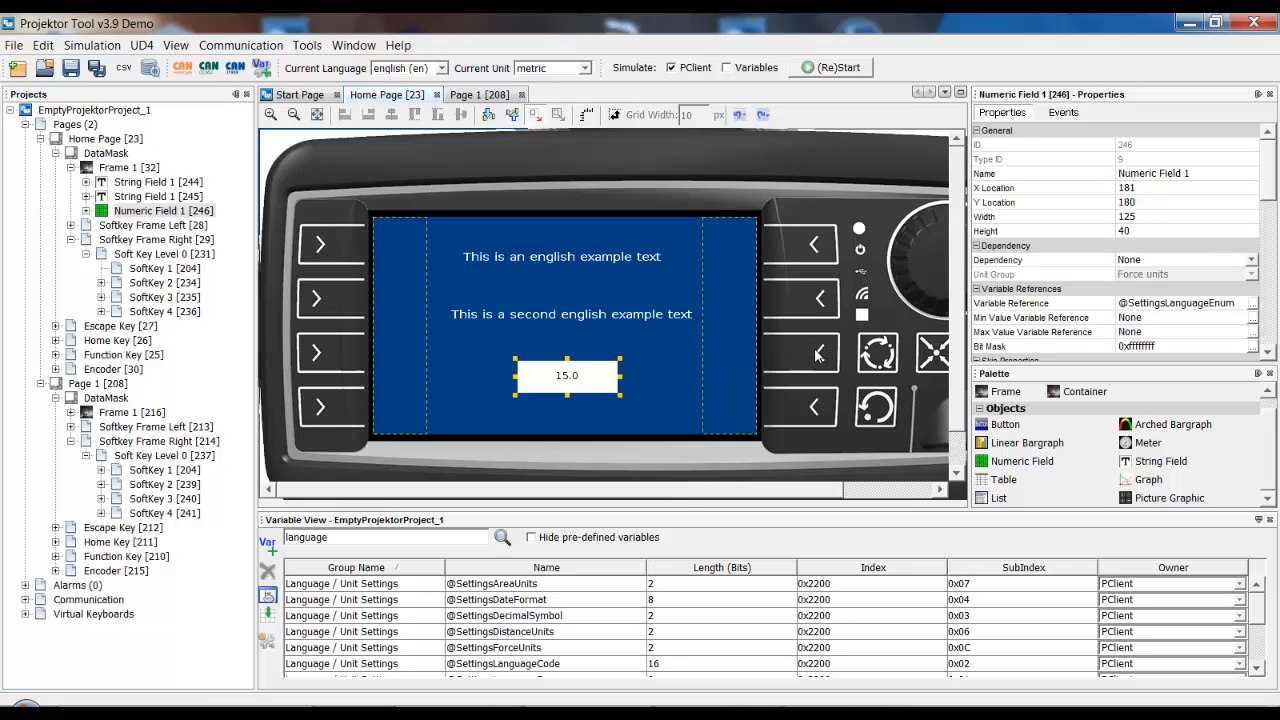
# Enable Set As Input for the numeric field so its value can be changed at runtime.
pyautogui.scroll(-4, 1010, 317)
pyautogui.scroll(-3, 1013, 317)
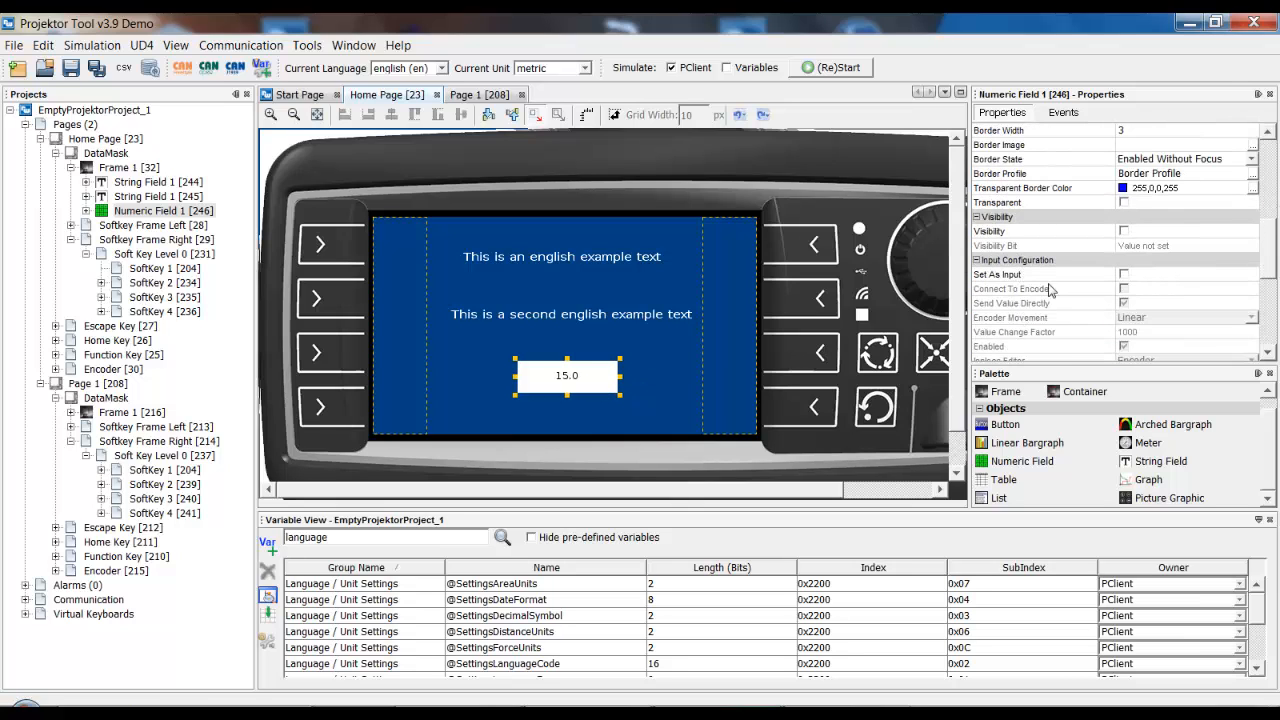
pyautogui.click(1123, 276)
pyautogui.click(443, 372)
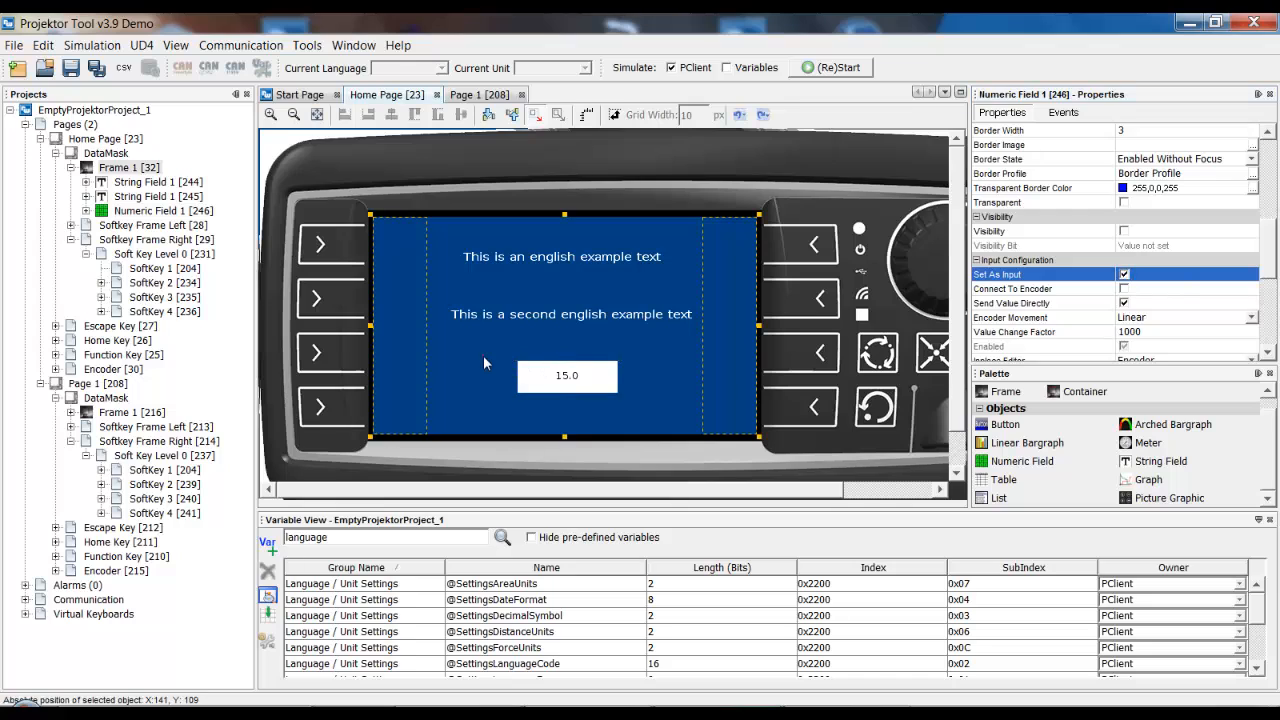
# Save EmptyProjektorProject_1, start the PClient simulation and move its window clear of the project tree.
pyautogui.click(80, 111)
pyautogui.click(70, 67)
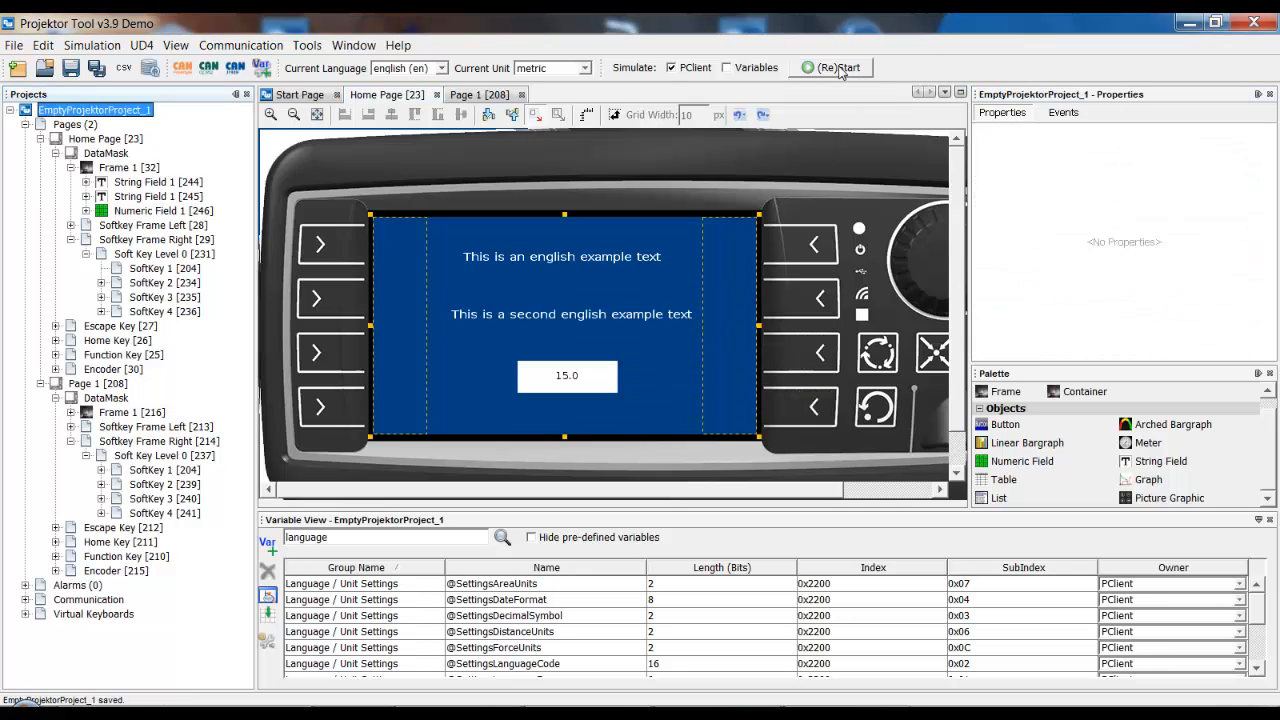
pyautogui.click(840, 68)
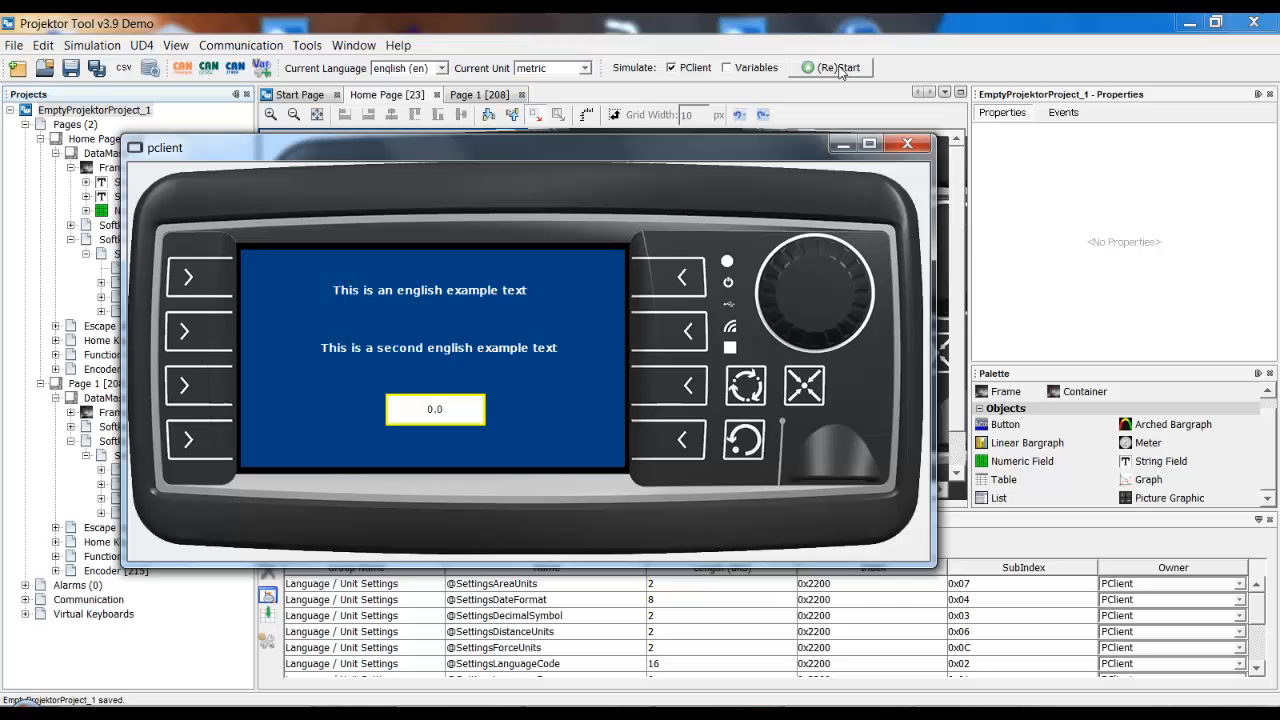
pyautogui.moveTo(545, 155); pyautogui.dragTo(637, 145)
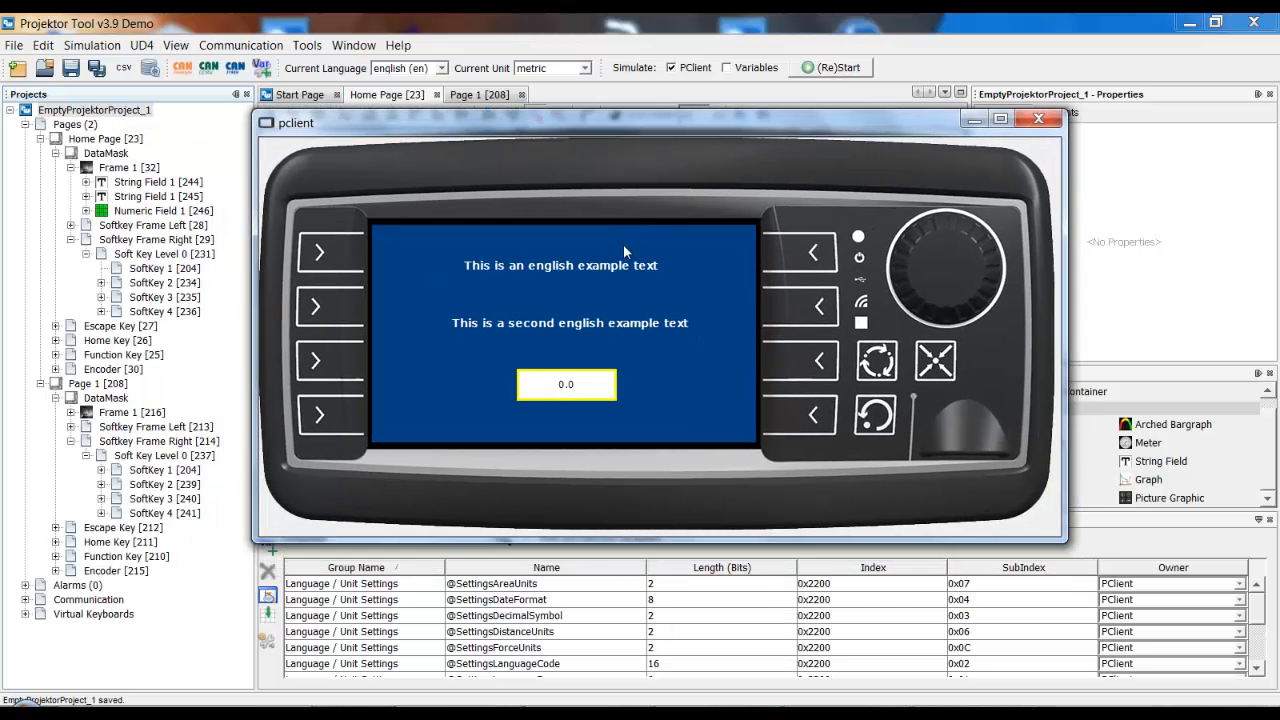
# Activate the numeric field in the simulation and alternate its value between 0 and 1 to compare English and German texts.
pyautogui.click(586, 382)
pyautogui.scroll(1, 586, 391)
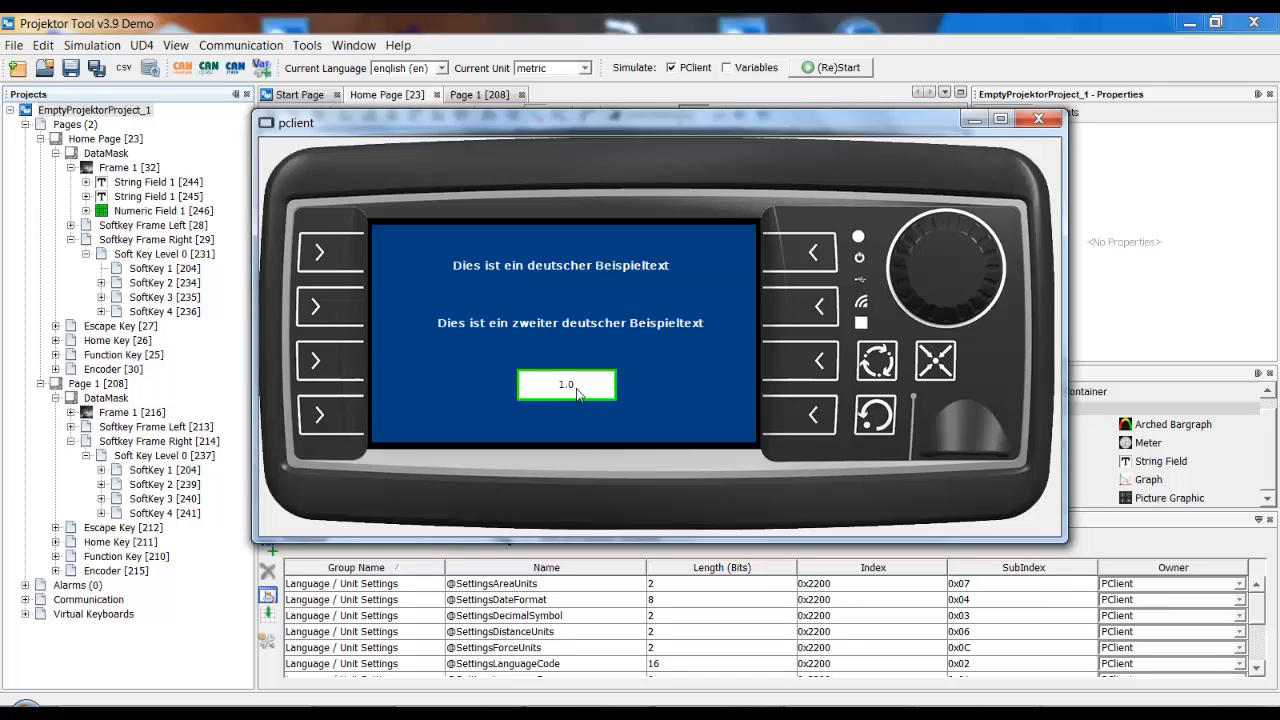
pyautogui.scroll(-1, 577, 393)
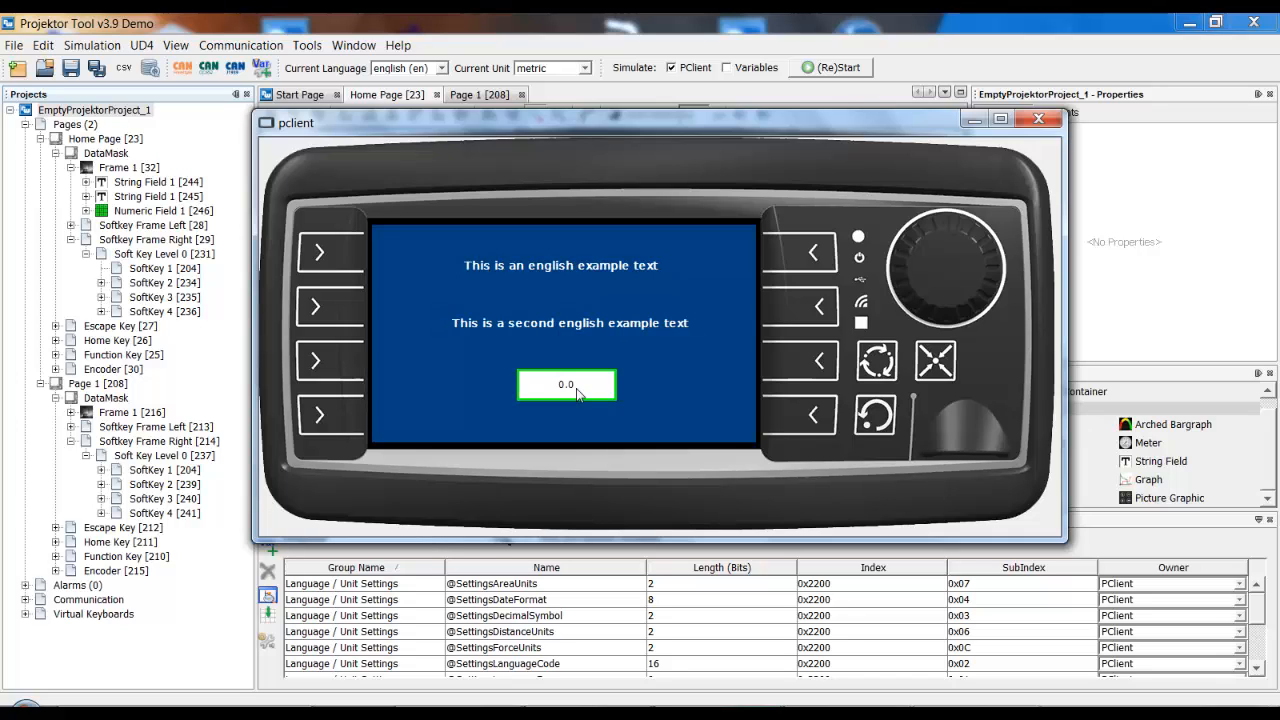
pyautogui.scroll(1, 577, 393)
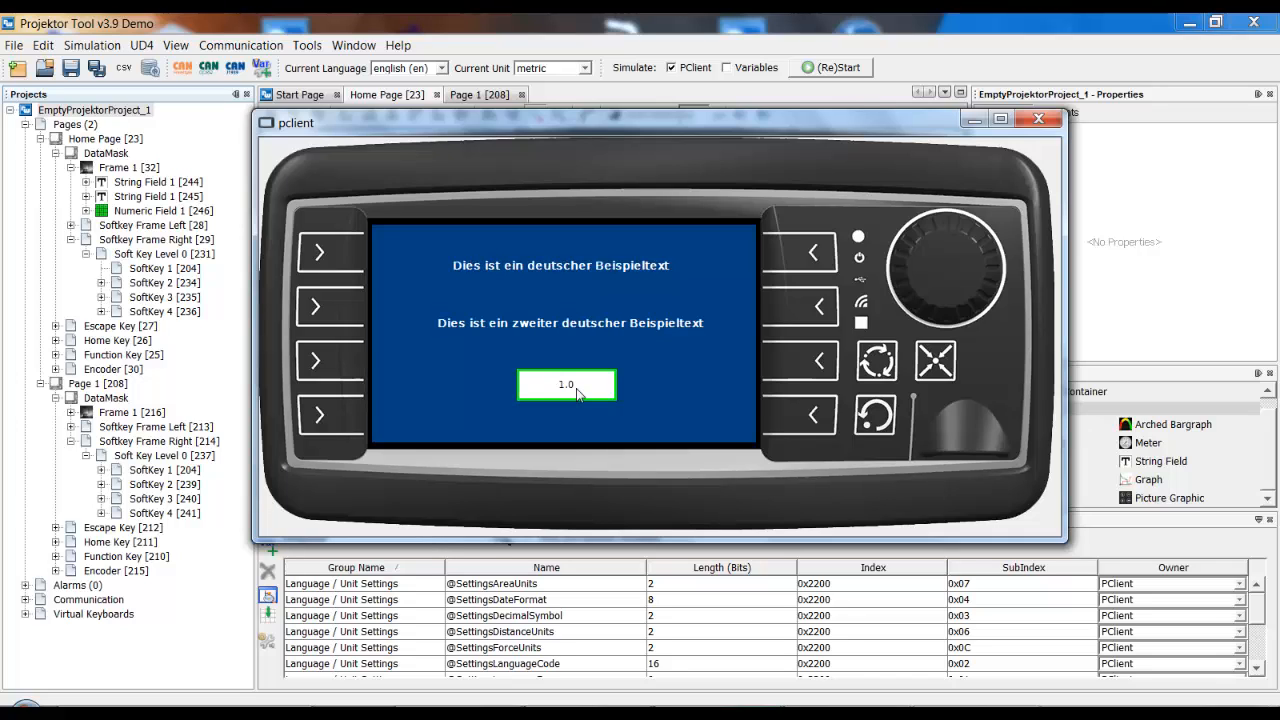
pyautogui.scroll(-1, 577, 393)
pyautogui.scroll(1, 577, 393)
pyautogui.scroll(-1, 577, 393)
pyautogui.scroll(1, 577, 393)
# Raise the simulated language value to 2 and beyond to check languages without translations, and return it to 0.
pyautogui.scroll(1, 601, 393)
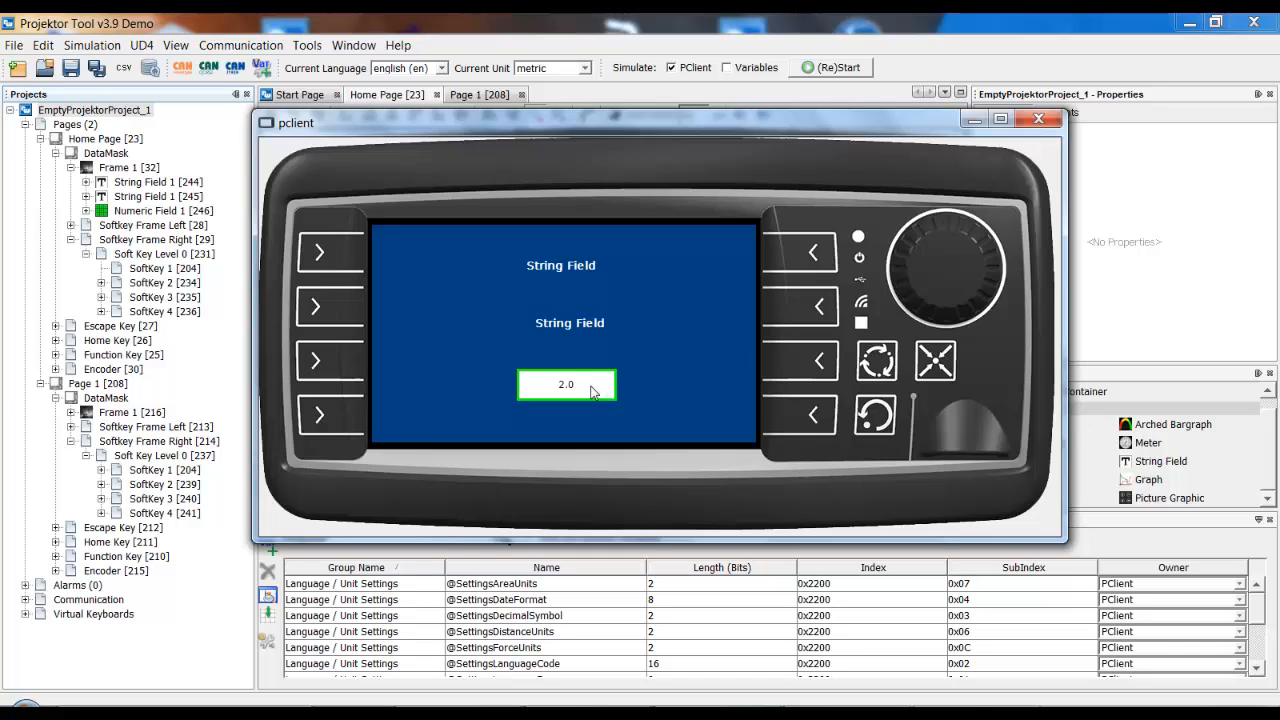
pyautogui.scroll(1, 592, 392)
pyautogui.scroll(-4, 589, 385)
pyautogui.scroll(-1, 589, 385)
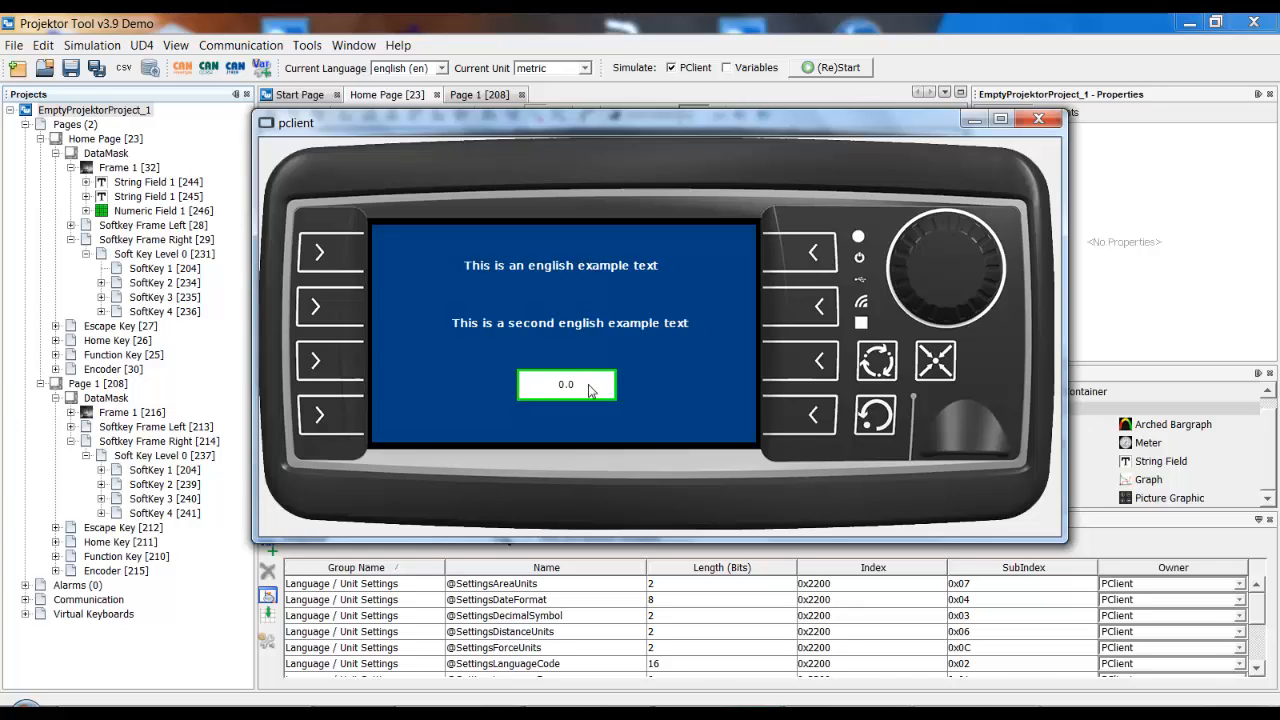
# Switch the simulated texts to German (1) and back to English (0) again, and close the simulation.
pyautogui.scroll(1, 589, 392)
pyautogui.scroll(-1, 590, 396)
pyautogui.click(586, 389)
pyautogui.scroll(1, 580, 388)
pyautogui.click(579, 388)
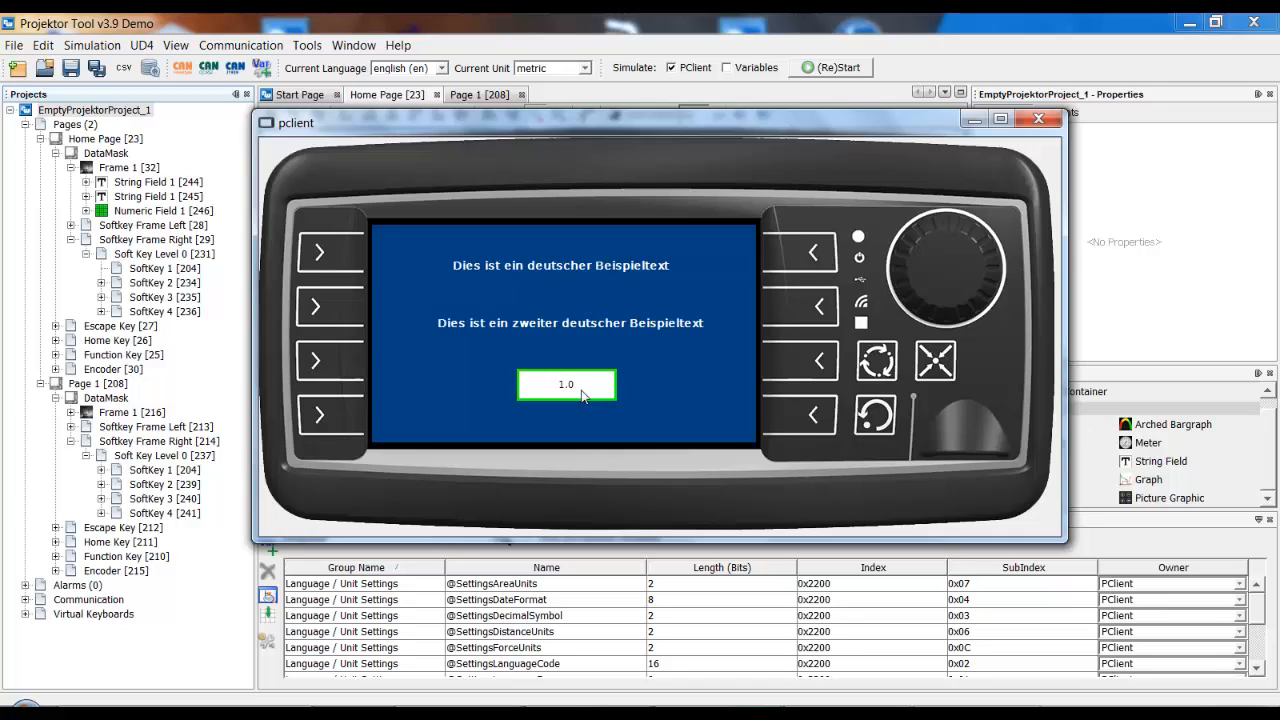
pyautogui.scroll(-1, 579, 387)
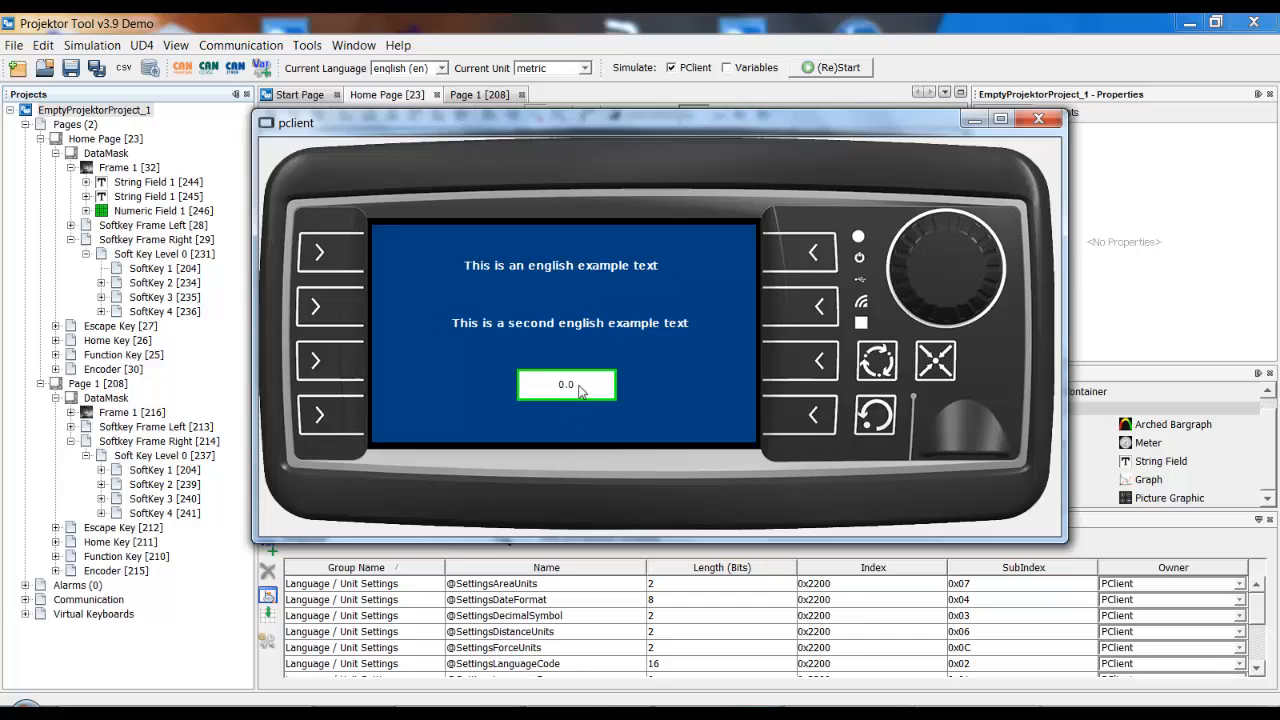
pyautogui.click(1038, 119)
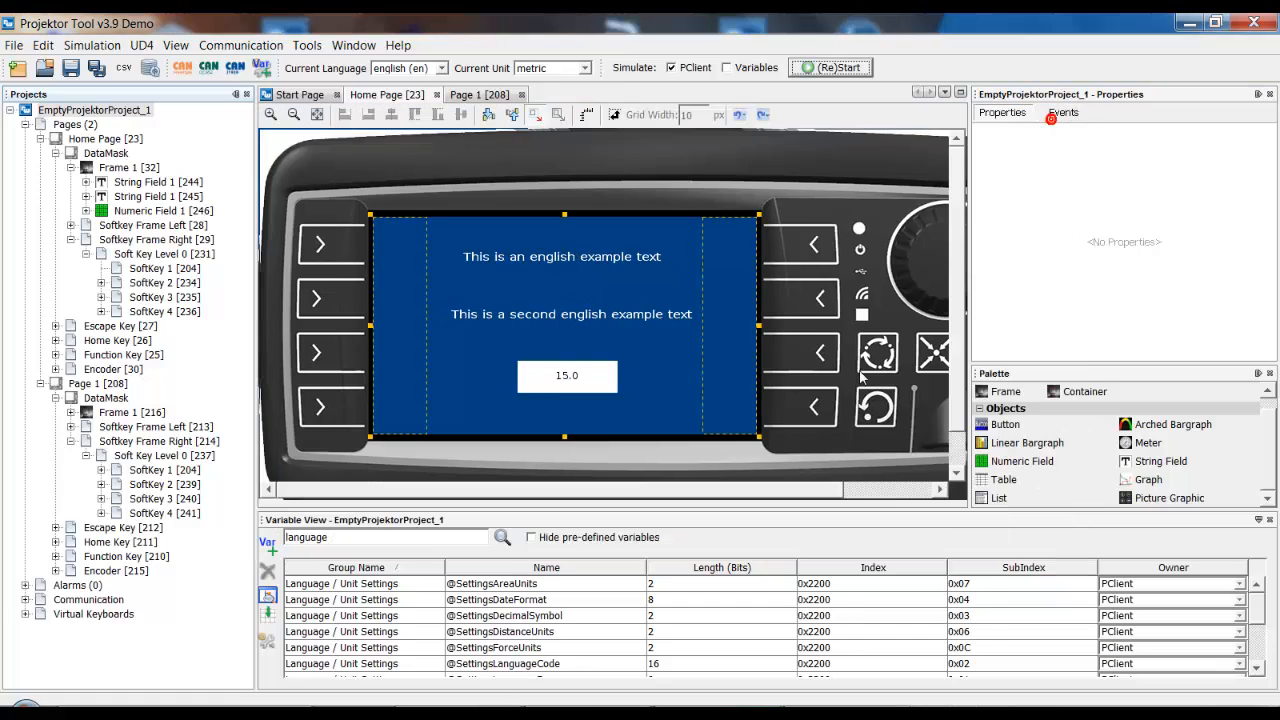